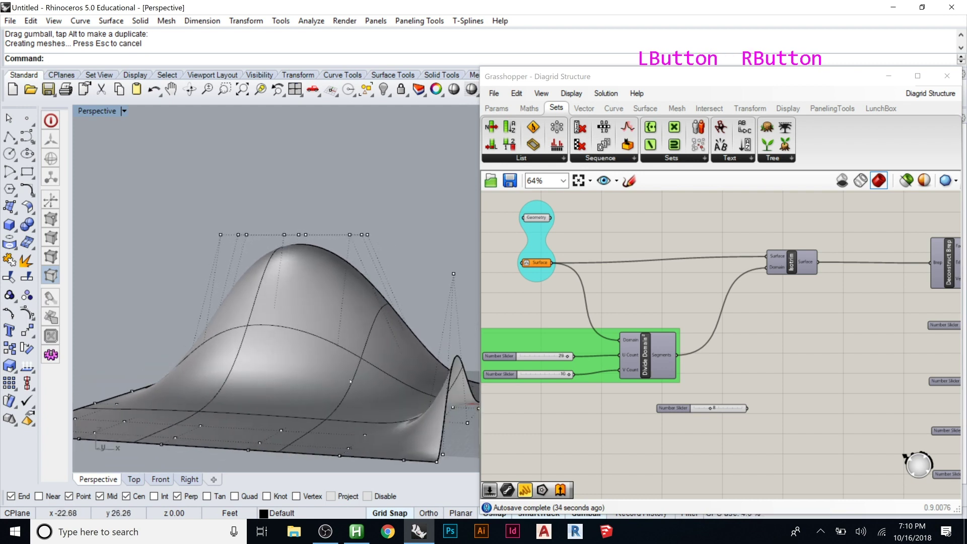
# Pull control points near the surface's front edge down below the ground plane to reshape the surface.
pyautogui.scroll(-2, 290, 360)
pyautogui.click(284, 401)
pyautogui.moveTo(322, 413); pyautogui.dragTo(304, 446)
pyautogui.click(239, 361)
pyautogui.moveTo(239, 361); pyautogui.dragTo(258, 392, button='right')
pyautogui.scroll(2, 240, 365)
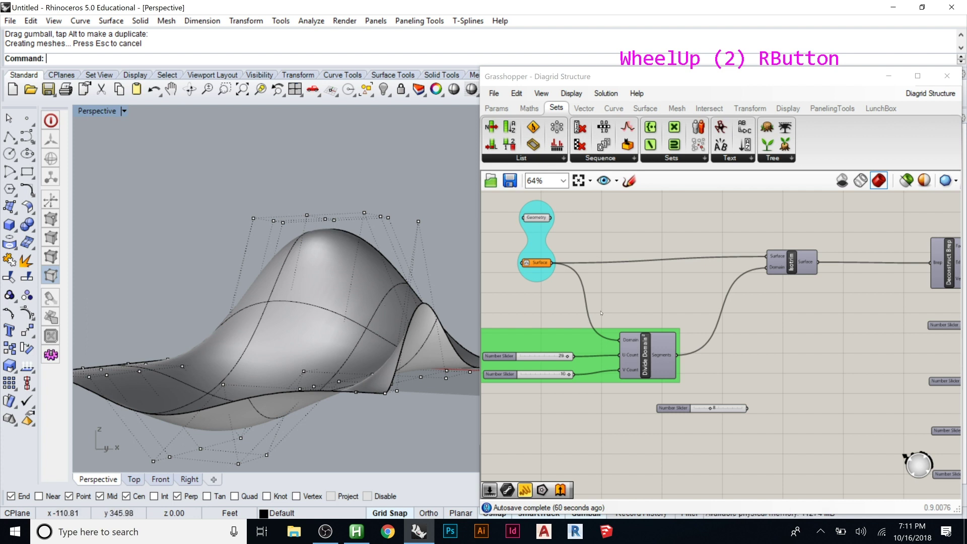
pyautogui.click(562, 250)
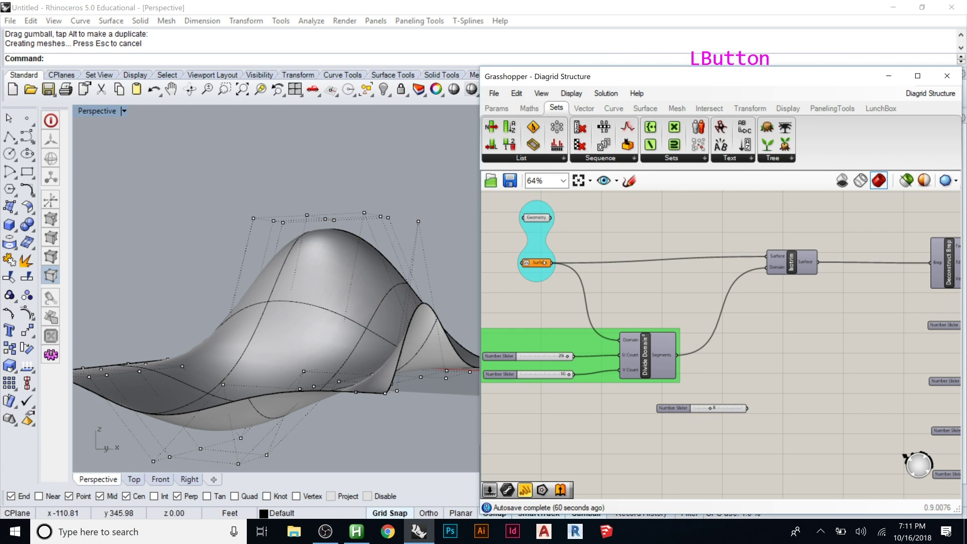
pyautogui.click(544, 262)
pyautogui.rightClick(544, 263)
pyautogui.click(730, 217)
pyautogui.scroll(-3, 620, 269)
pyautogui.scroll(4, 537, 357)
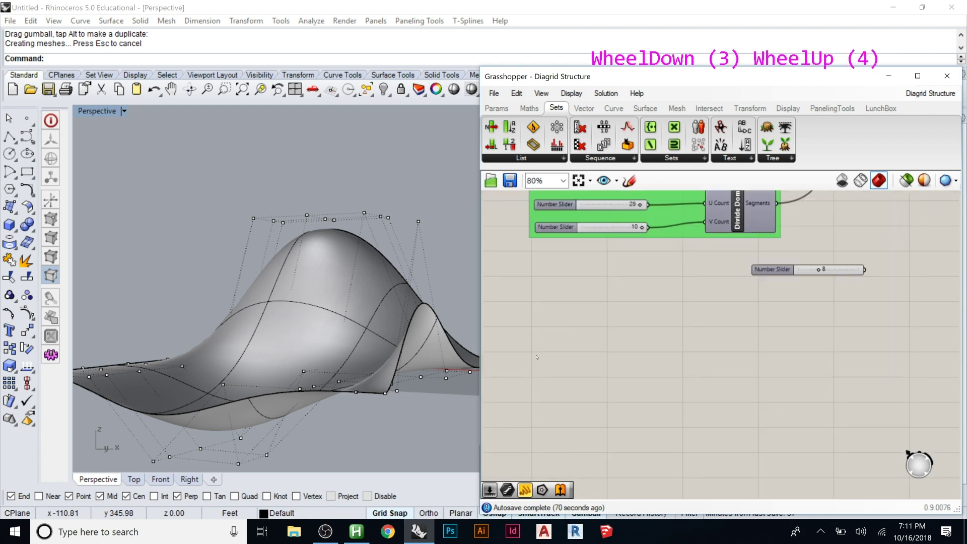
pyautogui.doubleClick(595, 376)
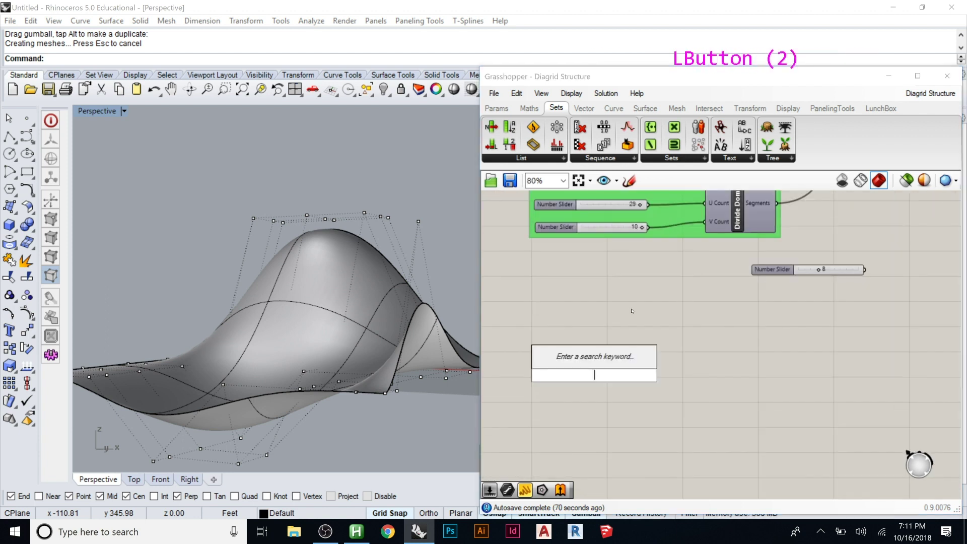
pyautogui.click(607, 332)
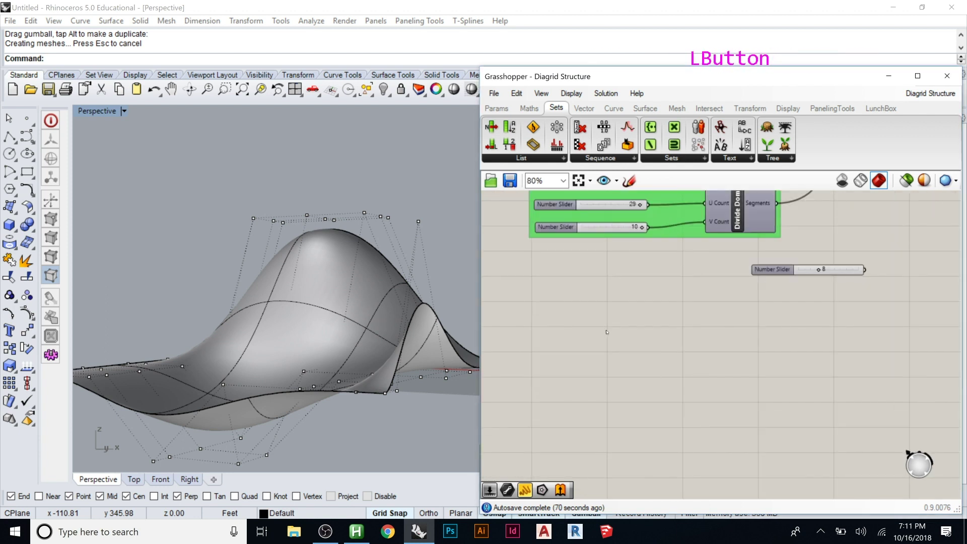
pyautogui.doubleClick(596, 383)
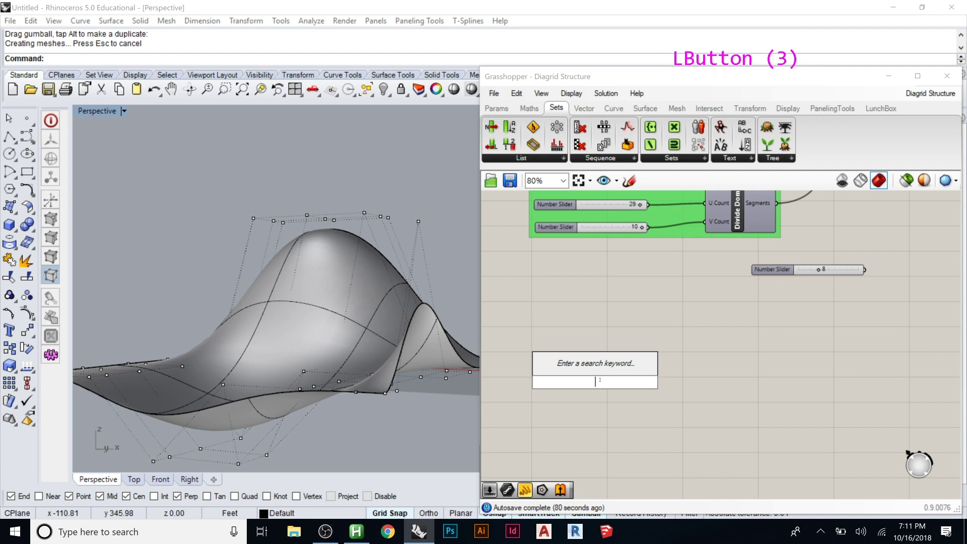
pyautogui.click(608, 294)
pyautogui.scroll(-3, 616, 267)
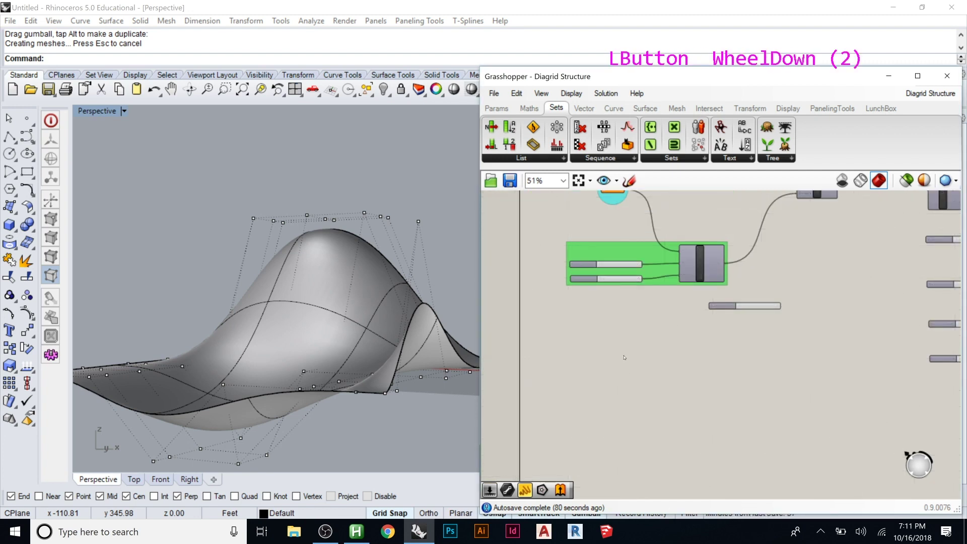
# Duplicate the existing Surface parameter and place the copy in the empty area below the Divide Domain² group.
pyautogui.click(613, 223)
pyautogui.hotkey('ctrl', 'c')
pyautogui.hotkey('ctrl', 'v')
pyautogui.moveTo(624, 228); pyautogui.dragTo(610, 356)
pyautogui.scroll(9, 607, 357)
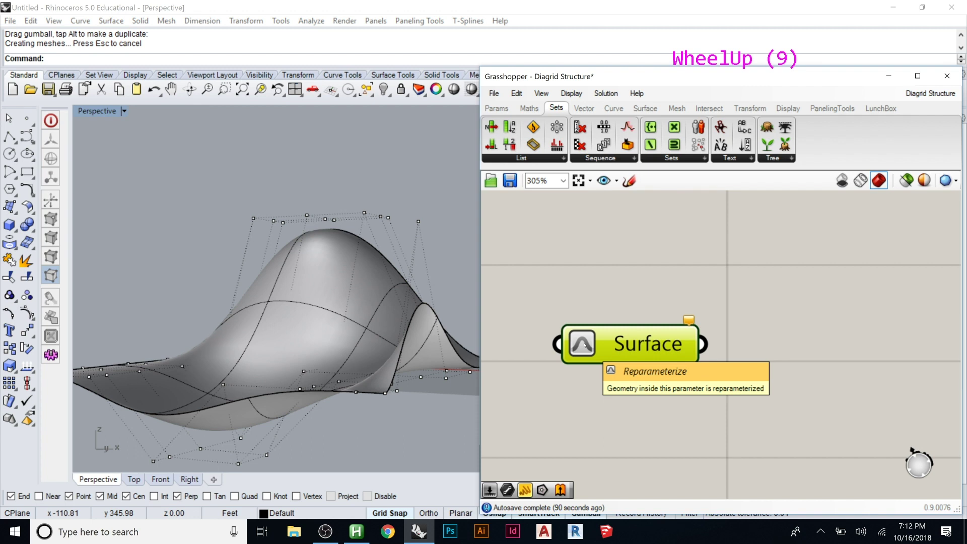
# Switch Reparameterize off and back on for the copied Surface parameter.
pyautogui.rightClick(584, 345)
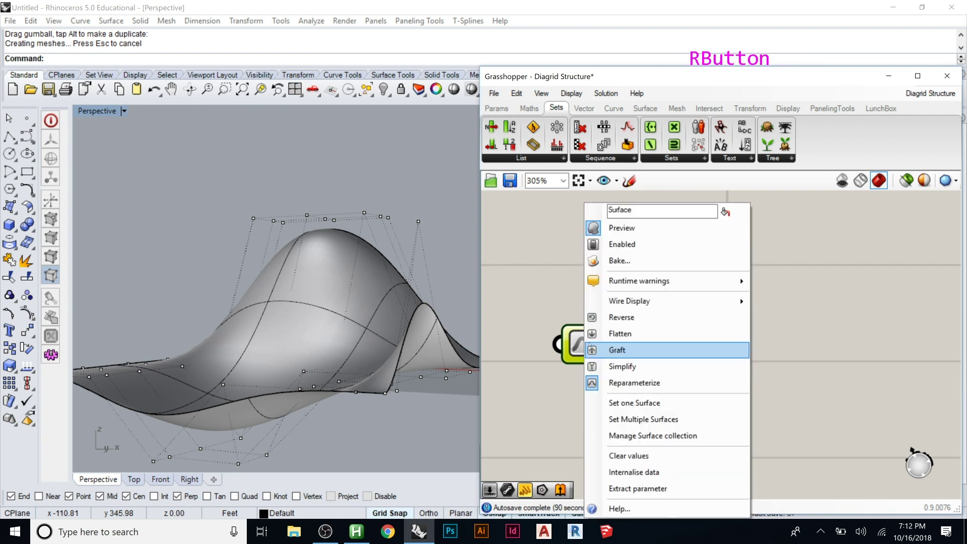
pyautogui.click(609, 380)
pyautogui.rightClick(609, 354)
pyautogui.click(638, 381)
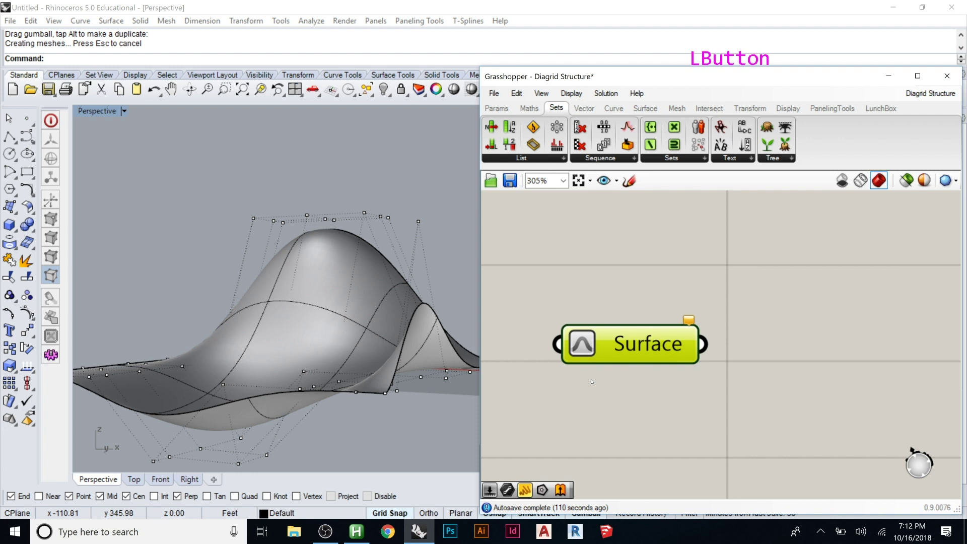
pyautogui.scroll(-2, 576, 323)
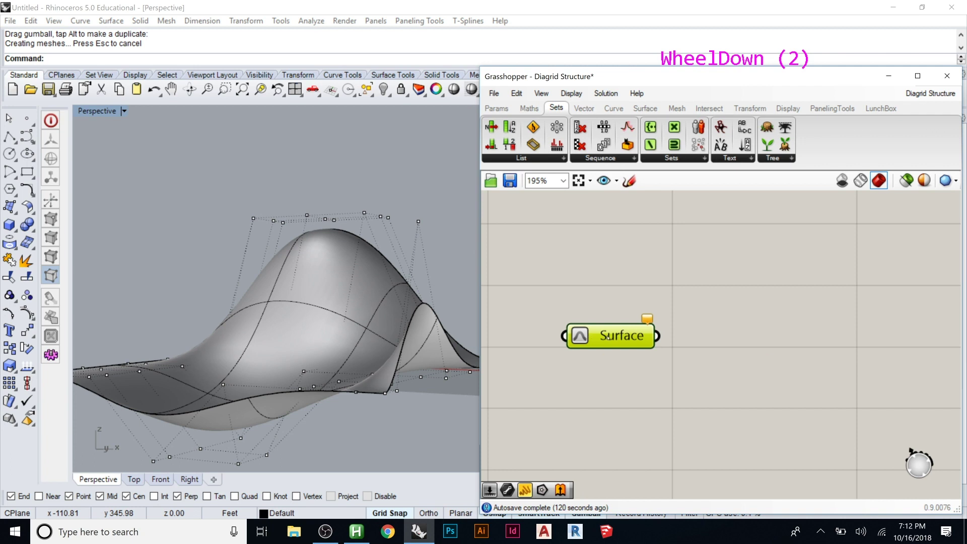
pyautogui.moveTo(587, 341)
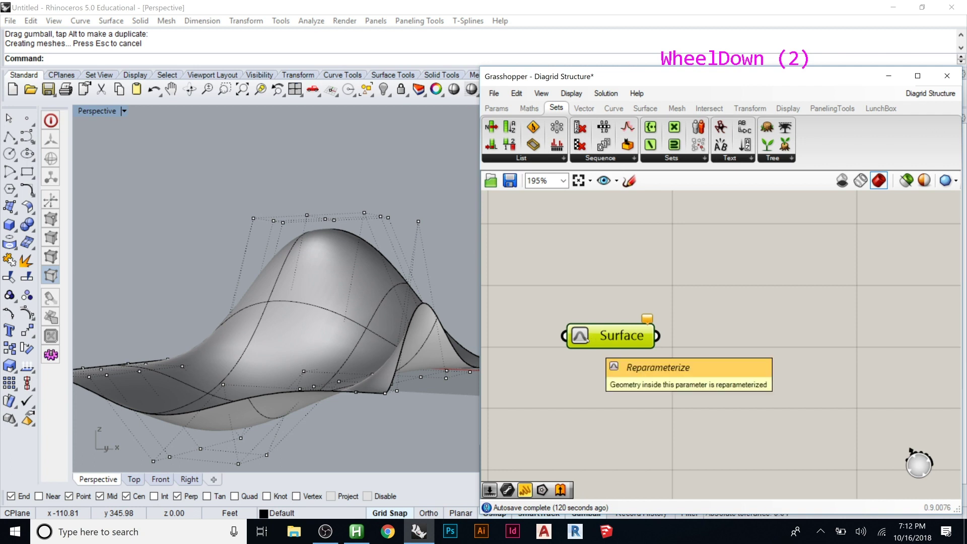
# Reference the curved Rhino surface in the copied Surface parameter as a single surface.
pyautogui.click(700, 325)
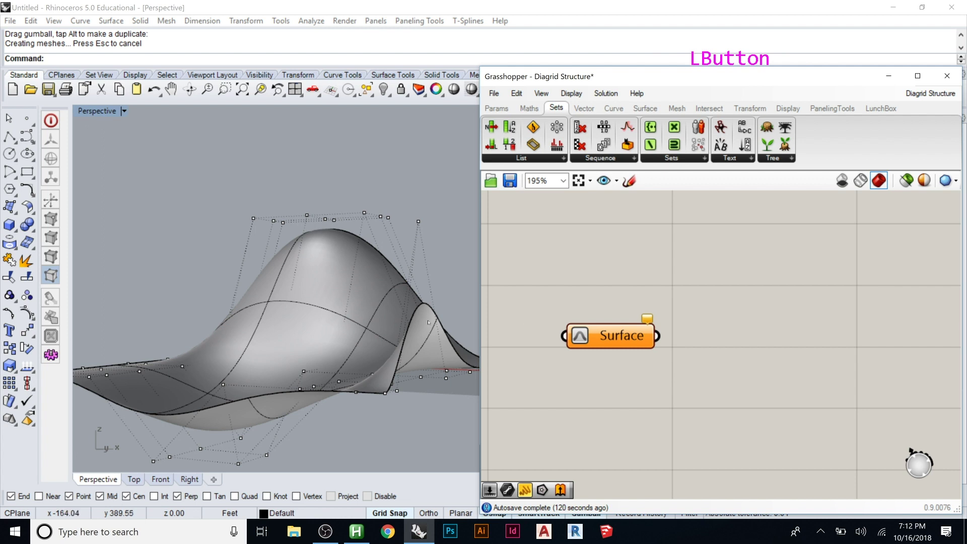
pyautogui.rightClick(609, 336)
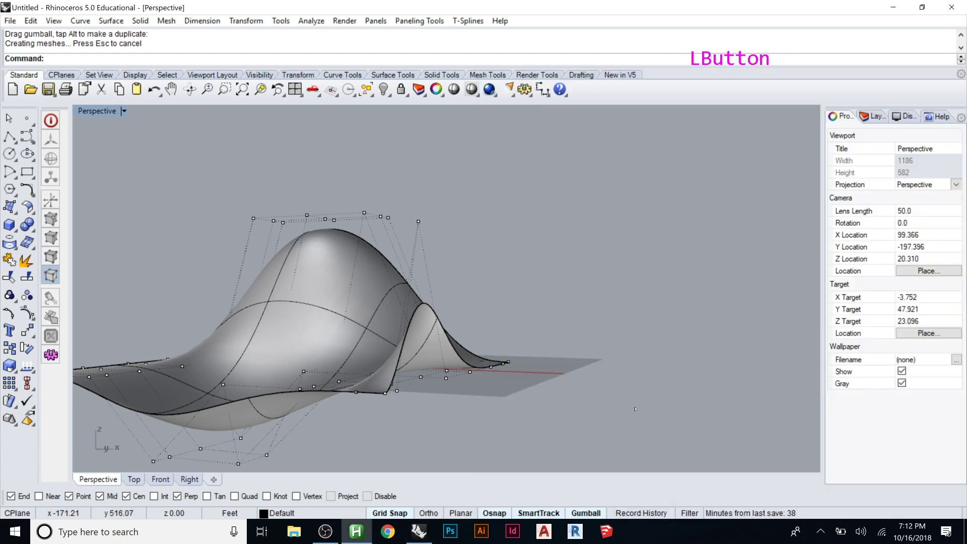
pyautogui.click(690, 403)
pyautogui.click(371, 336)
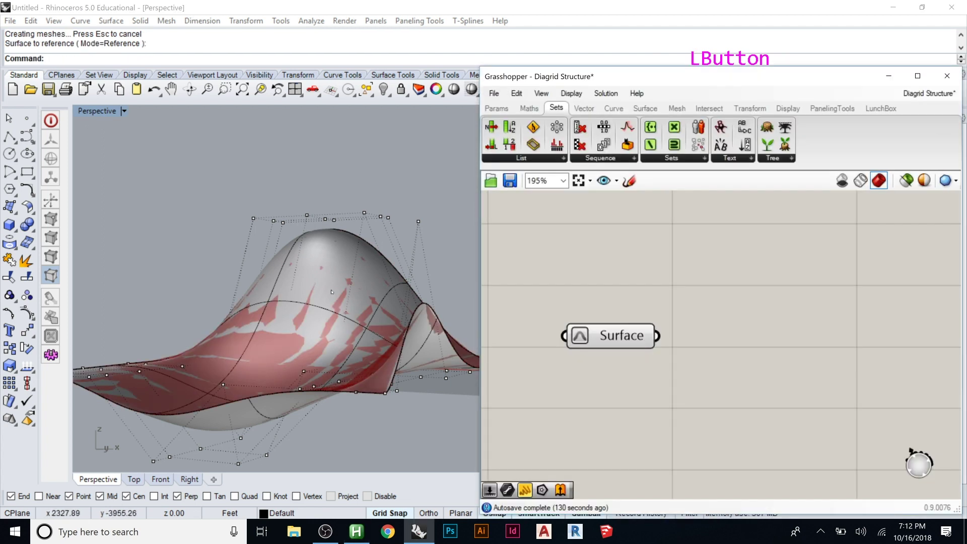
# Hide the original surface in the Rhino viewport so only the Grasshopper preview remains.
pyautogui.click(383, 90)
pyautogui.click(327, 241)
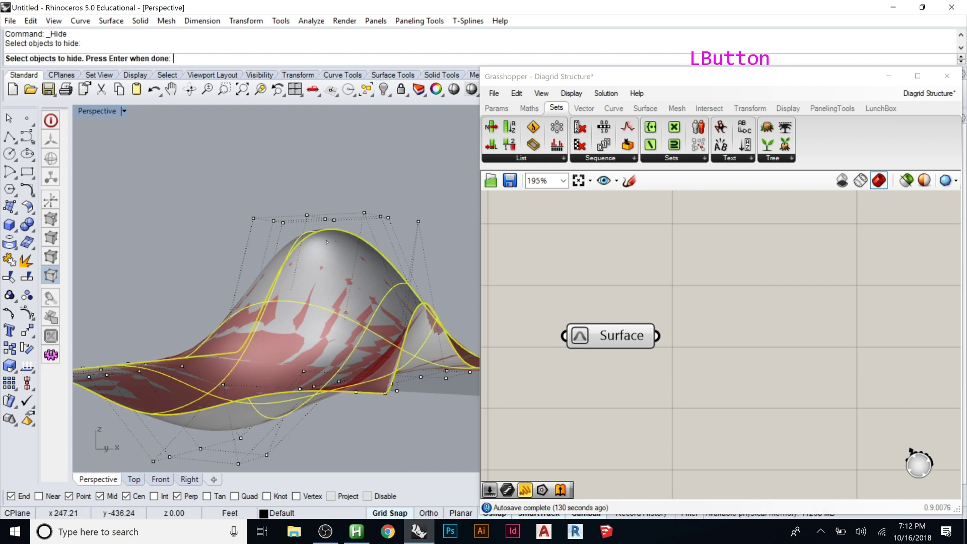
pyautogui.press('Return')
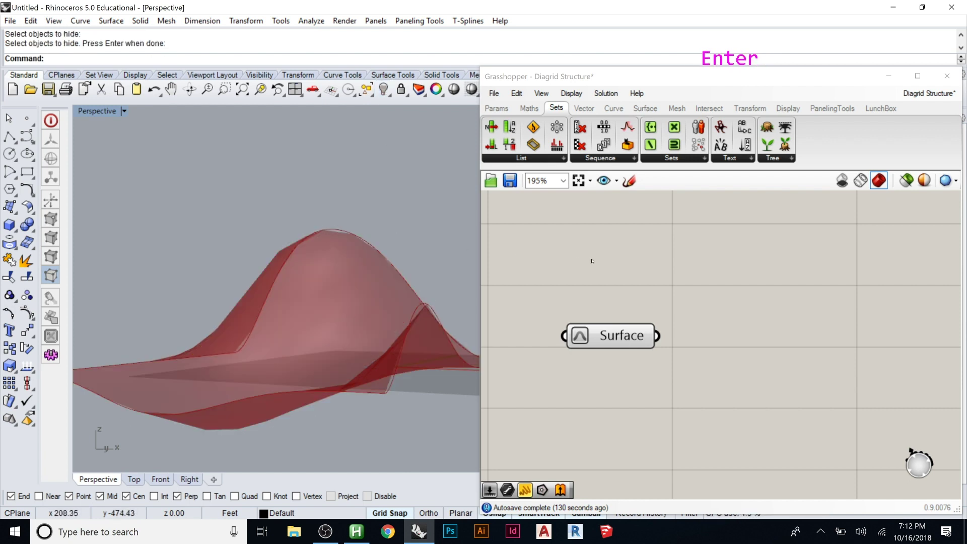
# Set the Grasshopper preview mesh to High Quality and view the smoothed surface from another angle.
pyautogui.click(946, 180)
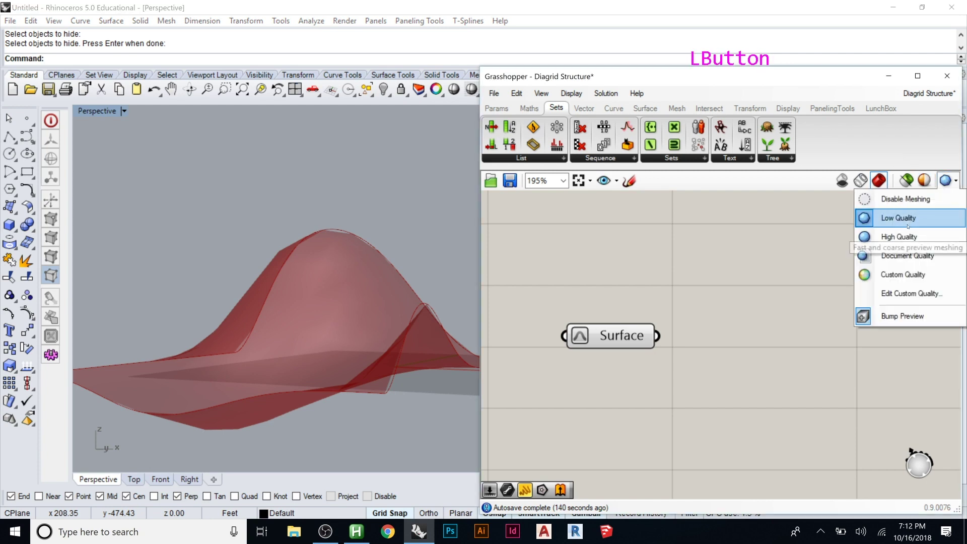
pyautogui.click(900, 236)
pyautogui.click(371, 345)
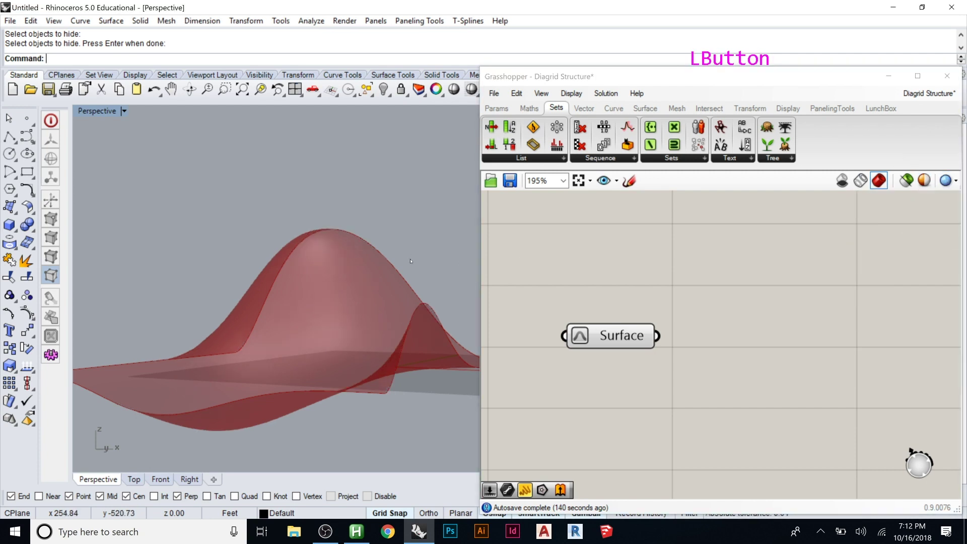
pyautogui.scroll(-2, 371, 345)
pyautogui.moveTo(371, 345); pyautogui.dragTo(485, 353, button='right')
pyautogui.click(582, 301)
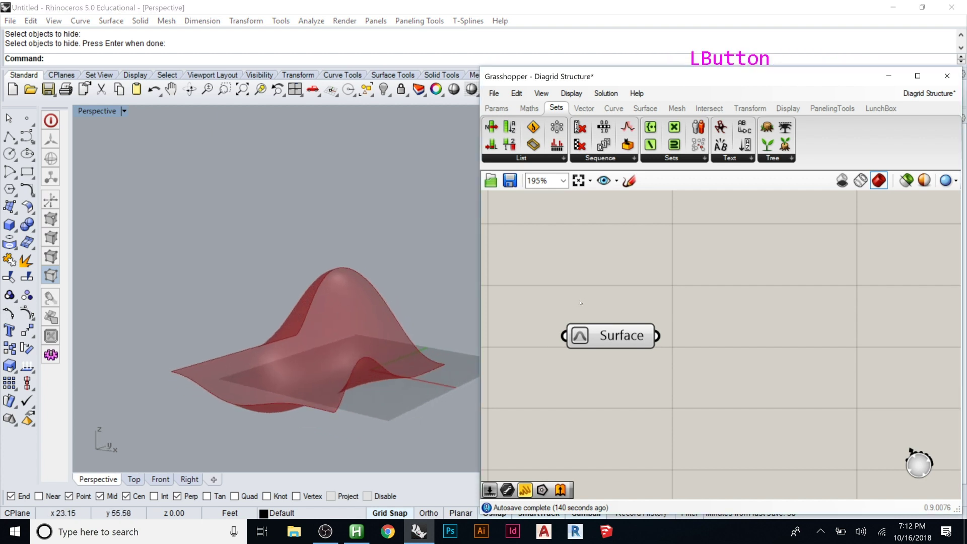
# Add a Divide Domain² component beside the copied Surface parameter and connect the surface to its Domain input.
pyautogui.scroll(-6, 598, 309)
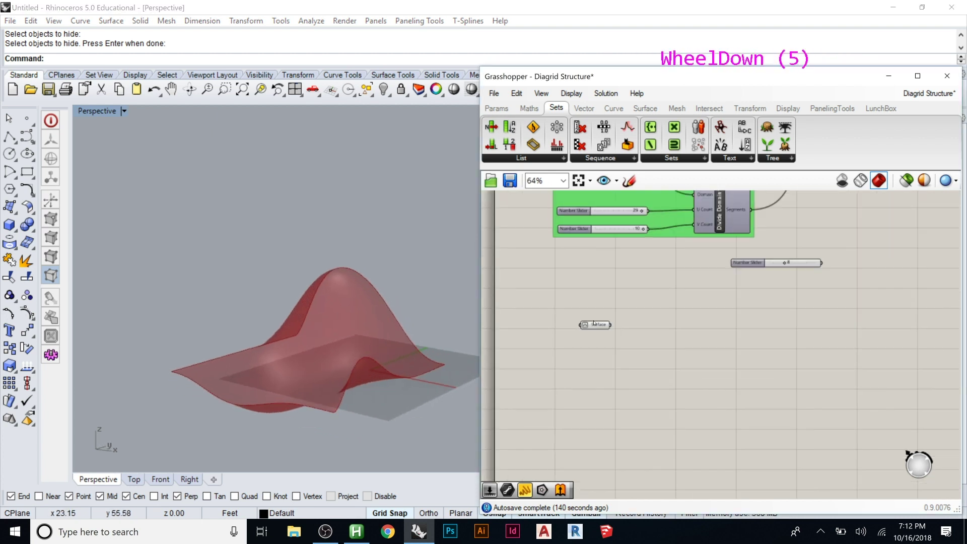
pyautogui.scroll(4, 658, 229)
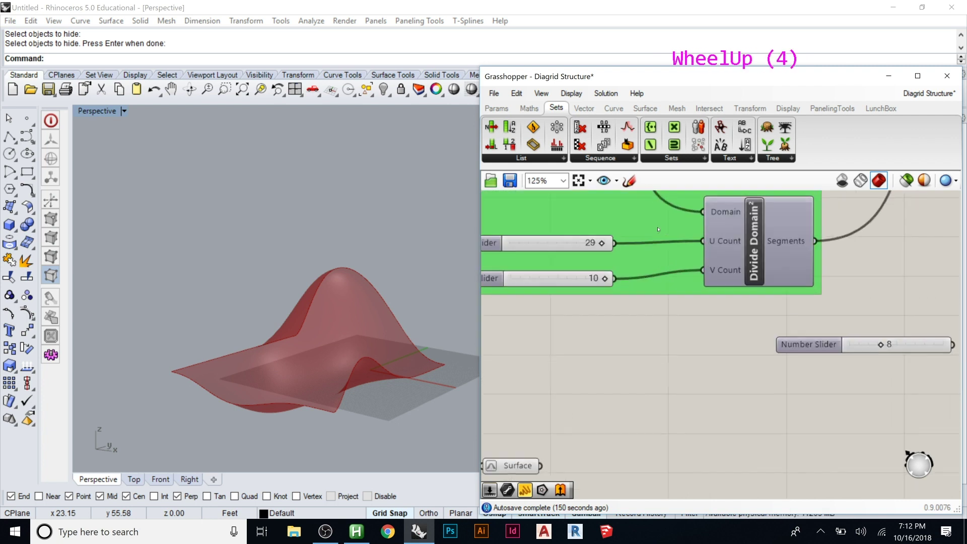
pyautogui.click(747, 230)
pyautogui.scroll(-2, 745, 229)
pyautogui.click(682, 403)
pyautogui.doubleClick(681, 401)
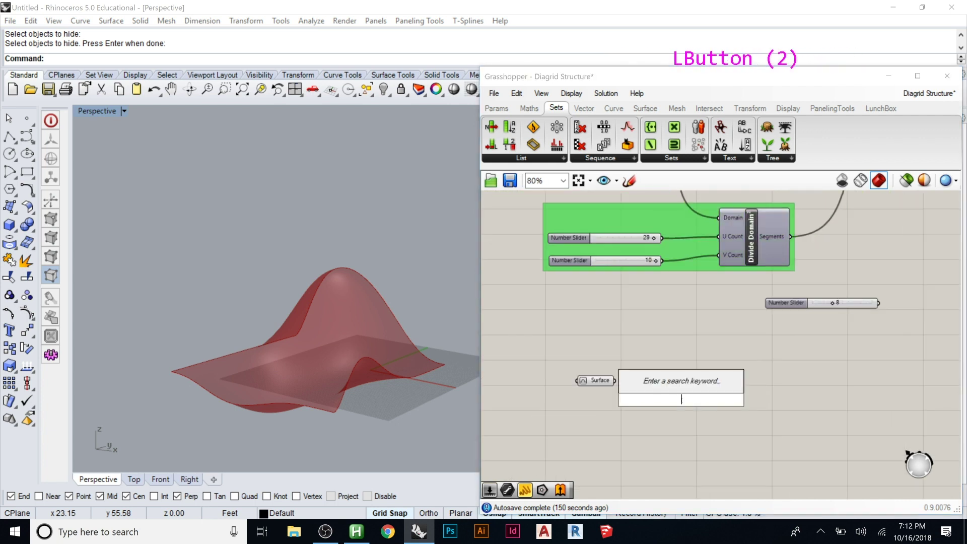
pyautogui.write('divis')
pyautogui.press('BackSpace')
pyautogui.write('d')
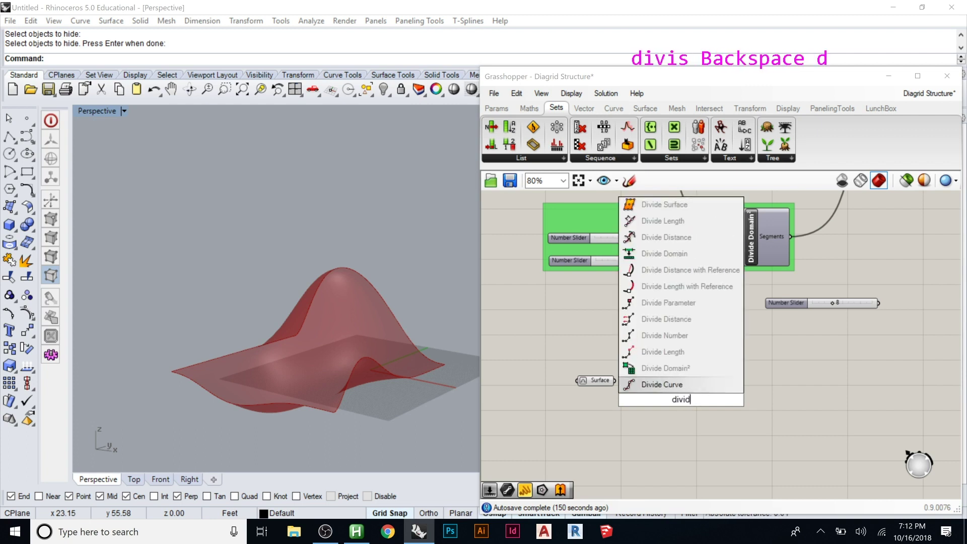
pyautogui.click(699, 368)
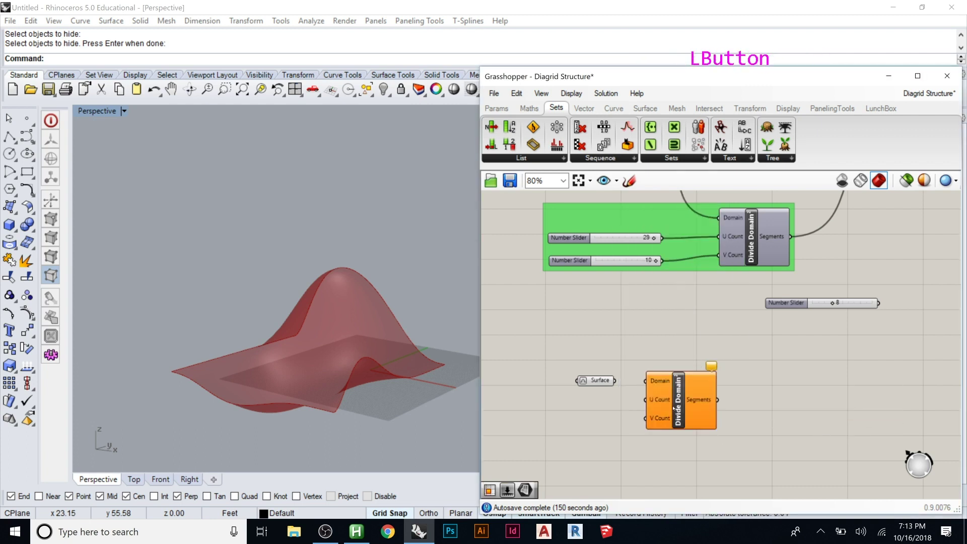
pyautogui.moveTo(674, 408); pyautogui.dragTo(690, 402)
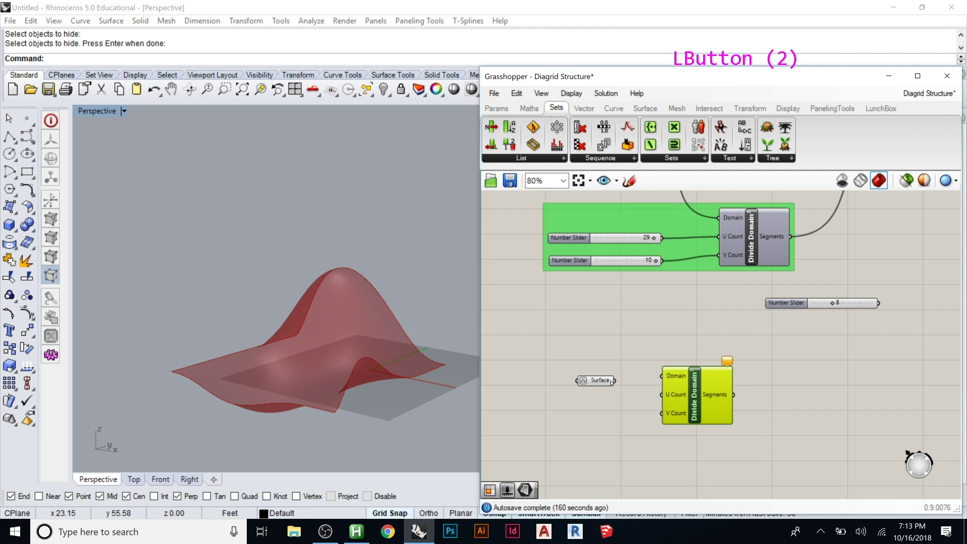
pyautogui.moveTo(614, 382); pyautogui.dragTo(733, 394)
# Create a number slider with the value 30, connect it to U Count, and position it below the Surface parameter.
pyautogui.click(633, 418)
pyautogui.doubleClick(627, 424)
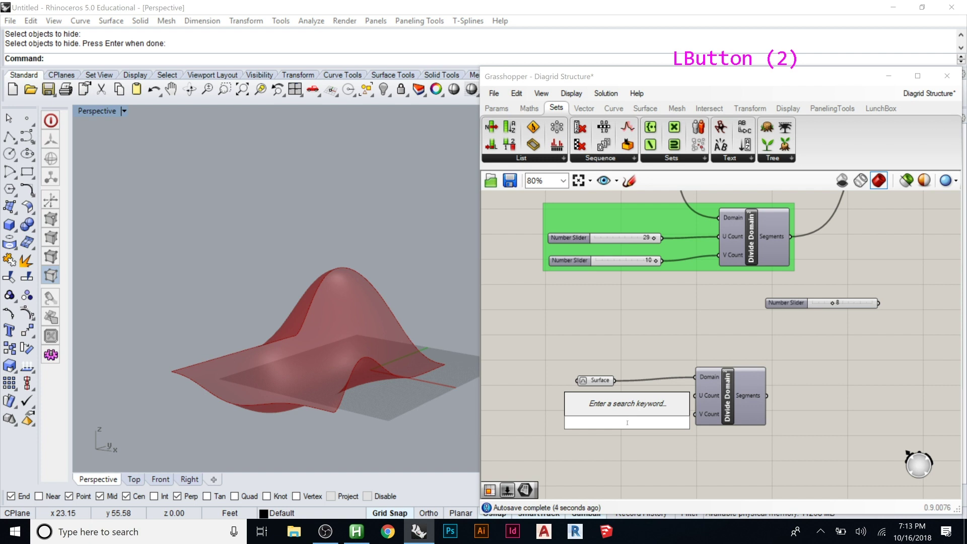
pyautogui.write('30')
pyautogui.press('KP_Enter')
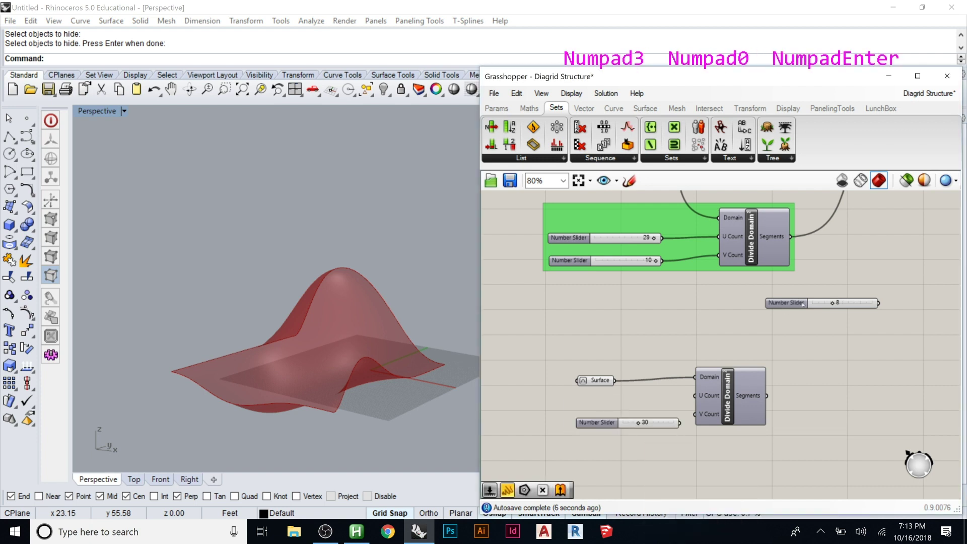
pyautogui.moveTo(680, 423); pyautogui.dragTo(695, 395)
pyautogui.moveTo(589, 425); pyautogui.dragTo(563, 422)
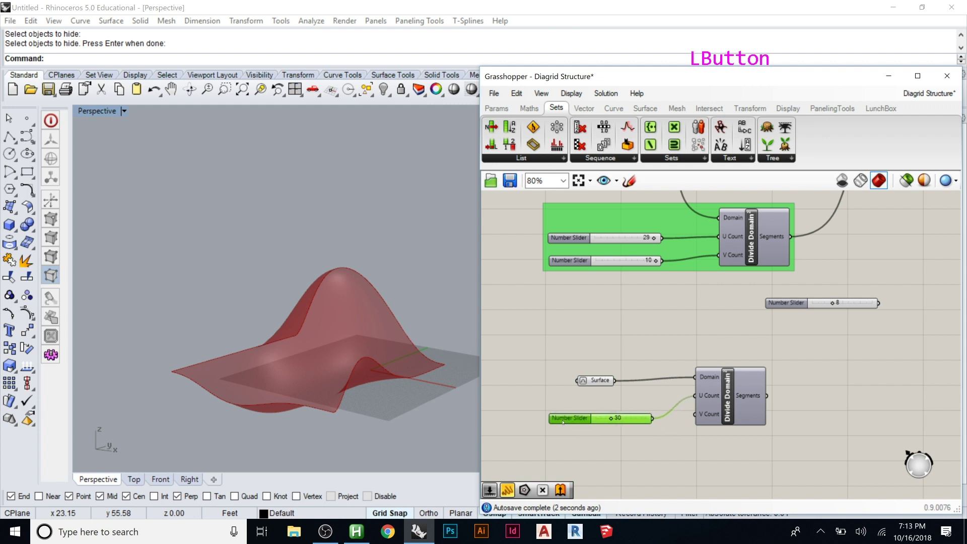
pyautogui.click(592, 455)
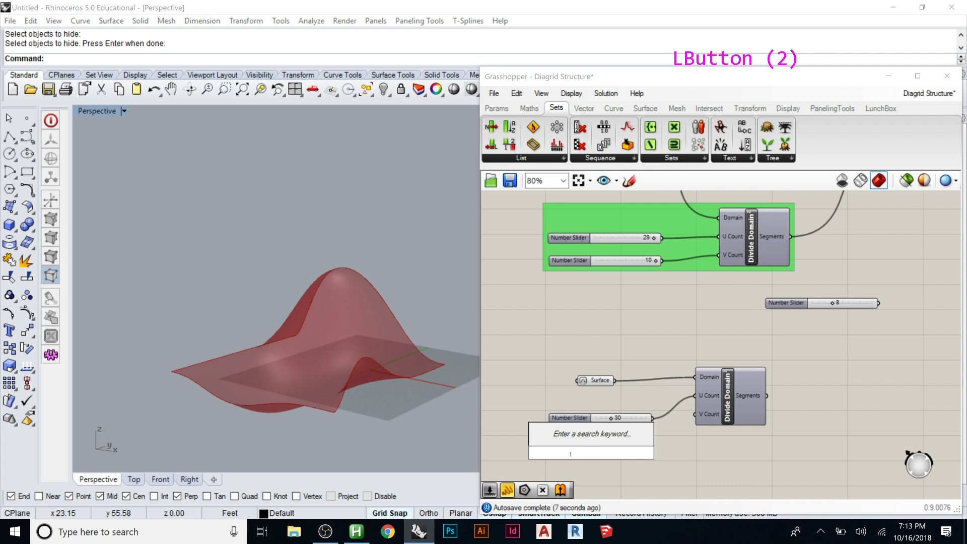
pyautogui.write('101')
pyautogui.press('Return')
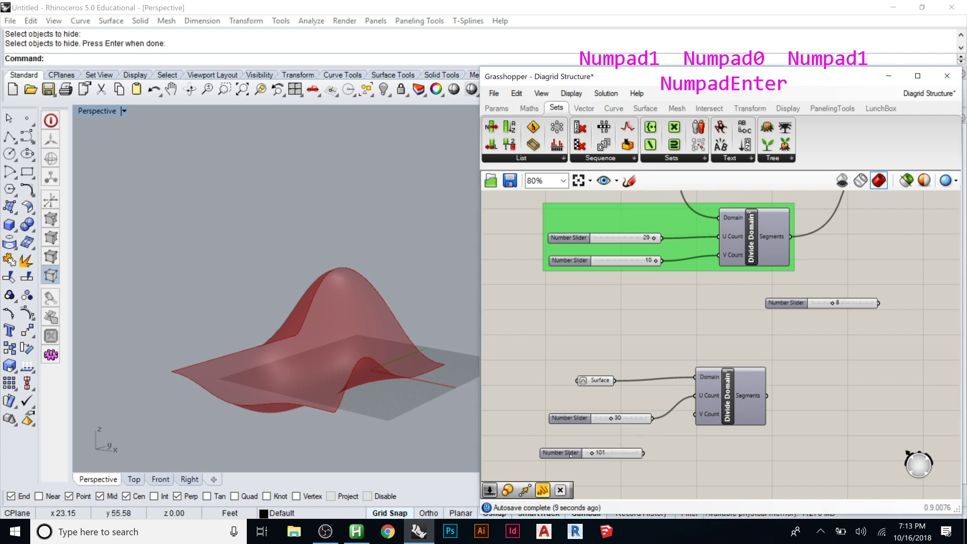
pyautogui.moveTo(591, 453); pyautogui.dragTo(645, 458)
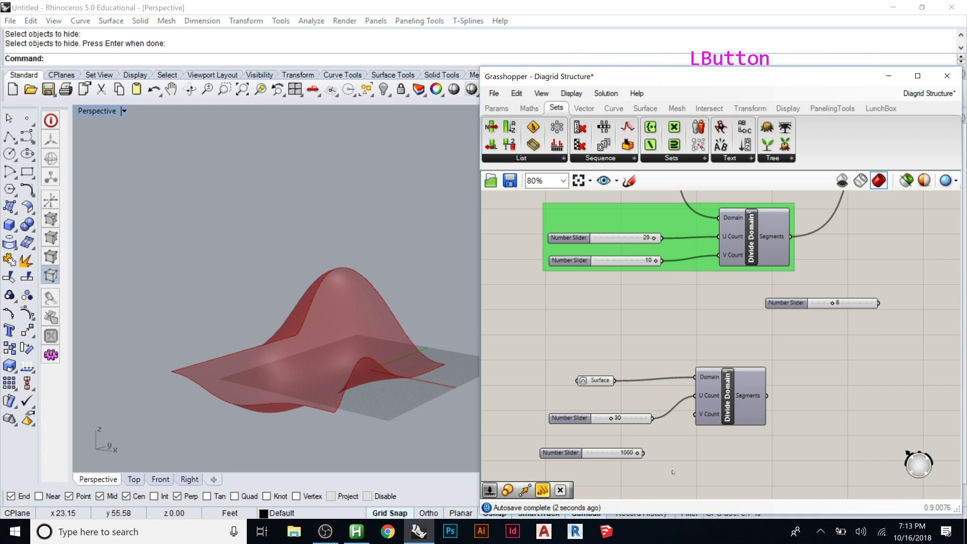
pyautogui.click(611, 456)
pyautogui.press('Delete')
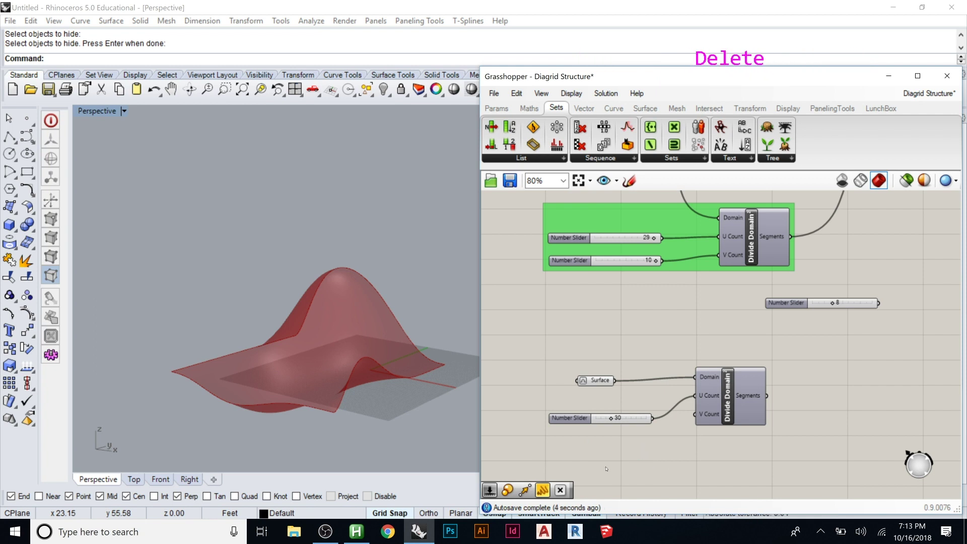
pyautogui.doubleClick(612, 457)
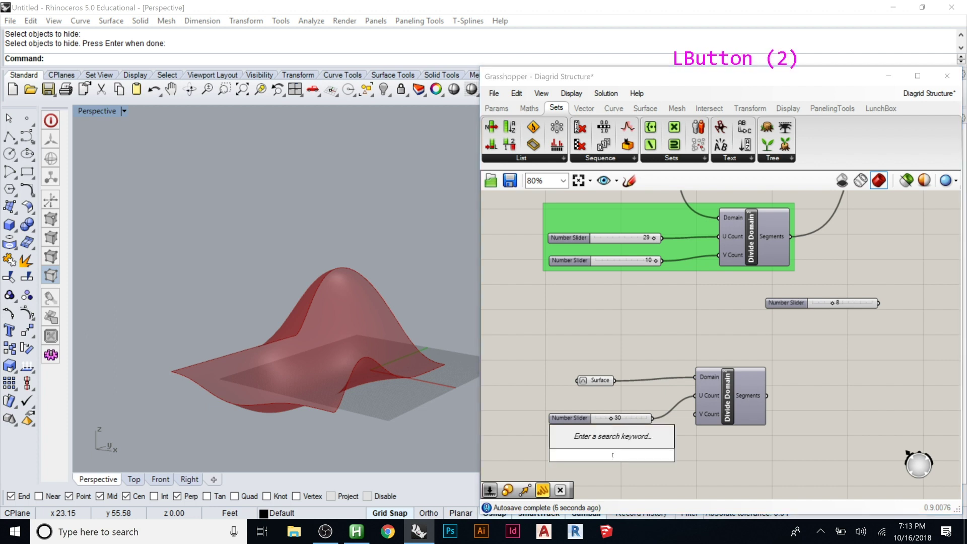
pyautogui.press('Escape')
# Duplicate the slider set to 30, place the copy directly below it, and connect it to the V Count input of Divide Domain².
pyautogui.click(590, 418)
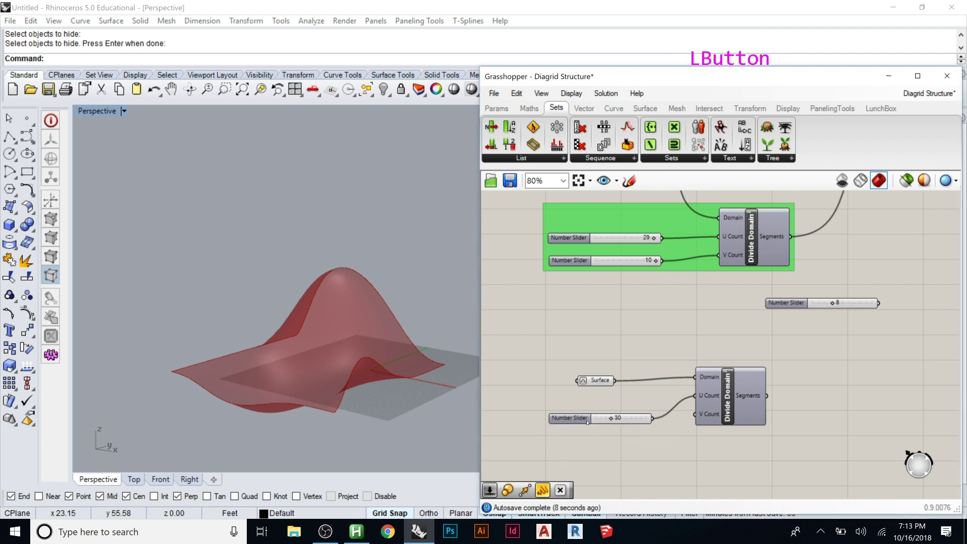
pyautogui.hotkey('ctrl', 'c')
pyautogui.hotkey('ctrl', 'v')
pyautogui.moveTo(590, 418); pyautogui.dragTo(585, 432)
pyautogui.moveTo(653, 436); pyautogui.dragTo(695, 414)
pyautogui.click(739, 397)
pyautogui.click(805, 352)
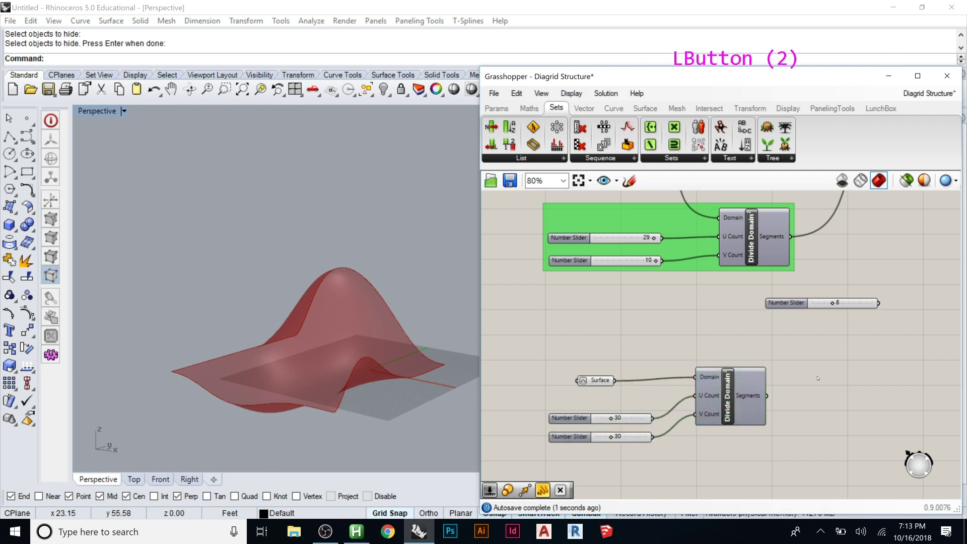
# Add an Isotrim component on the empty canvas above and beyond the new Divide Domain² component.
pyautogui.doubleClick(810, 357)
pyautogui.write('isptr')
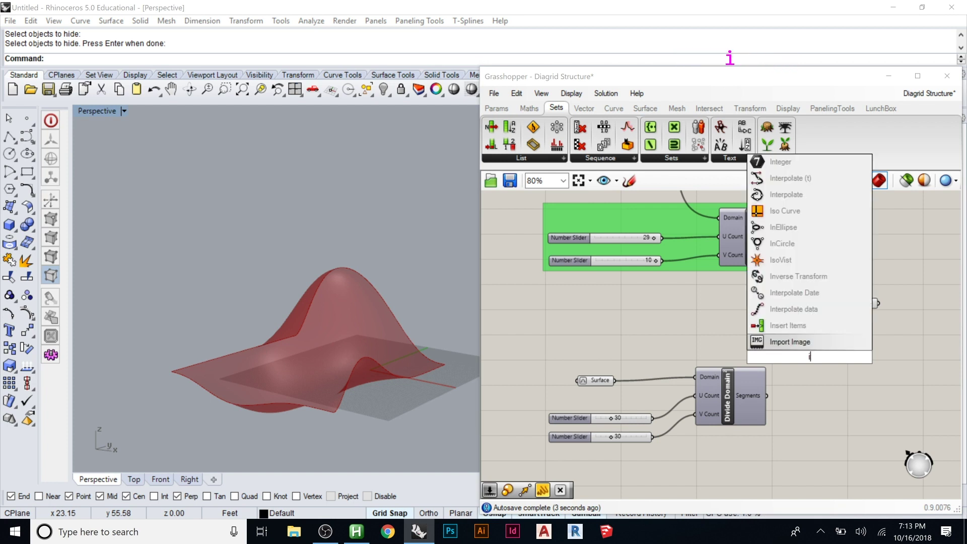
pyautogui.press('BackSpace')
pyautogui.press('BackSpace')
pyautogui.press('BackSpace')
pyautogui.write('trim')
pyautogui.press('BackSpace')
pyautogui.press('BackSpace')
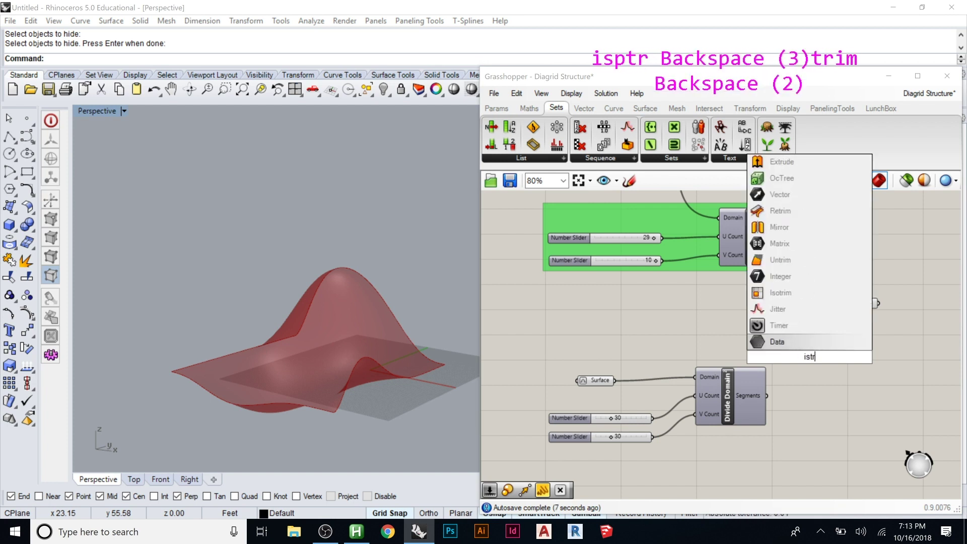
pyautogui.press('BackSpace')
pyautogui.press('BackSpace')
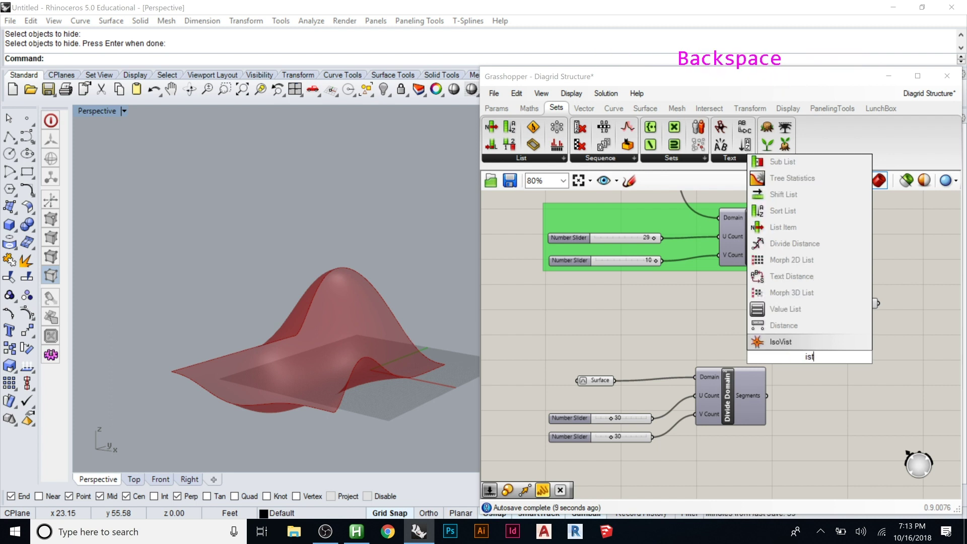
pyautogui.write('otrim')
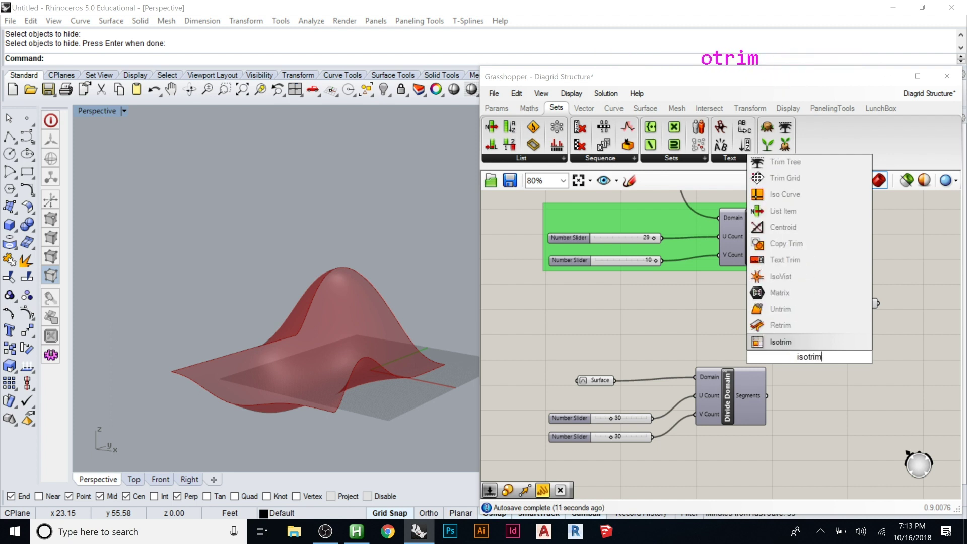
pyautogui.press('Return')
pyautogui.moveTo(818, 353); pyautogui.dragTo(837, 348)
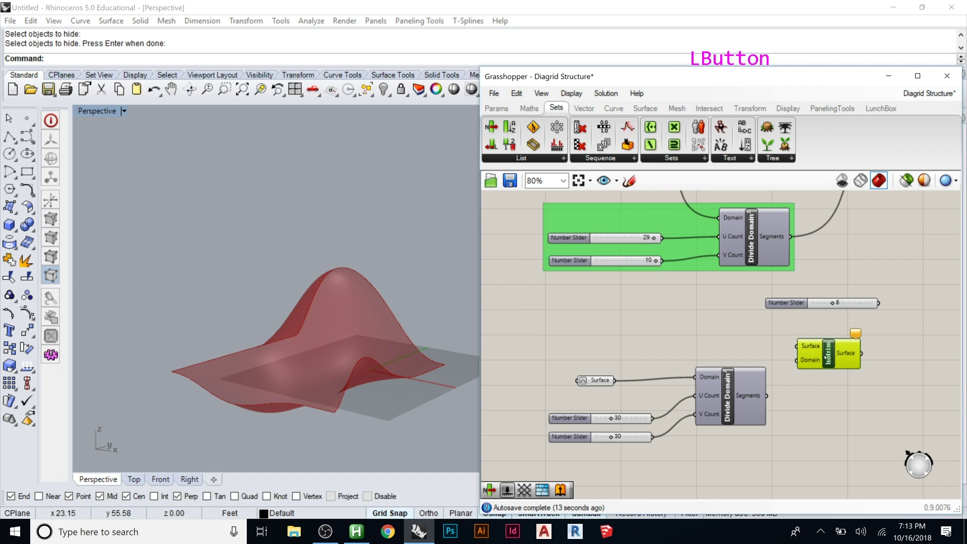
# Connect the copied Surface parameter to Isotrim's Surface input and the Divide Domain² Segments output to its Domain input.
pyautogui.moveTo(597, 381); pyautogui.dragTo(797, 346)
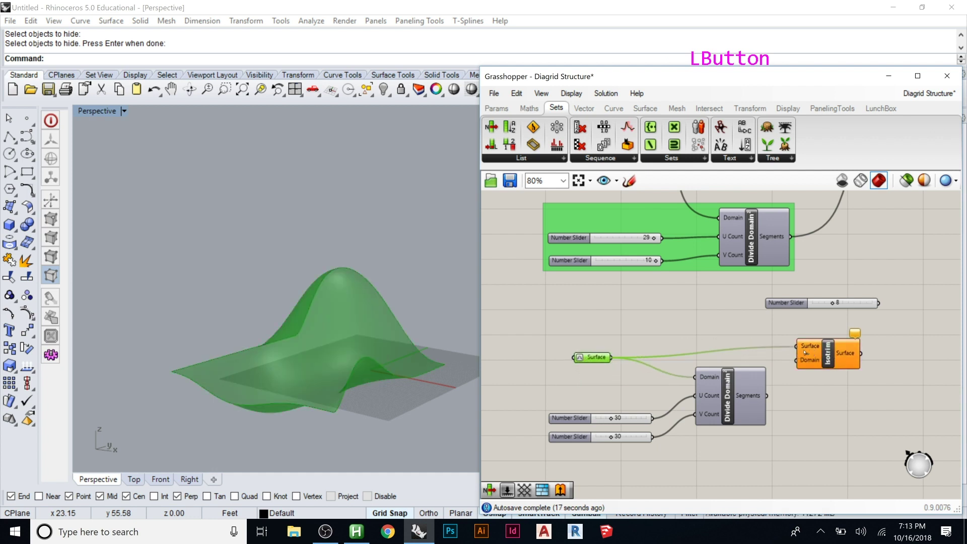
pyautogui.moveTo(768, 395); pyautogui.dragTo(796, 359)
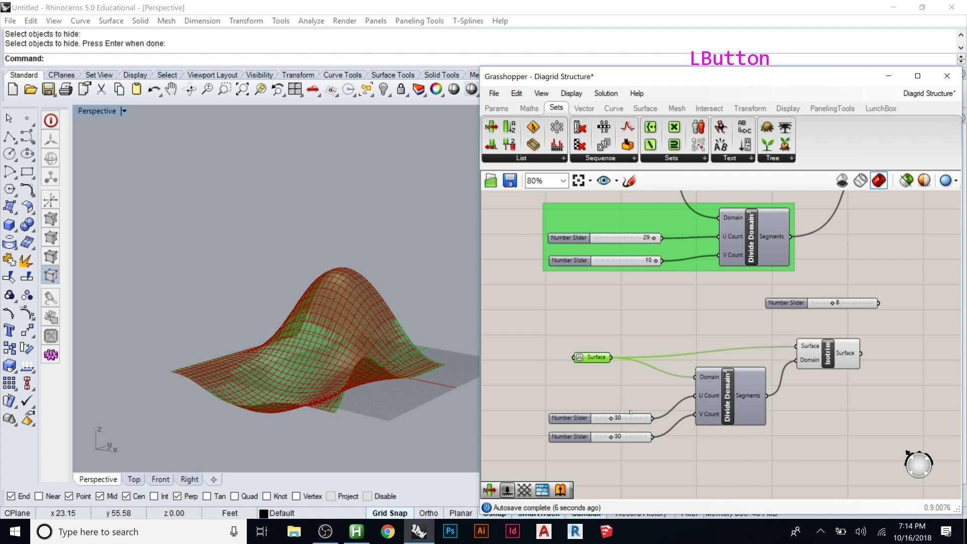
# Move the copied Surface parameter slightly higher and turn off its preview.
pyautogui.moveTo(597, 359); pyautogui.dragTo(594, 350)
pyautogui.rightClick(594, 350)
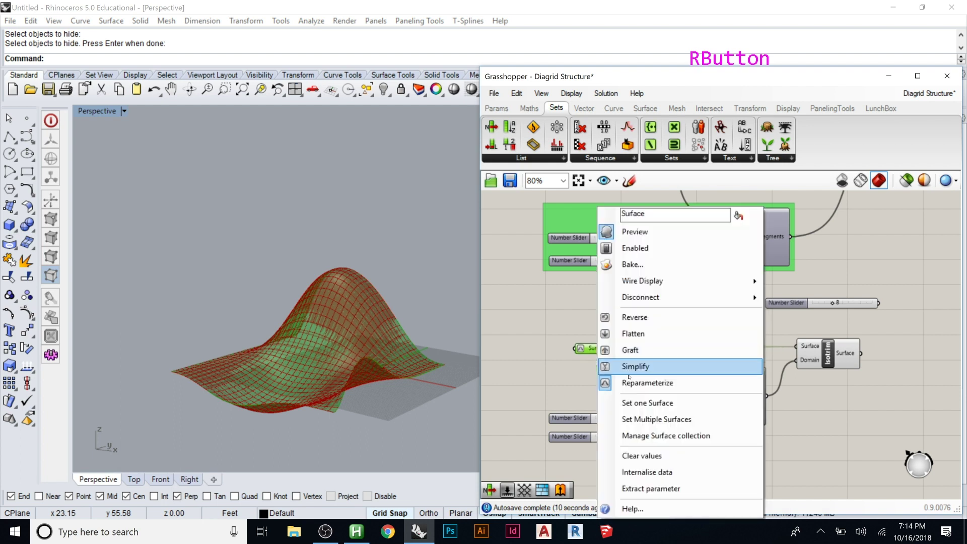
pyautogui.click(638, 232)
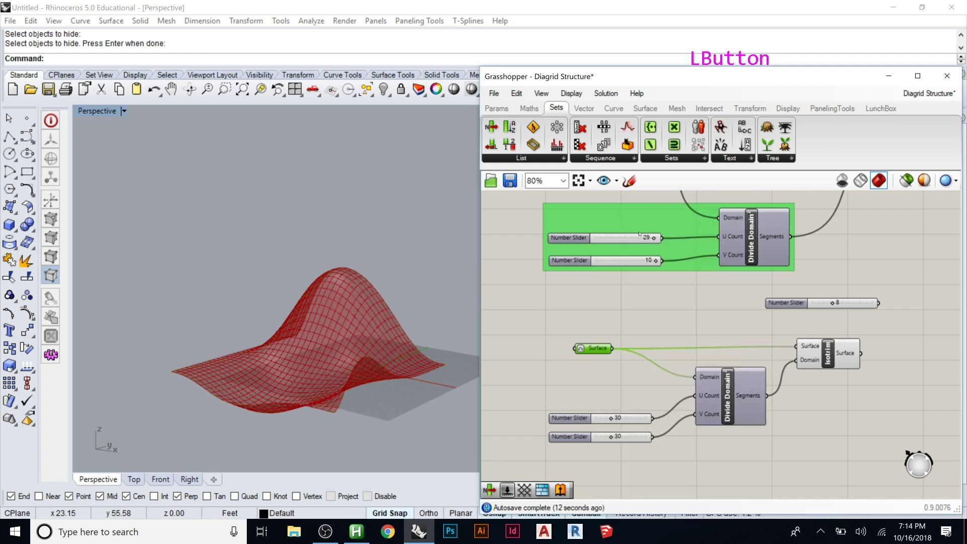
# Set the new U Count slider to 13 and the V Count slider to 16, and view the coarser surface panels.
pyautogui.click(614, 419)
pyautogui.moveTo(612, 419); pyautogui.dragTo(604, 419)
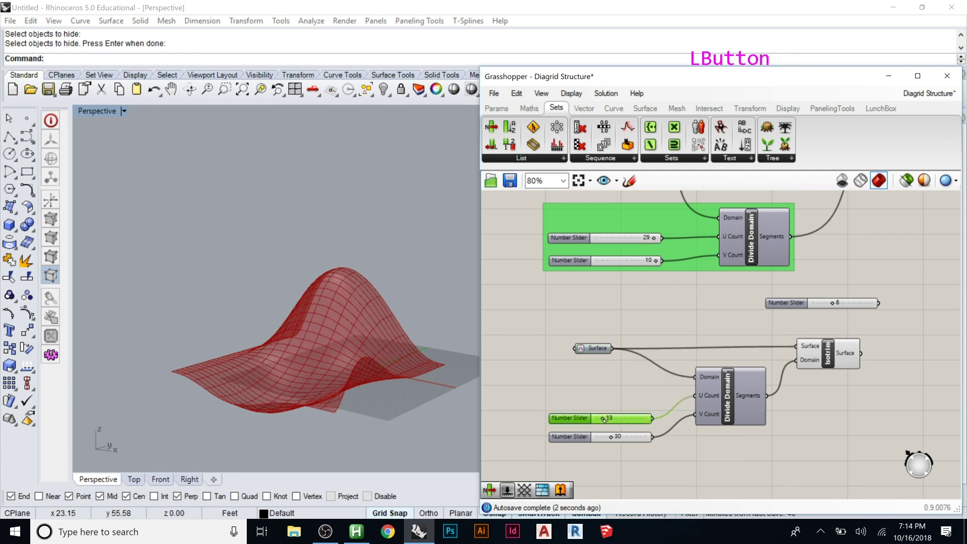
pyautogui.moveTo(611, 437); pyautogui.dragTo(604, 438)
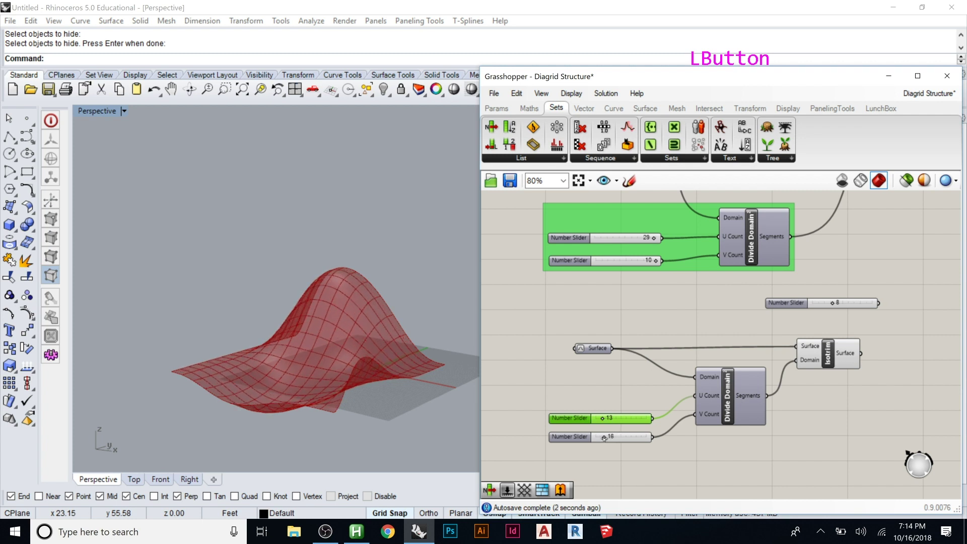
pyautogui.moveTo(438, 421); pyautogui.dragTo(252, 366, button='right')
pyautogui.scroll(2, 241, 366)
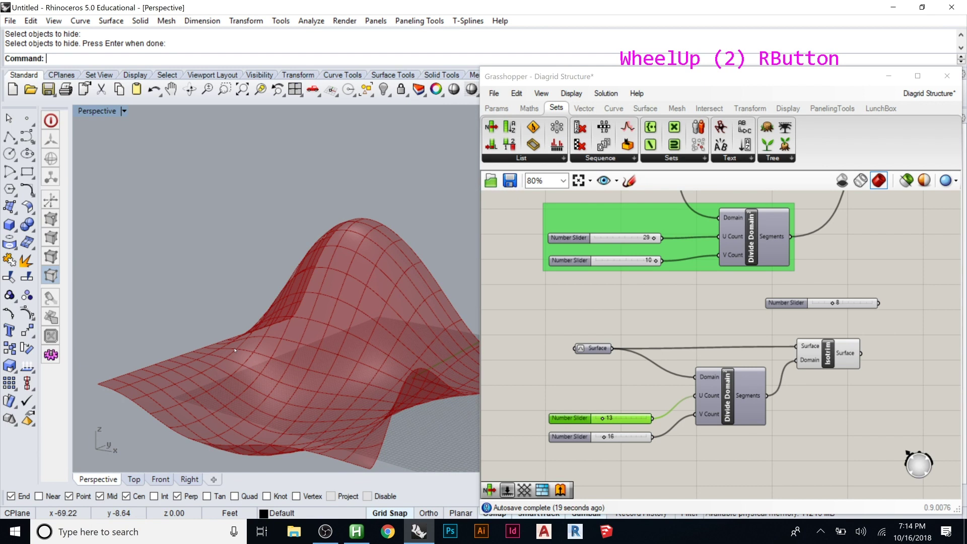
pyautogui.scroll(-1, 390, 347)
pyautogui.scroll(1, 389, 346)
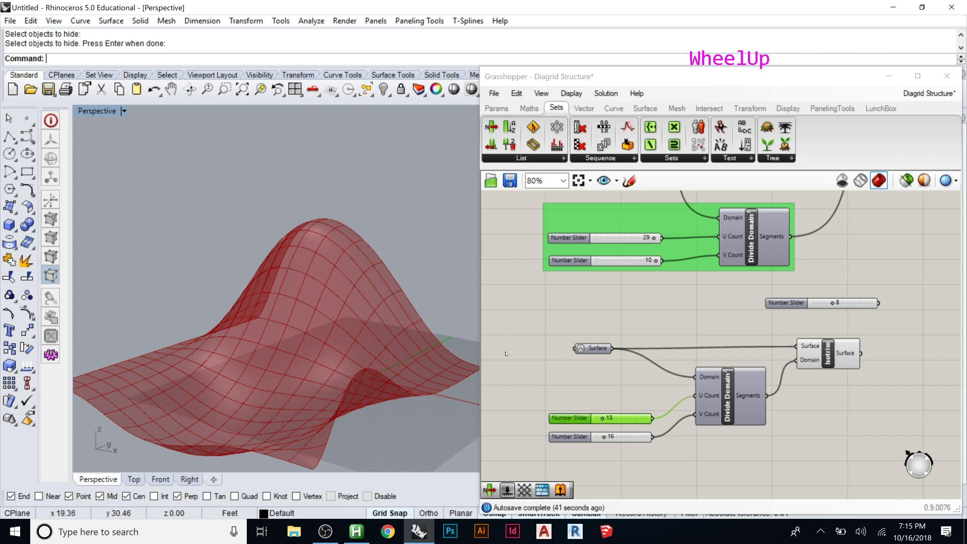
# Move the new Isotrim component slightly farther from its Divide Domain² component.
pyautogui.scroll(-2, 618, 357)
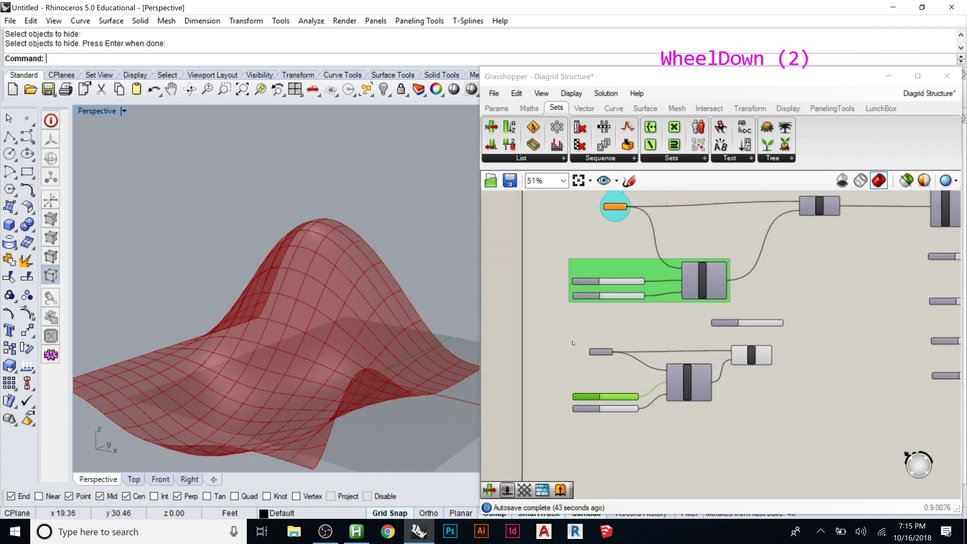
pyautogui.scroll(3, 688, 360)
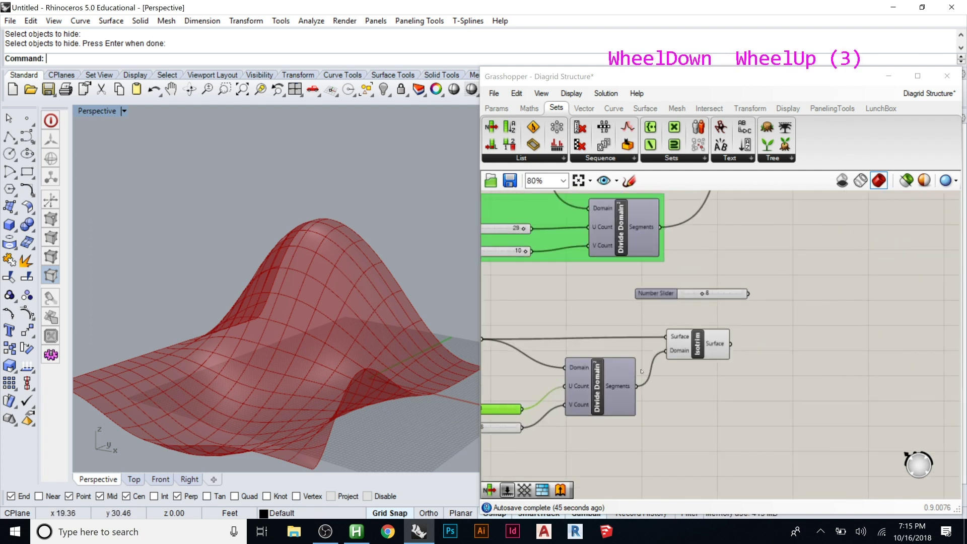
pyautogui.moveTo(697, 352); pyautogui.dragTo(716, 348)
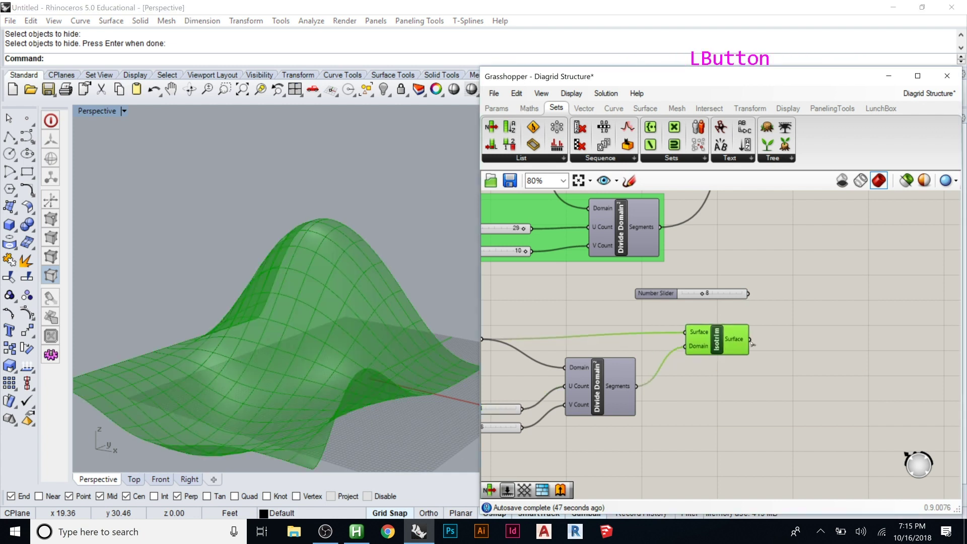
pyautogui.click(862, 322)
# Move the new Surface, slider, Divide Domain² and Isotrim components together further down from the existing definition.
pyautogui.scroll(-4, 639, 376)
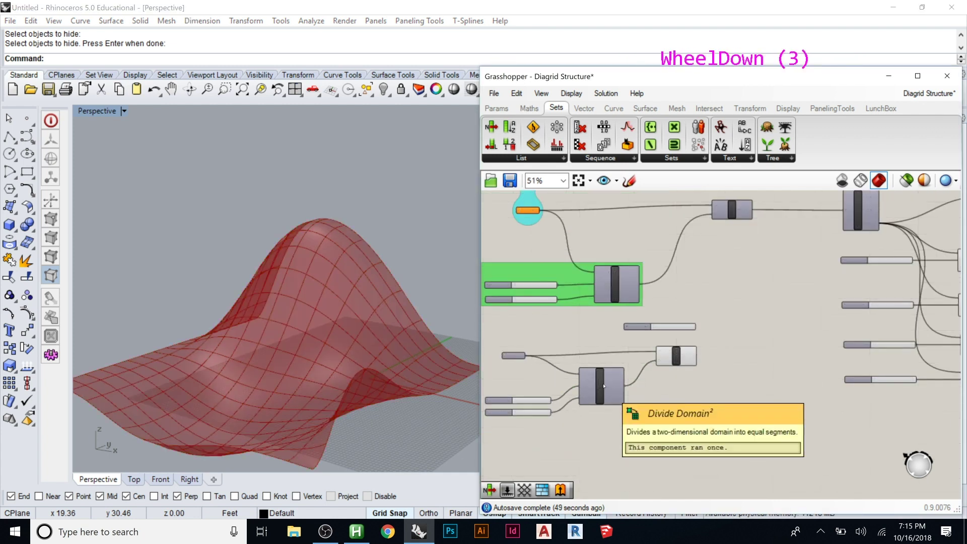
pyautogui.scroll(3, 684, 312)
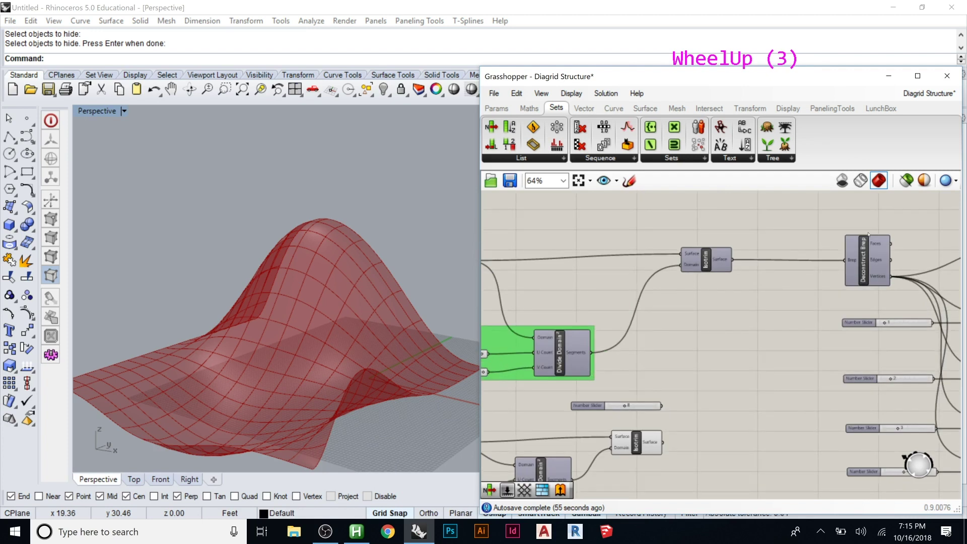
pyautogui.scroll(-1, 471, 322)
pyautogui.scroll(-3, 525, 298)
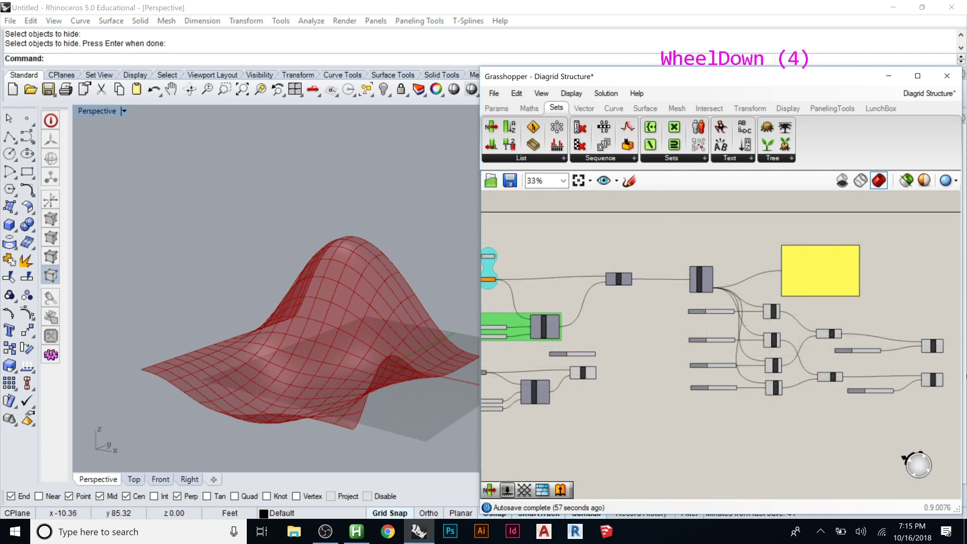
pyautogui.scroll(2, 812, 331)
pyautogui.scroll(-3, 811, 331)
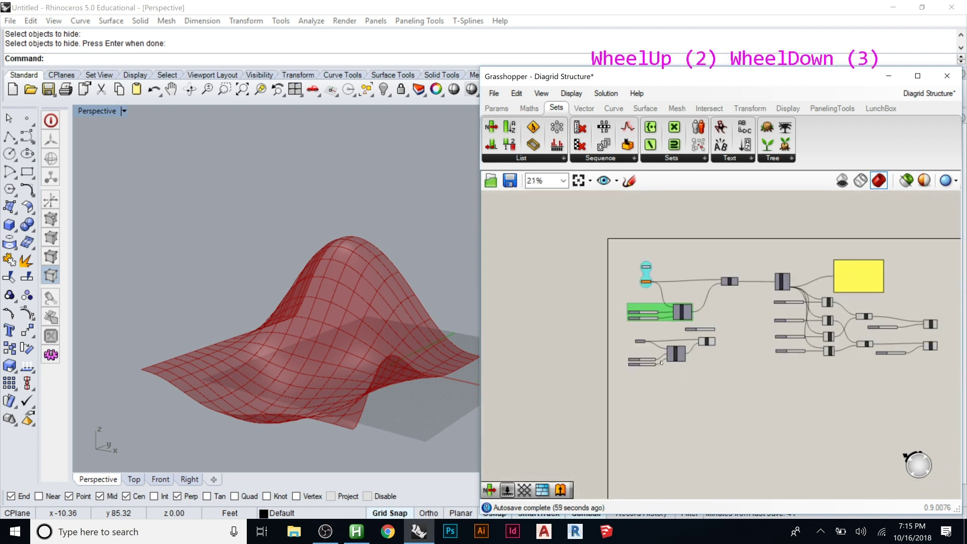
pyautogui.scroll(4, 662, 362)
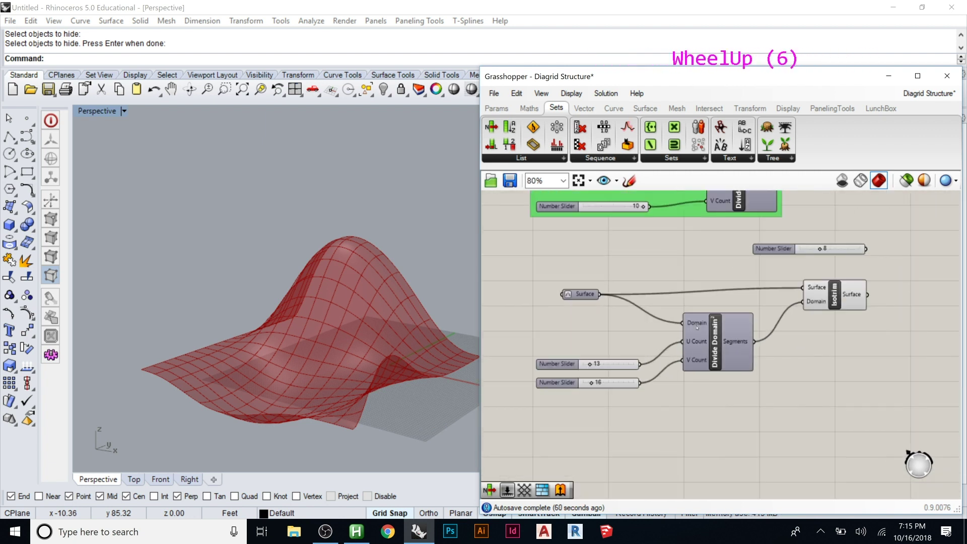
pyautogui.moveTo(891, 280); pyautogui.dragTo(517, 429)
pyautogui.moveTo(720, 357); pyautogui.dragTo(714, 387)
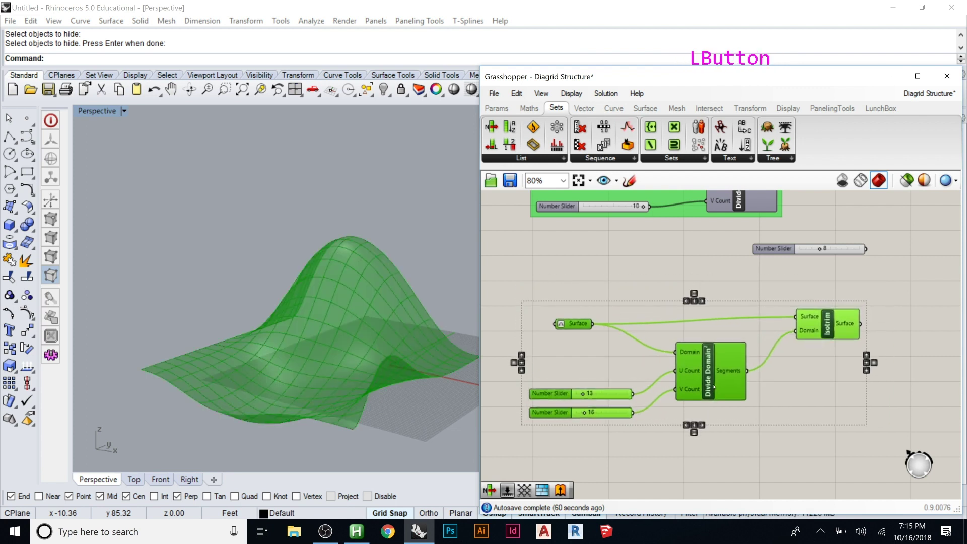
pyautogui.click(820, 461)
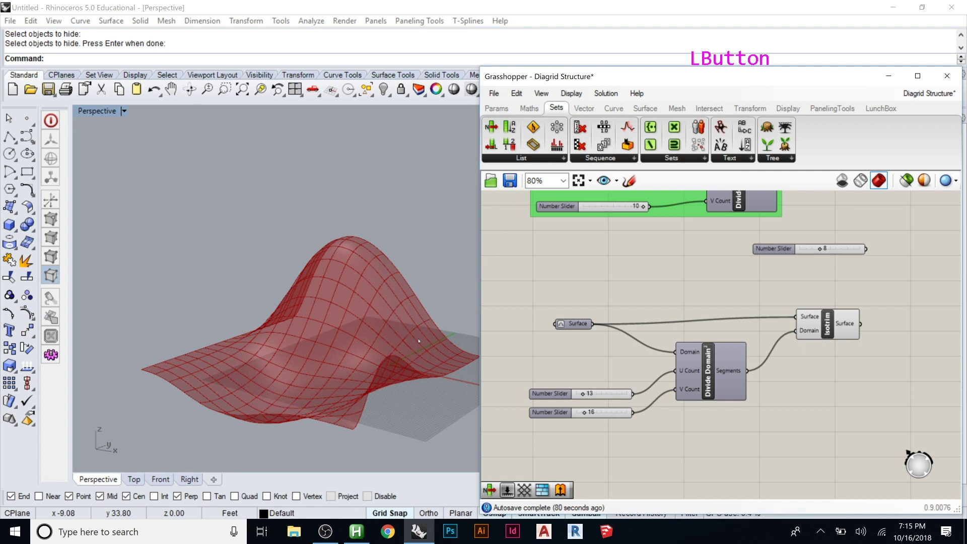
# Use the canvas navigation map to look over the definition around the new components, and close it.
pyautogui.middleClick(642, 296)
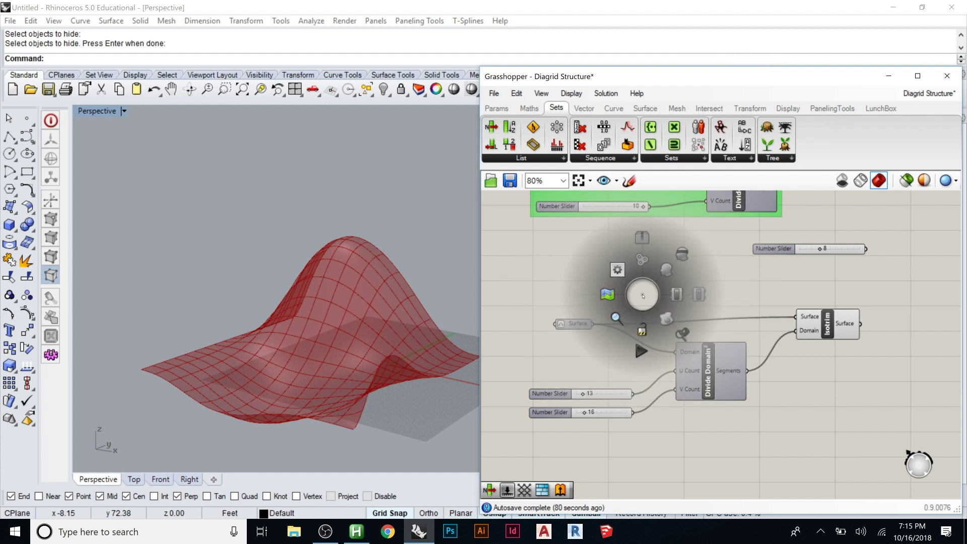
pyautogui.click(613, 296)
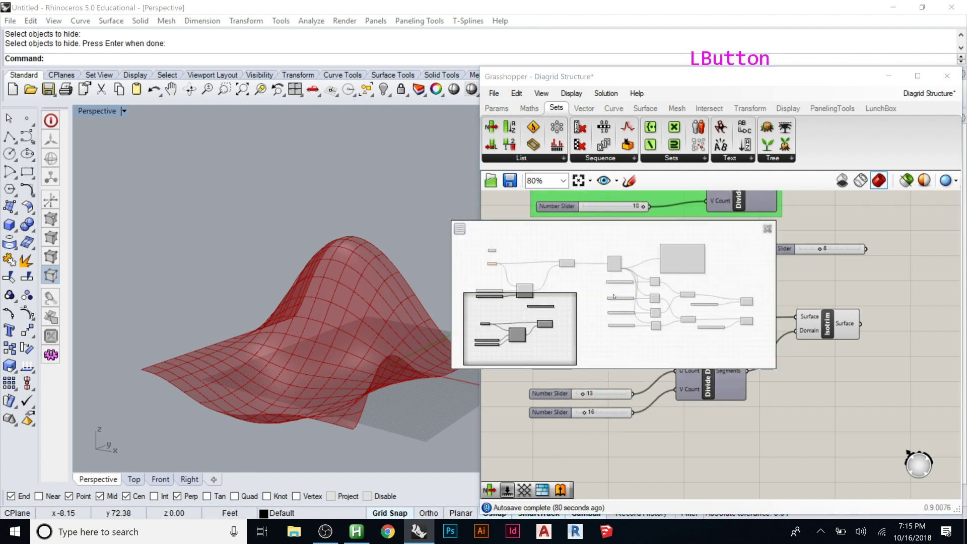
pyautogui.moveTo(532, 322)
pyautogui.mouseDown()
pyautogui.moveTo(580, 308)
pyautogui.moveTo(731, 303)
pyautogui.moveTo(610, 302)
pyautogui.moveTo(541, 314)
pyautogui.moveTo(526, 333)
pyautogui.mouseUp()
pyautogui.click(598, 428)
# Store the current canvas view of the Surface, Divide Domain² and Isotrim components as a named view called Original Panel.
pyautogui.scroll(2, 664, 348)
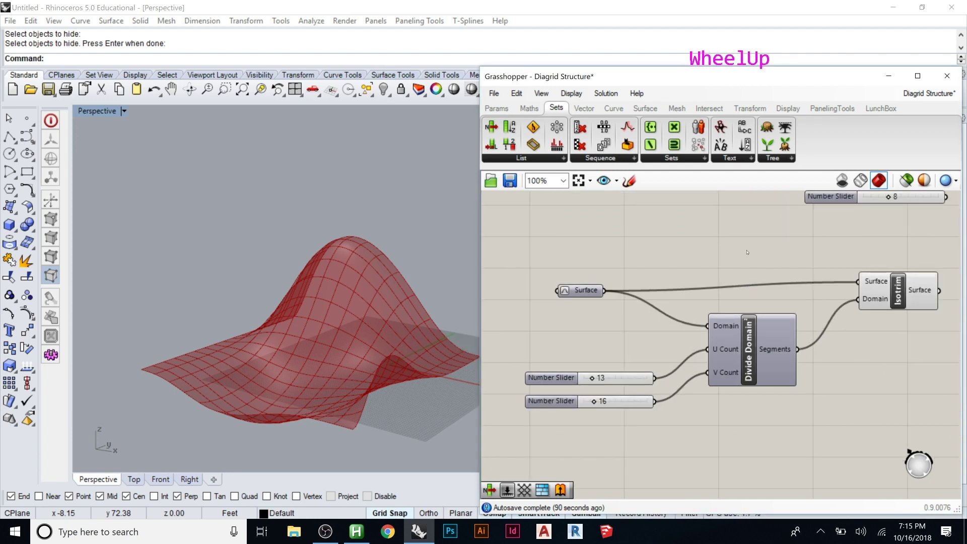
pyautogui.click(617, 180)
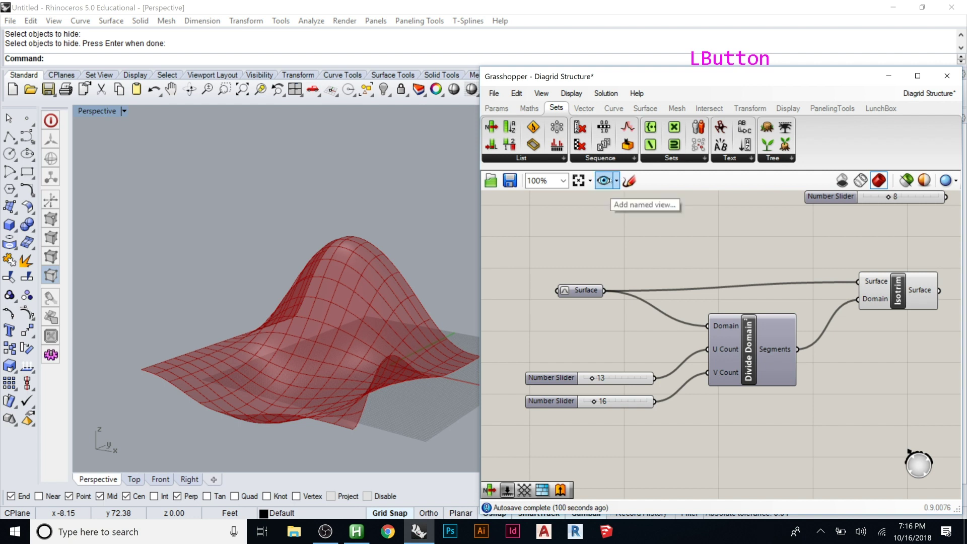
pyautogui.click(541, 94)
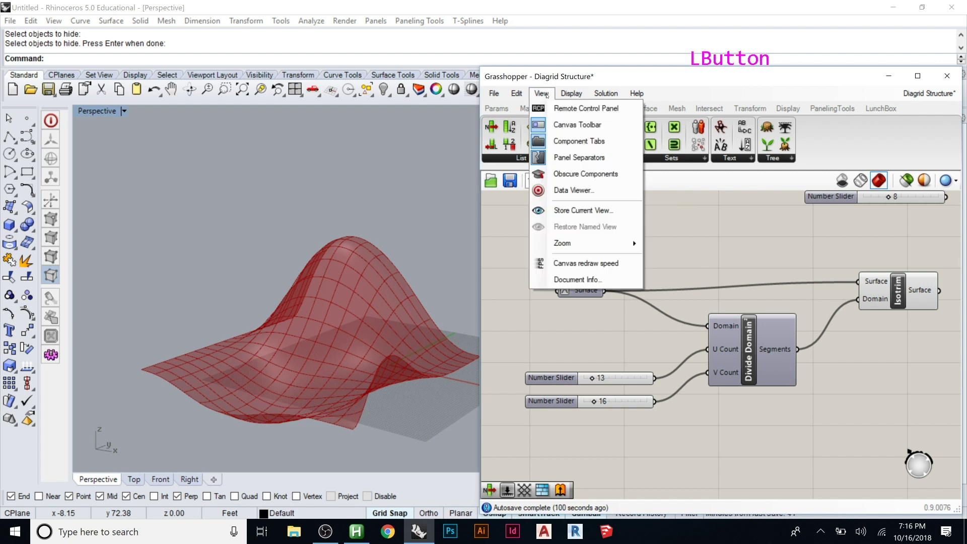
pyautogui.click(592, 210)
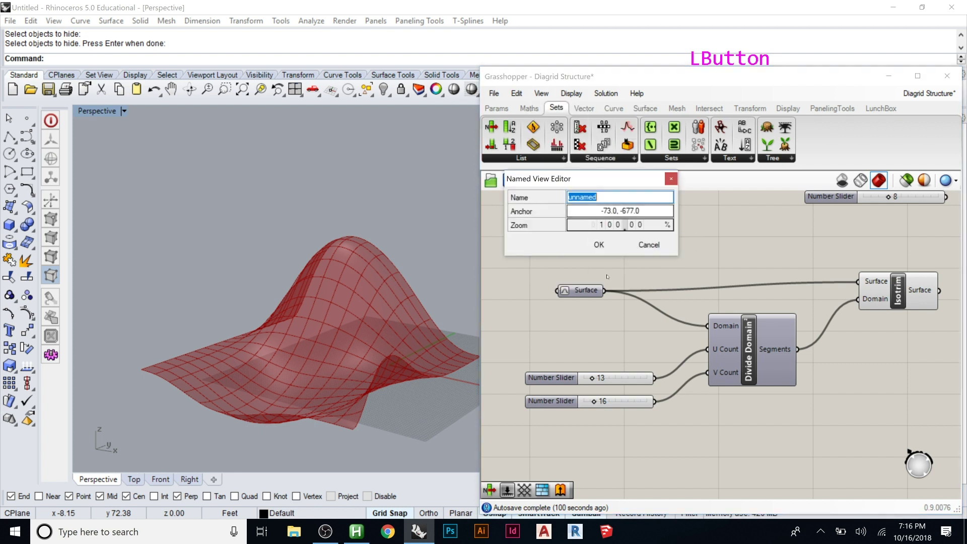
pyautogui.write('O')
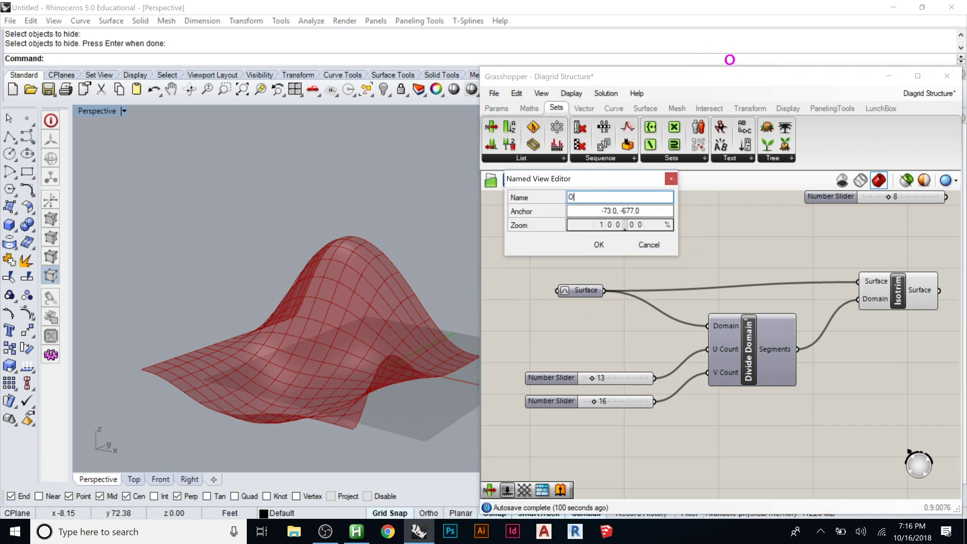
pyautogui.write('riginal ')
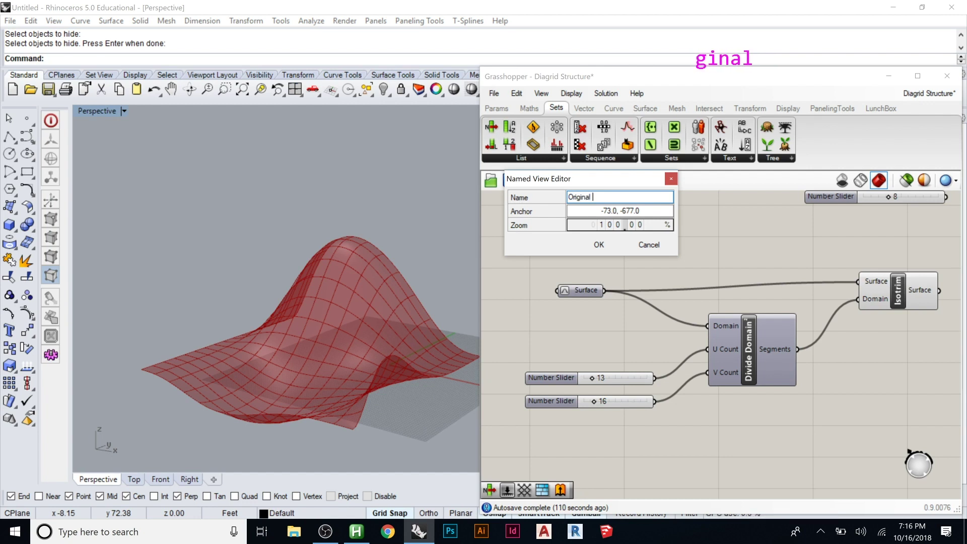
pyautogui.write('Panel\\')
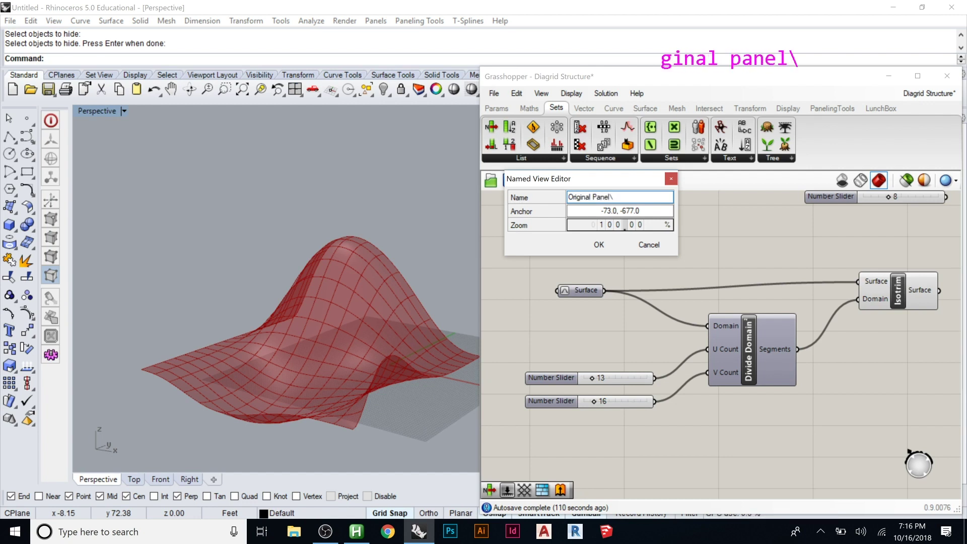
pyautogui.press('BackSpace')
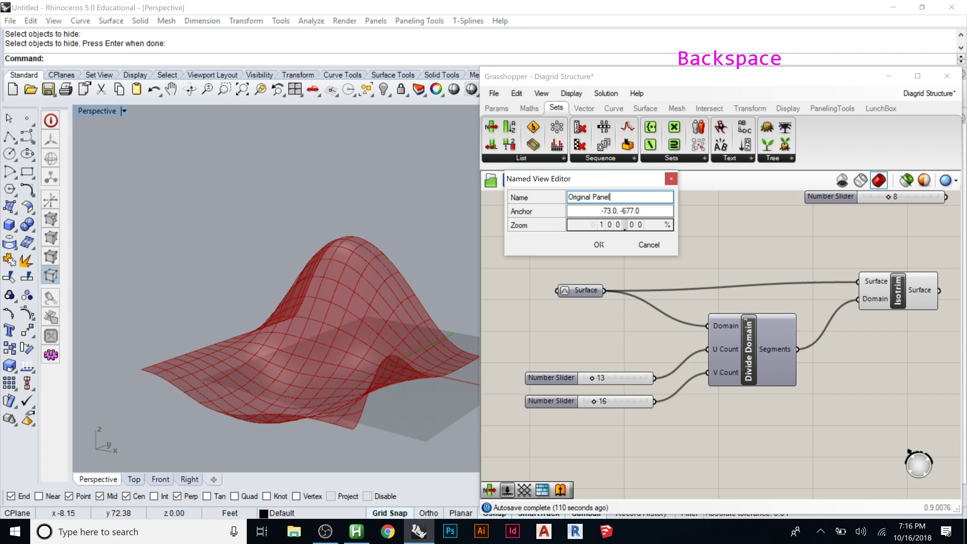
pyautogui.click(600, 245)
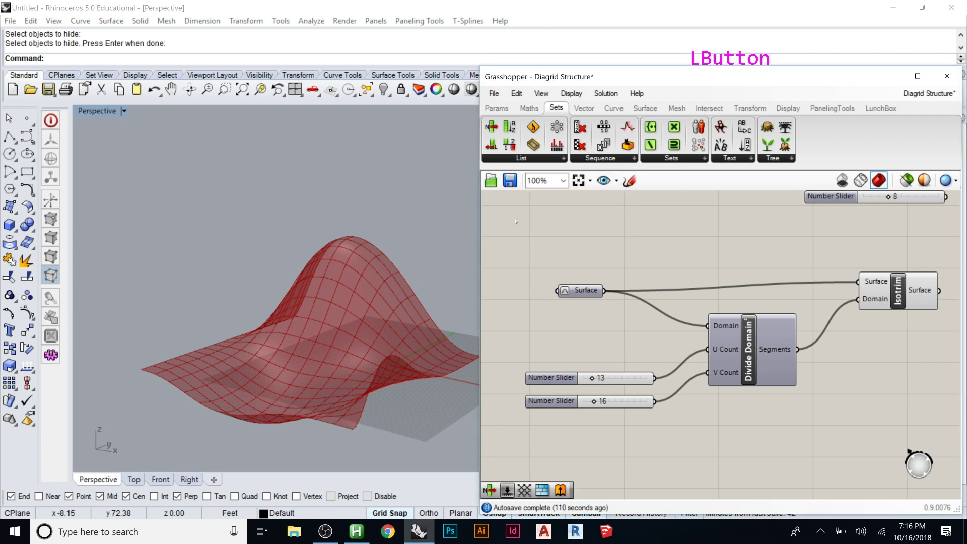
# Navigate away to another part of the definition and restore the Original Panel named view to test it.
pyautogui.scroll(-7, 515, 221)
pyautogui.scroll(9, 891, 246)
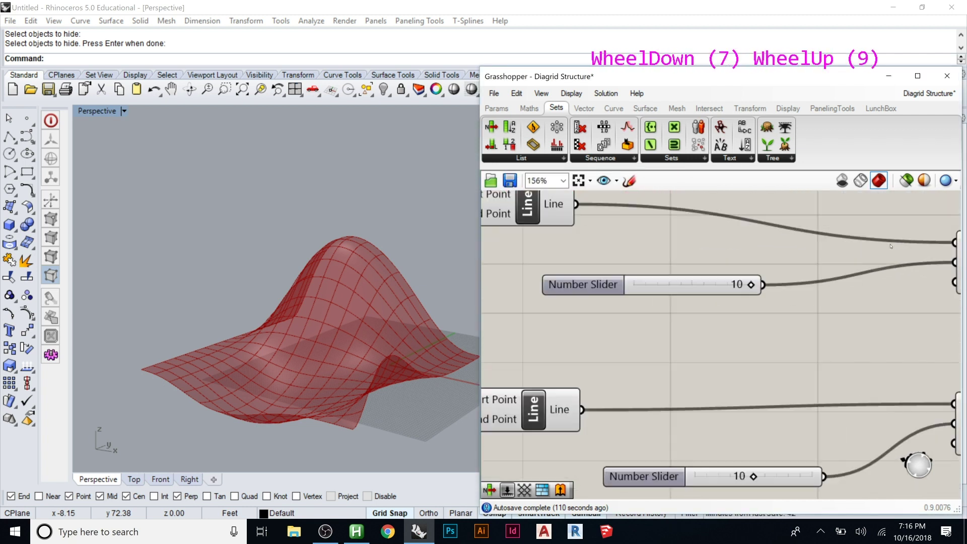
pyautogui.scroll(3, 890, 247)
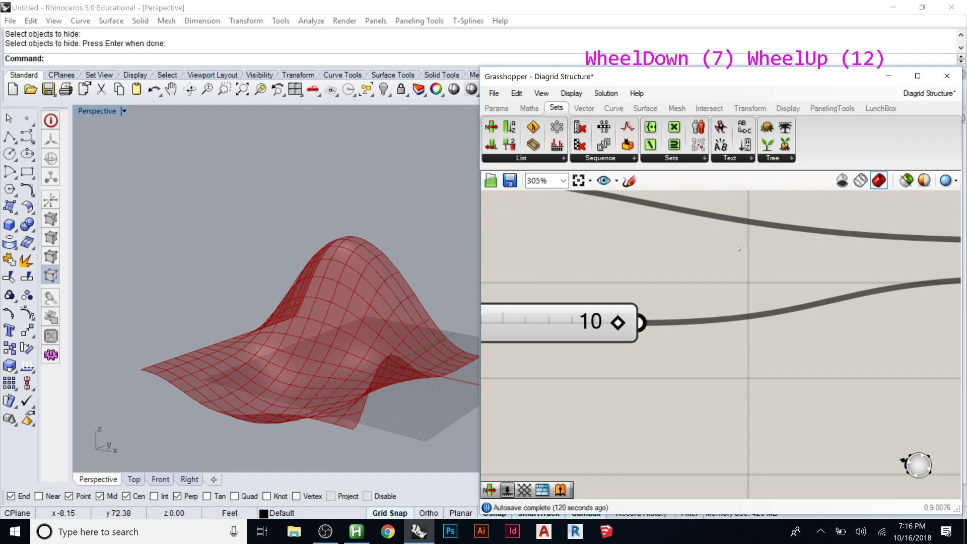
pyautogui.click(615, 181)
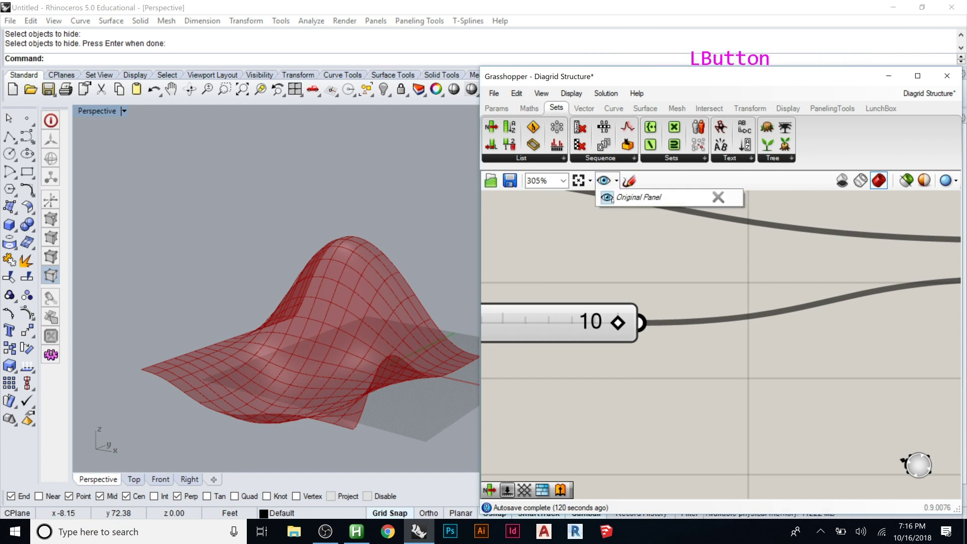
pyautogui.click(630, 198)
pyautogui.click(547, 243)
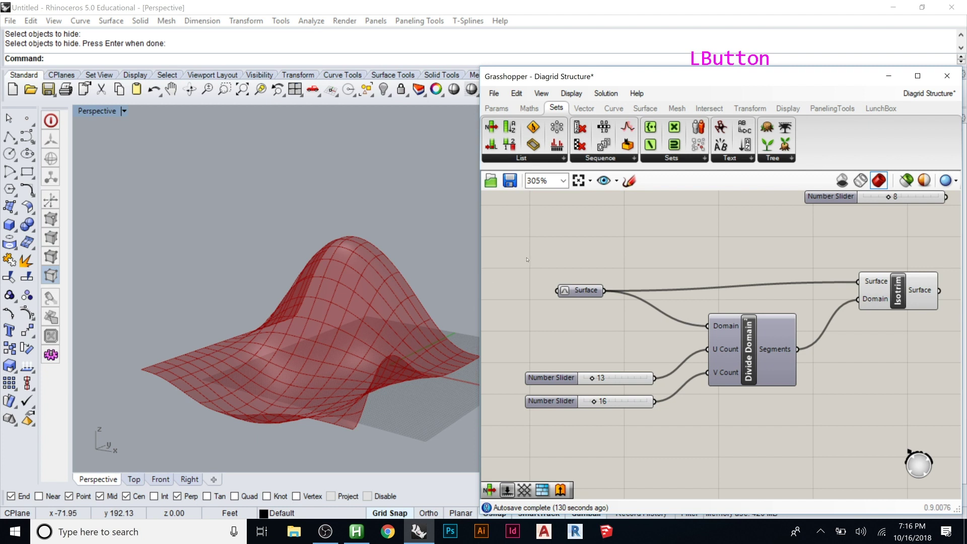
# Nudge the Isotrim component slightly up and closer to the Divide Domain² component.
pyautogui.scroll(-3, 655, 272)
pyautogui.scroll(3, 716, 276)
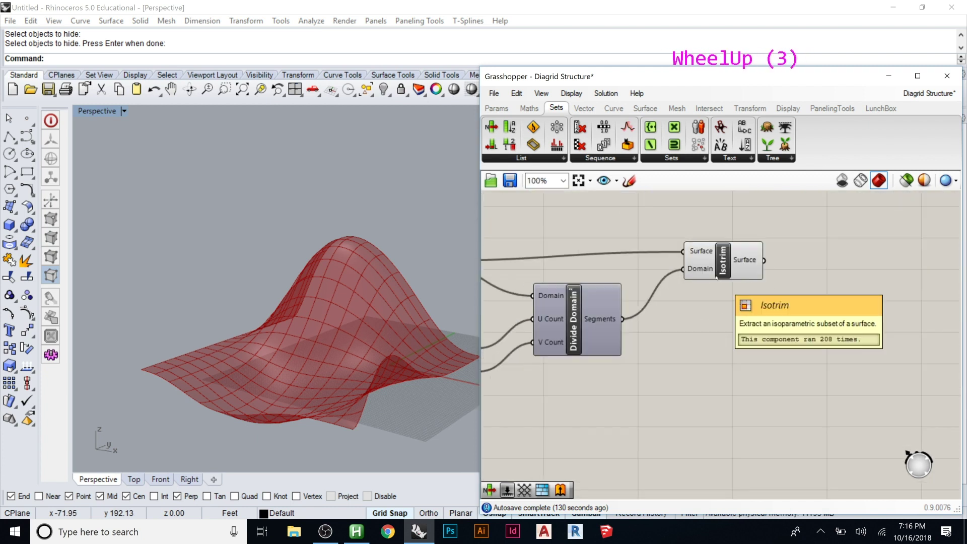
pyautogui.scroll(1, 716, 277)
pyautogui.moveTo(718, 276); pyautogui.dragTo(709, 267)
pyautogui.click(723, 326)
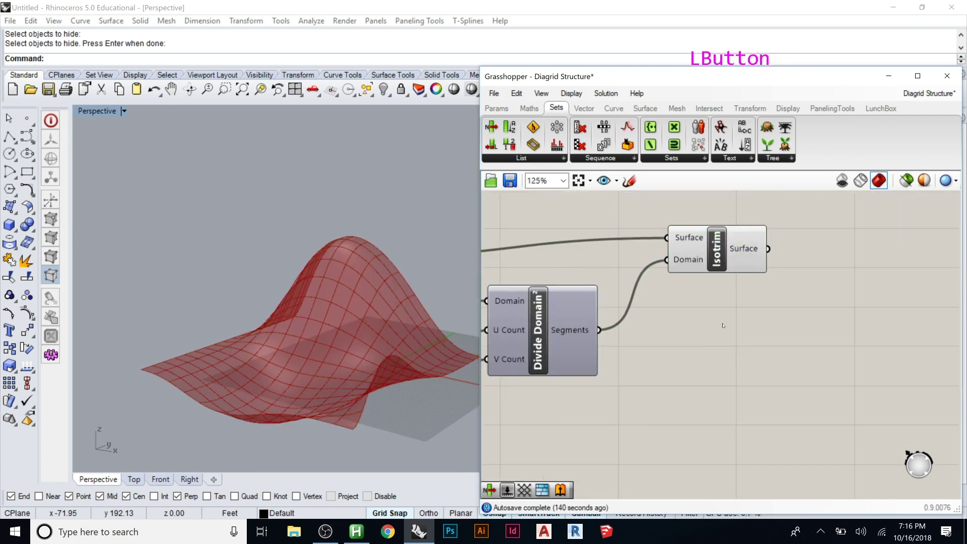
# Add a List Item component beyond Isotrim and connect Isotrim's Surface output to its List input.
pyautogui.scroll(-2, 538, 270)
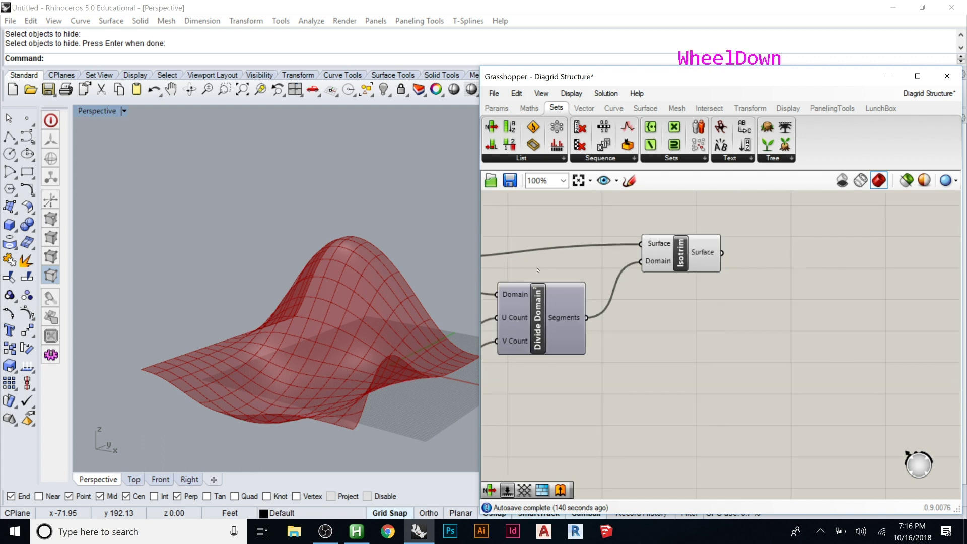
pyautogui.scroll(2, 647, 272)
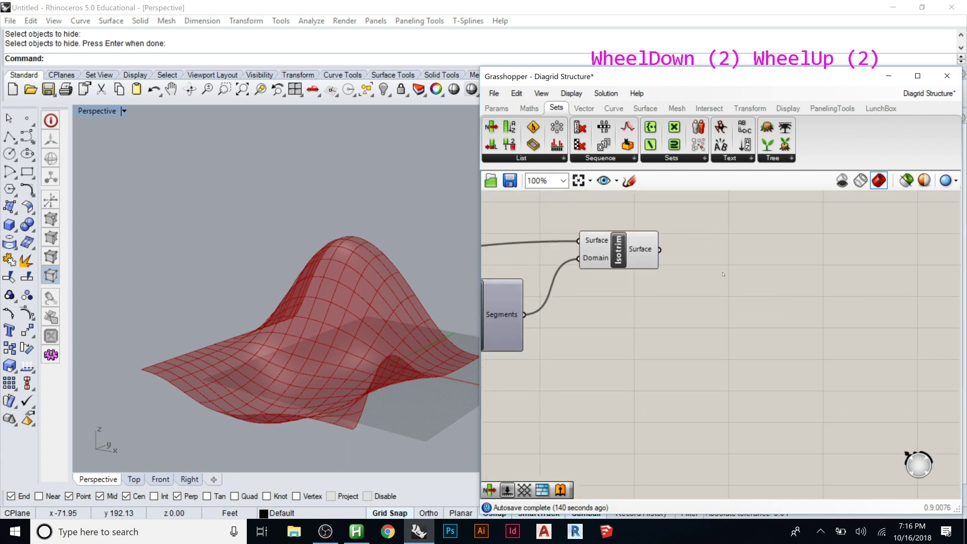
pyautogui.doubleClick(741, 268)
pyautogui.write('list item')
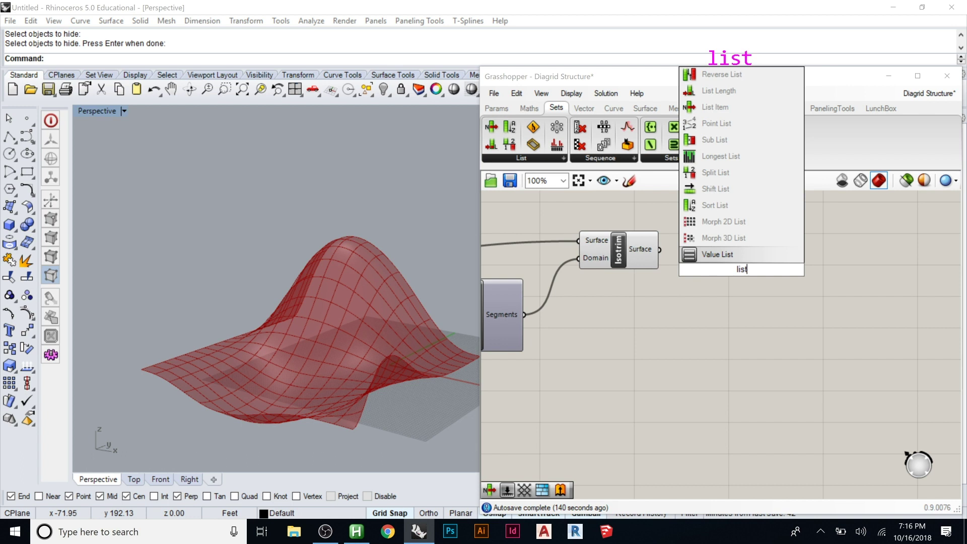
pyautogui.press('Return')
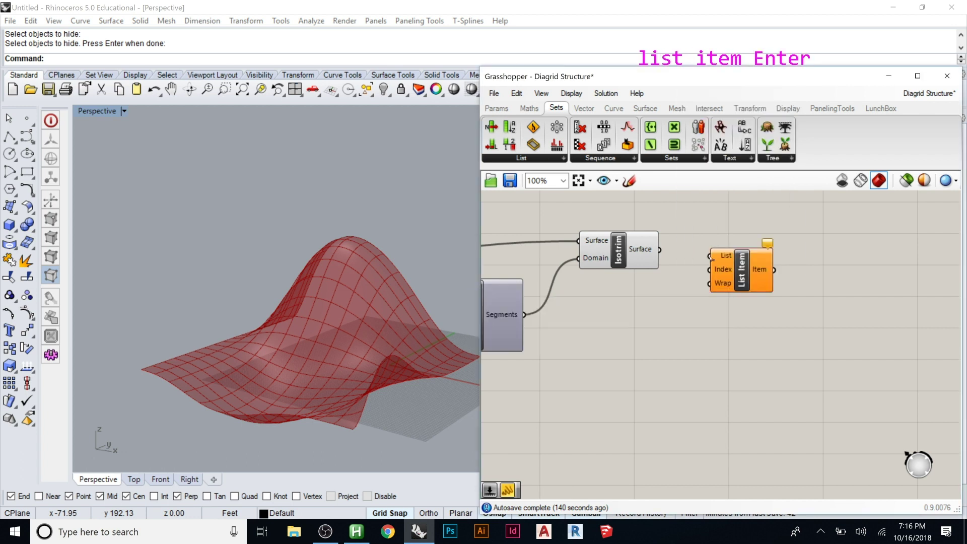
pyautogui.moveTo(740, 271); pyautogui.dragTo(734, 274)
pyautogui.moveTo(659, 249); pyautogui.dragTo(778, 262)
# Add a Number Slider with value 50 below the Isotrim component and connect it to List Item's Index input.
pyautogui.doubleClick(704, 310)
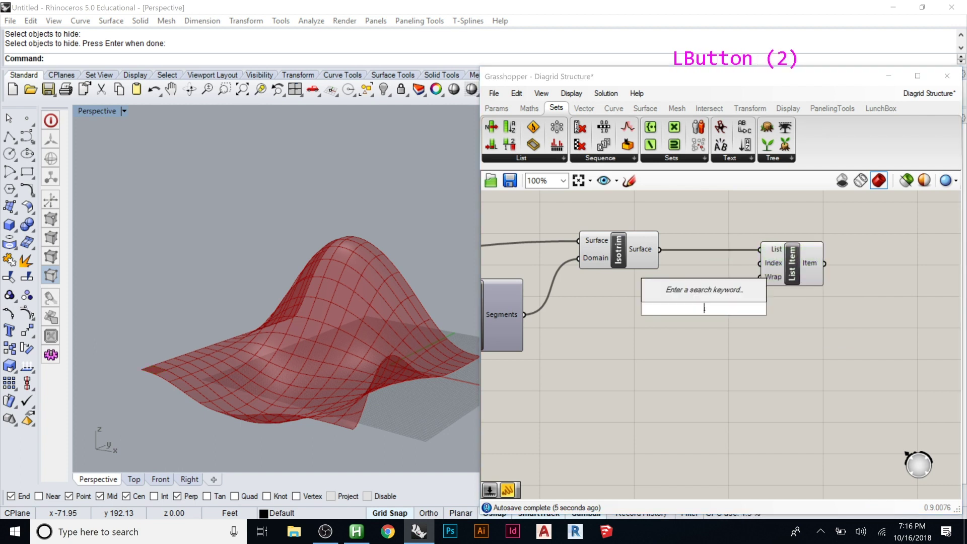
pyautogui.write('50')
pyautogui.press('Return')
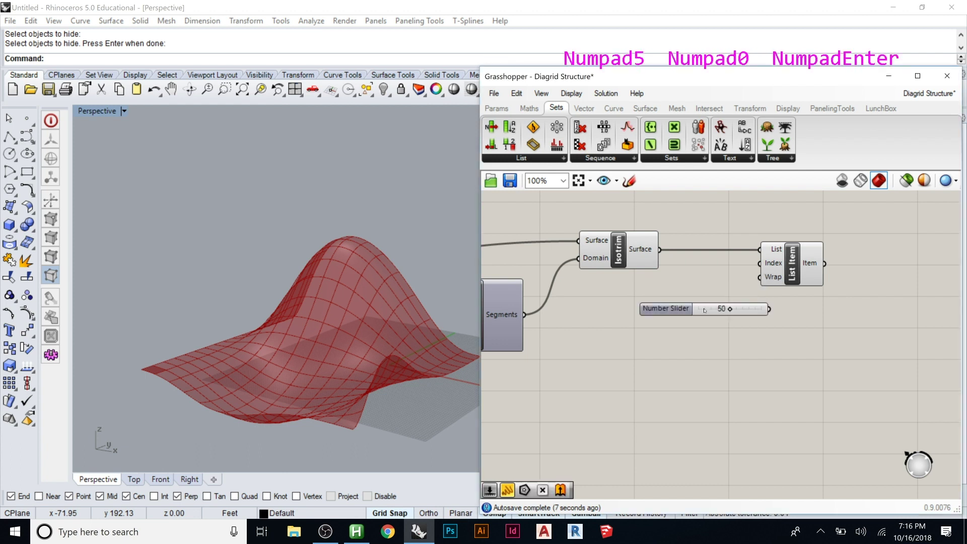
pyautogui.moveTo(701, 307); pyautogui.dragTo(672, 327)
pyautogui.moveTo(742, 330); pyautogui.dragTo(759, 263)
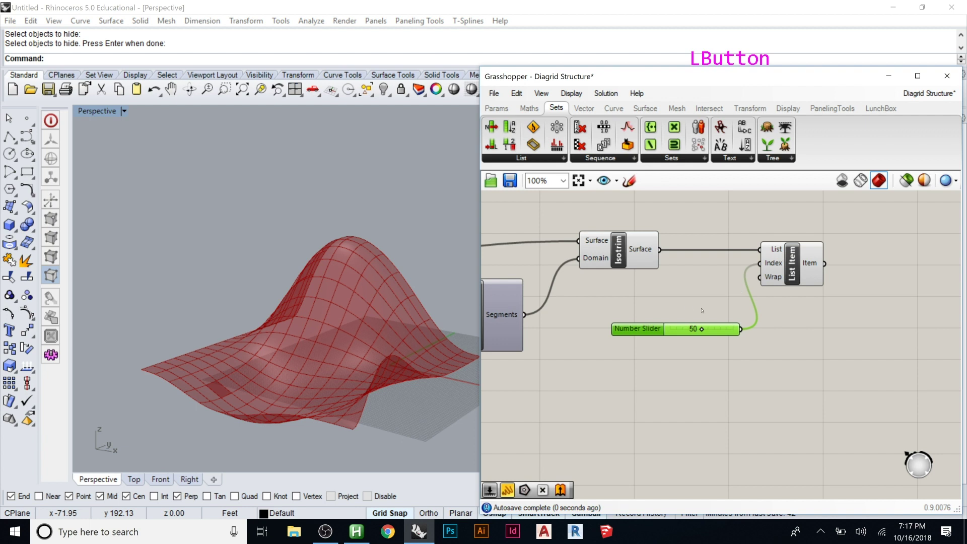
# Hide the Isotrim preview and set the List Item index slider to 58 to view a single isolated panel.
pyautogui.click(625, 255)
pyautogui.rightClick(626, 254)
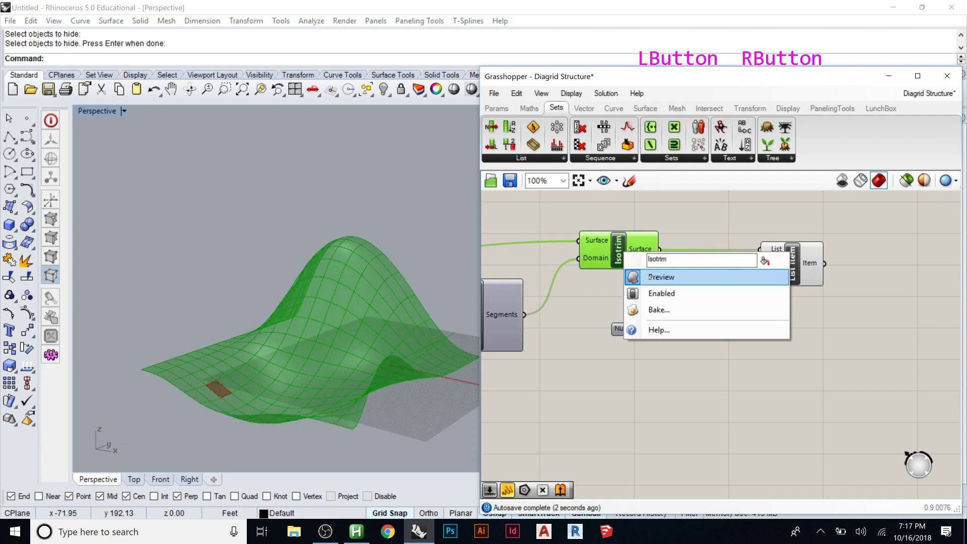
pyautogui.click(654, 276)
pyautogui.moveTo(701, 328)
pyautogui.mouseDown()
pyautogui.moveTo(746, 328)
pyautogui.moveTo(694, 328)
pyautogui.moveTo(706, 328)
pyautogui.mouseUp()
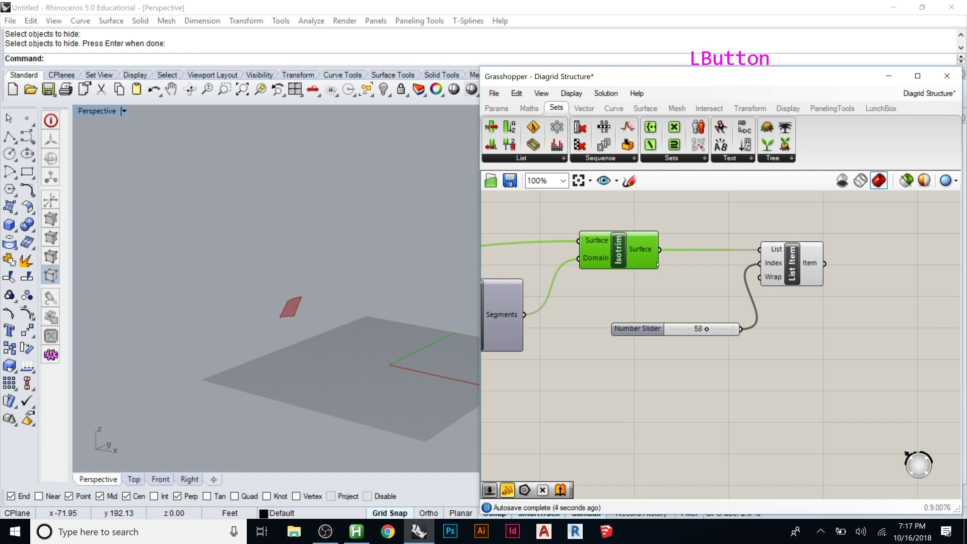
# Raise the index slider's maximum to 1000 and set the slider to 468.
pyautogui.doubleClick(658, 330)
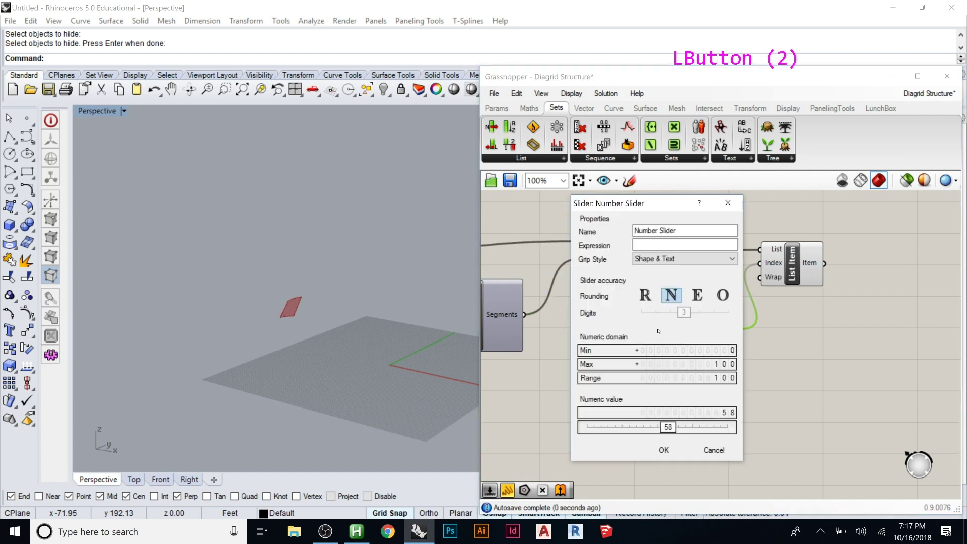
pyautogui.doubleClick(711, 365)
pyautogui.write('1000')
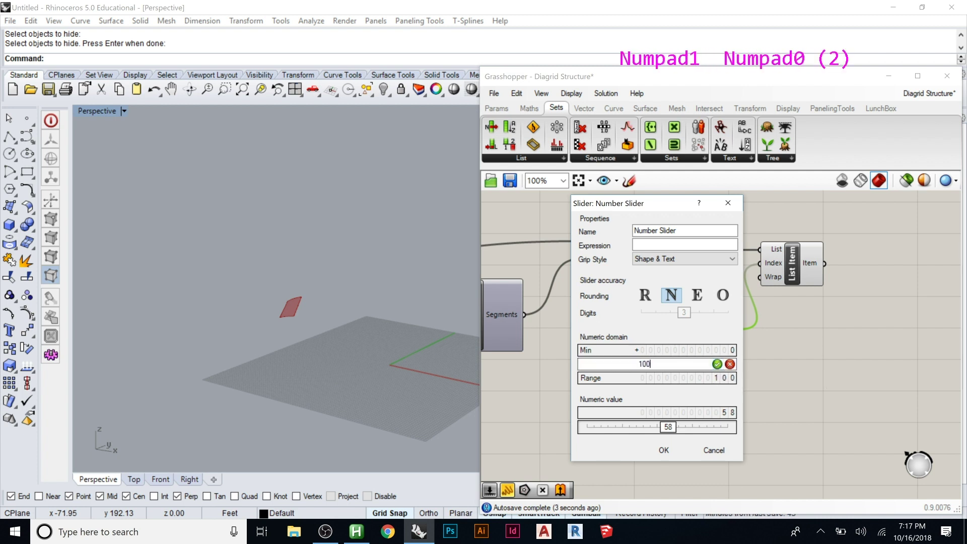
pyautogui.press('Return')
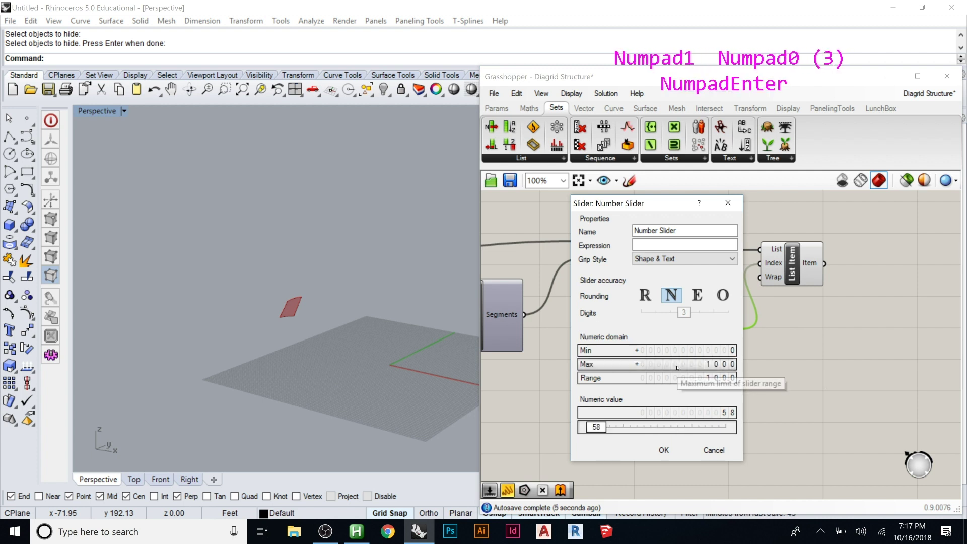
pyautogui.click(663, 450)
pyautogui.moveTo(673, 331); pyautogui.dragTo(699, 329)
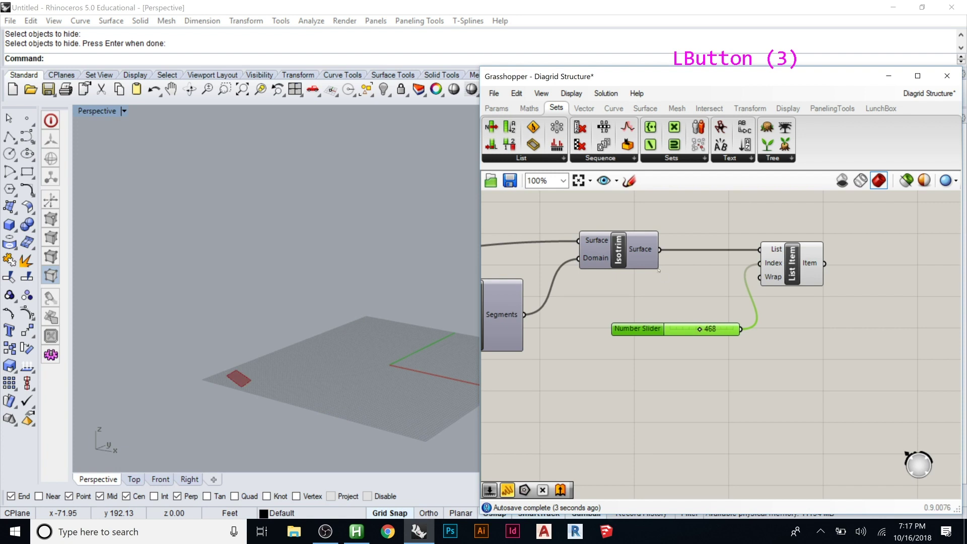
# Turn the Isotrim preview back on and select List Item to highlight its panel on the surface.
pyautogui.click(626, 256)
pyautogui.middleClick(625, 256)
pyautogui.click(649, 232)
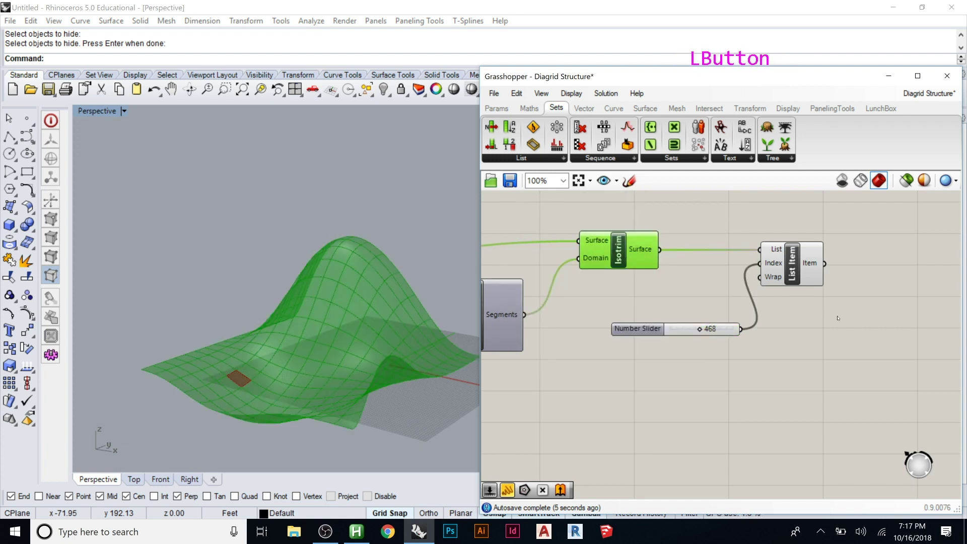
pyautogui.click(742, 327)
pyautogui.click(792, 264)
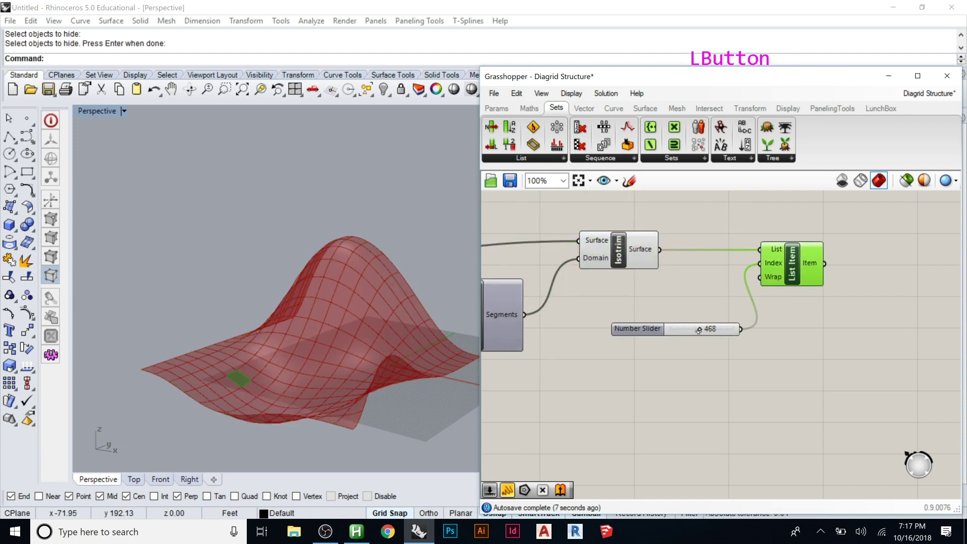
# Set the List Item index slider to 538 and view the highlighted panel up close in the Rhino viewport.
pyautogui.moveTo(702, 330); pyautogui.dragTo(704, 330)
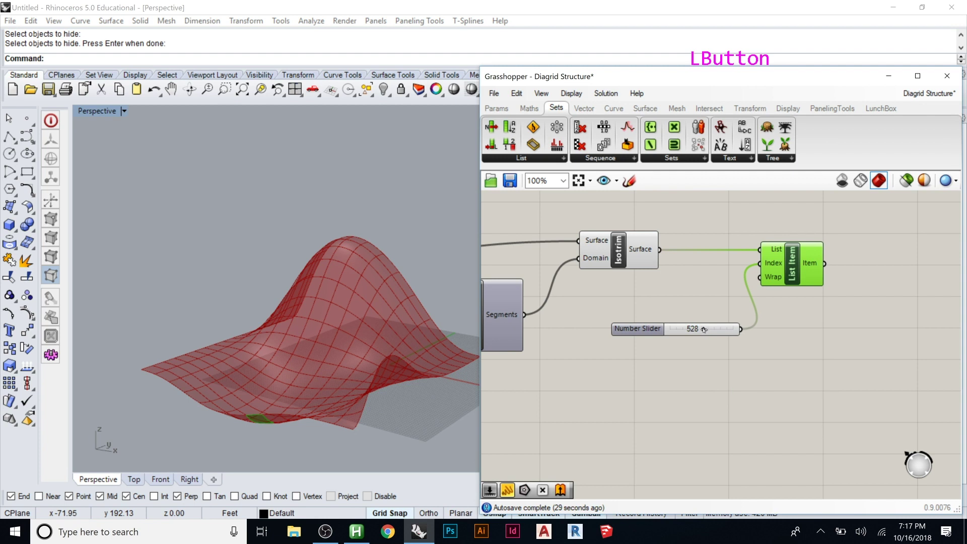
pyautogui.moveTo(704, 330); pyautogui.dragTo(705, 329)
pyautogui.scroll(6, 358, 328)
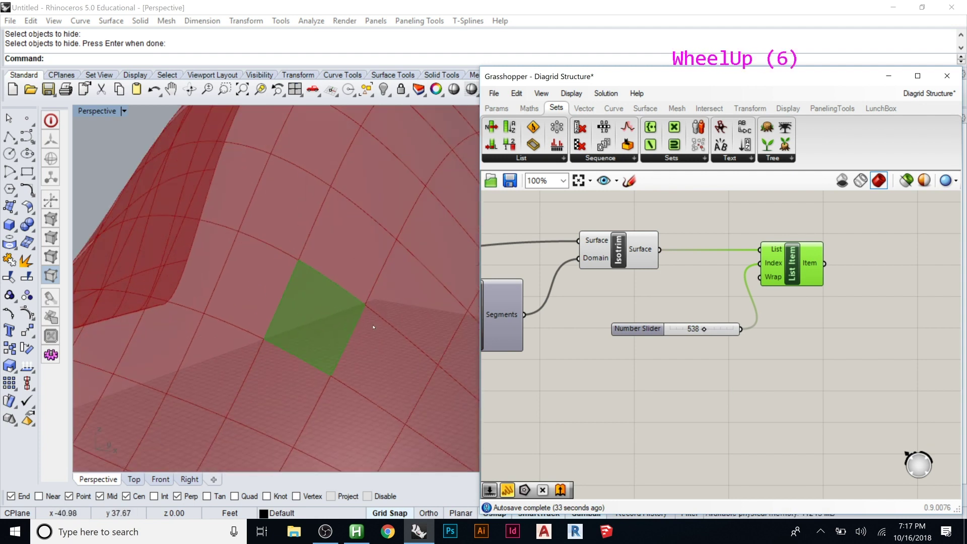
pyautogui.scroll(-1, 359, 331)
pyautogui.scroll(4, 360, 335)
pyautogui.scroll(3, 361, 335)
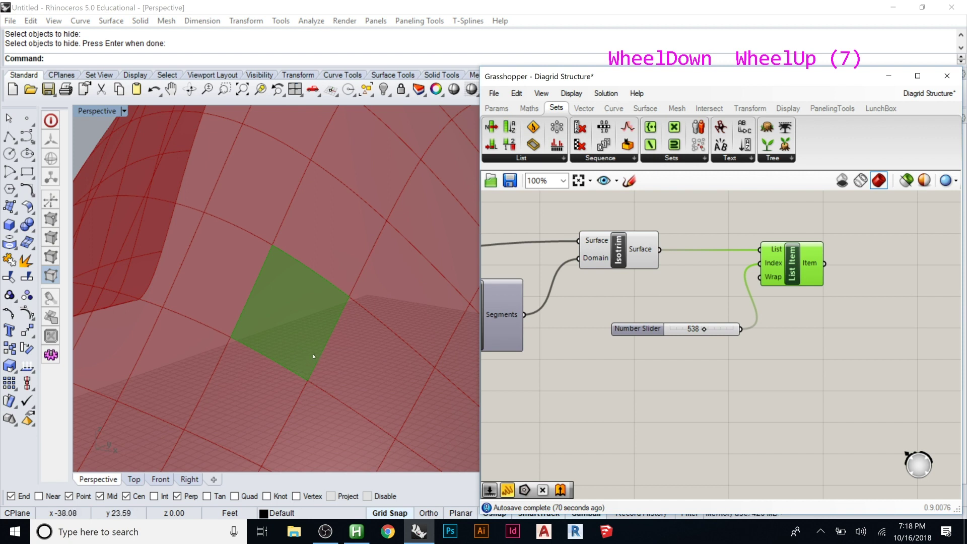
# Move the List Item component and its index slider together further down, clear of the Isotrim component.
pyautogui.moveTo(876, 242); pyautogui.dragTo(732, 330)
pyautogui.moveTo(784, 267); pyautogui.dragTo(758, 349)
pyautogui.click(763, 318)
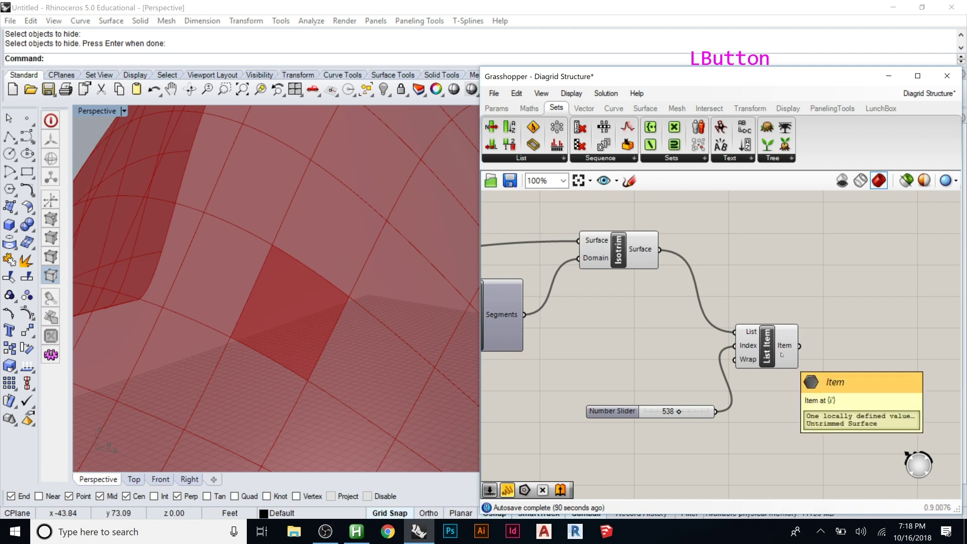
# Add a Panel component beside Isotrim and connect Isotrim's Surface output to it.
pyautogui.doubleClick(816, 226)
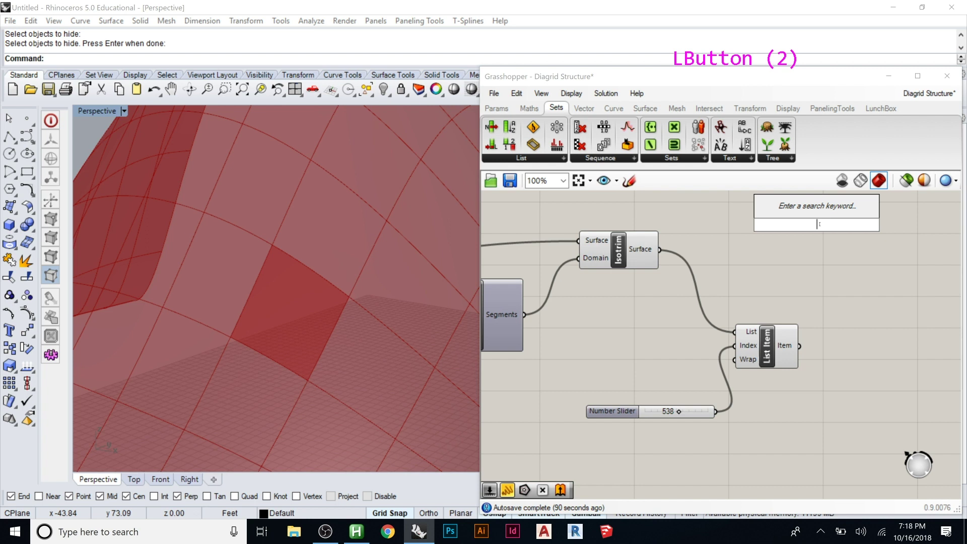
pyautogui.write('panel')
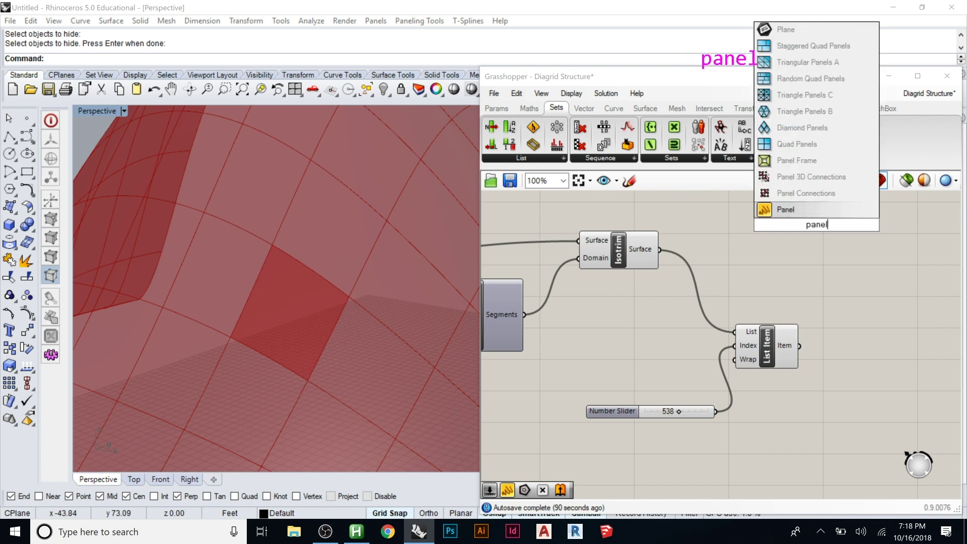
pyautogui.press('Return')
pyautogui.click(766, 225)
pyautogui.moveTo(766, 226); pyautogui.dragTo(660, 250)
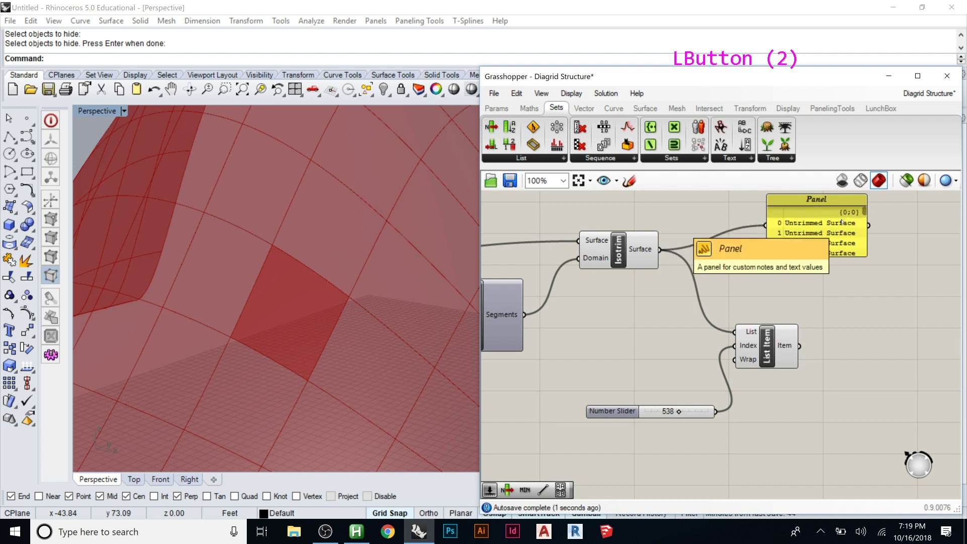
# Duplicate the Panel, connect List Item's Item output to the copy and place it below List Item.
pyautogui.hotkey('ctrl', 'c')
pyautogui.hotkey('ctrl', 'v')
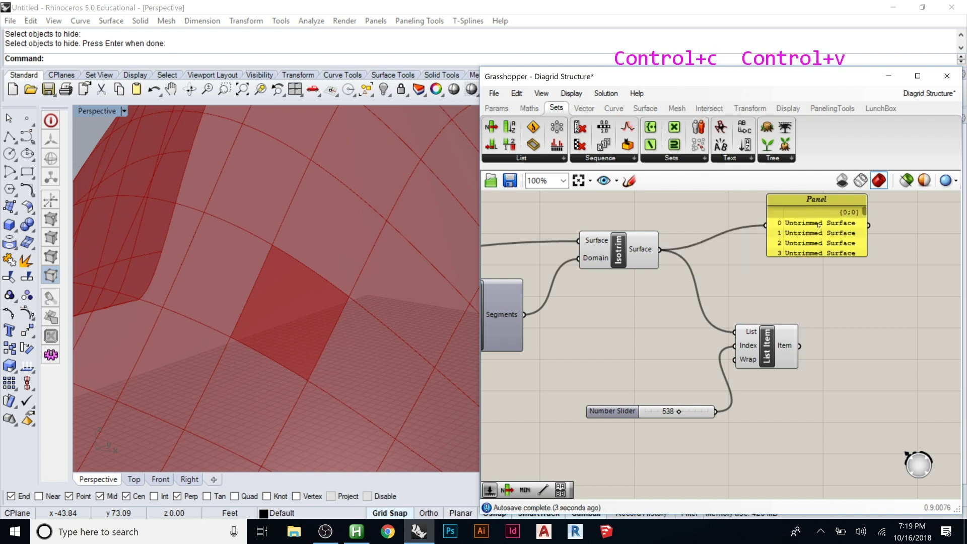
pyautogui.click(811, 212)
pyautogui.hotkey('ctrl', 'c')
pyautogui.hotkey('ctrl', 'v')
pyautogui.moveTo(811, 211); pyautogui.dragTo(799, 346)
pyautogui.moveTo(864, 319); pyautogui.dragTo(846, 407)
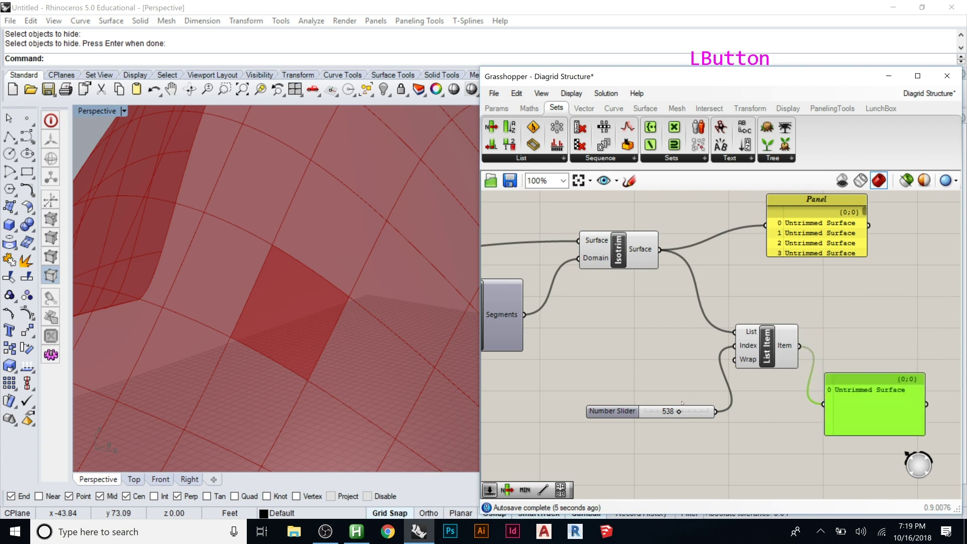
# Delete both Panels attached to List Item and Isotrim.
pyautogui.click(779, 341)
pyautogui.click(858, 405)
pyautogui.press('Delete')
pyautogui.click(817, 222)
pyautogui.press('Delete')
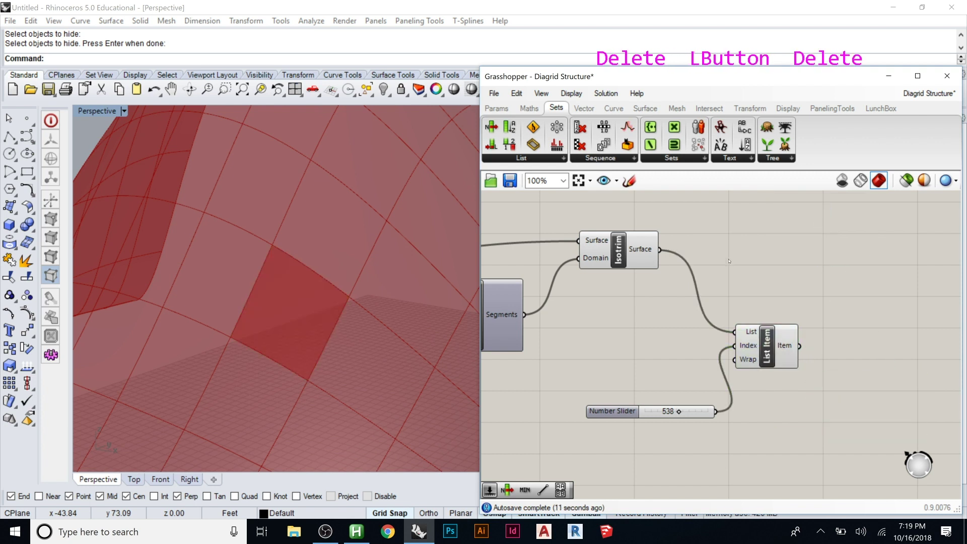
# Add a Deconstruct Brep component beside List Item and connect List Item's Item output to its Brep input.
pyautogui.scroll(-1, 603, 276)
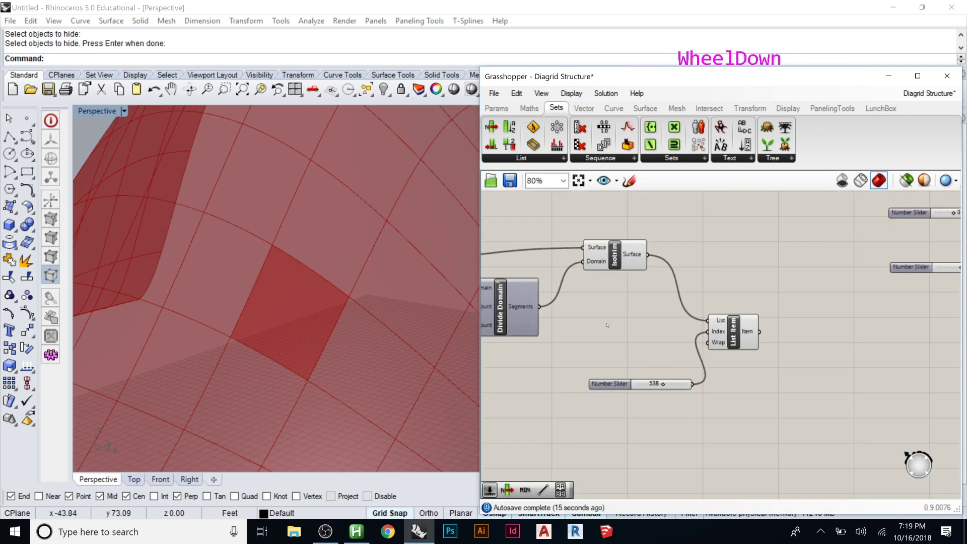
pyautogui.scroll(-4, 607, 325)
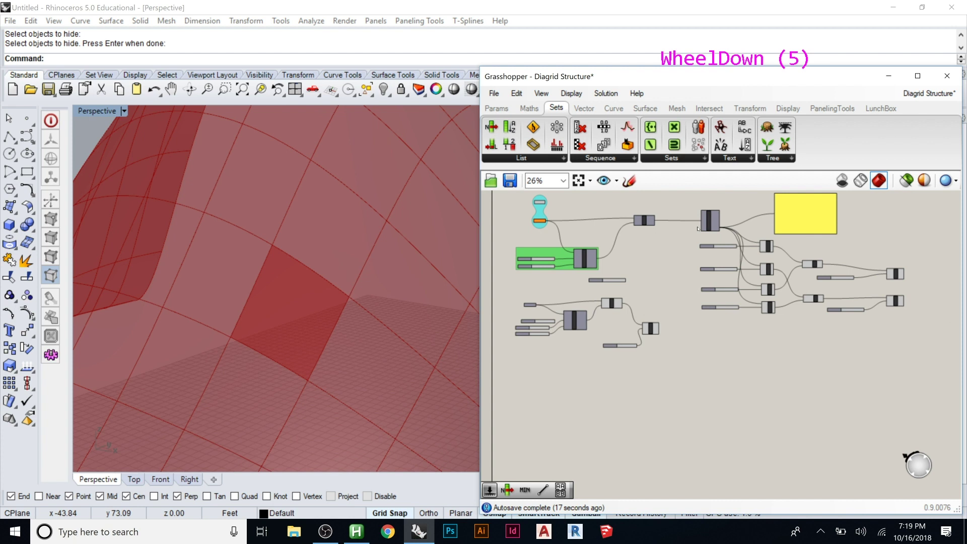
pyautogui.scroll(8, 697, 229)
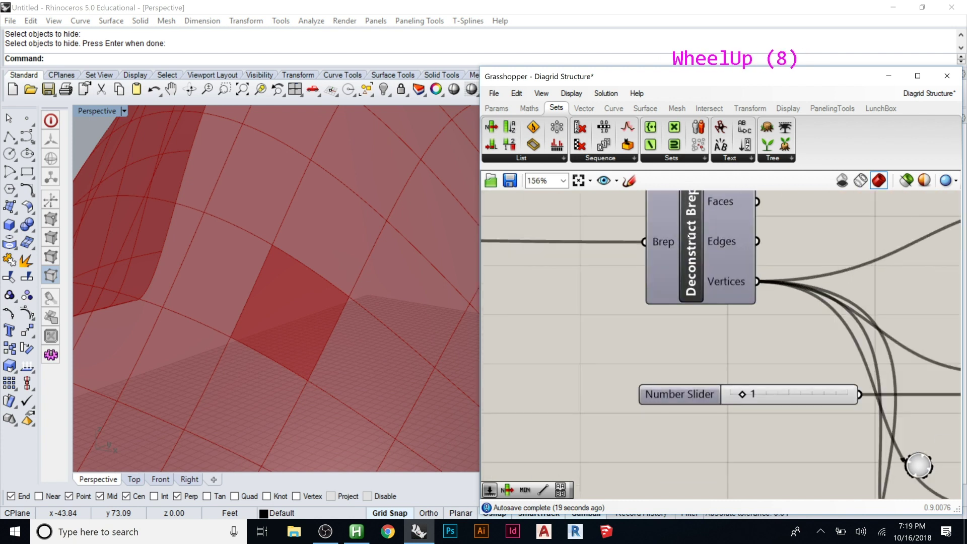
pyautogui.scroll(-6, 714, 233)
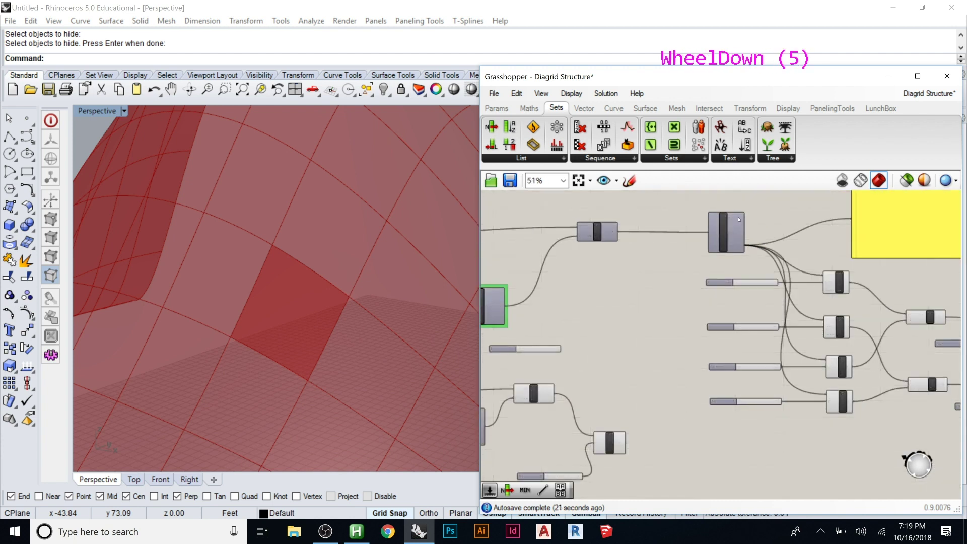
pyautogui.scroll(6, 637, 337)
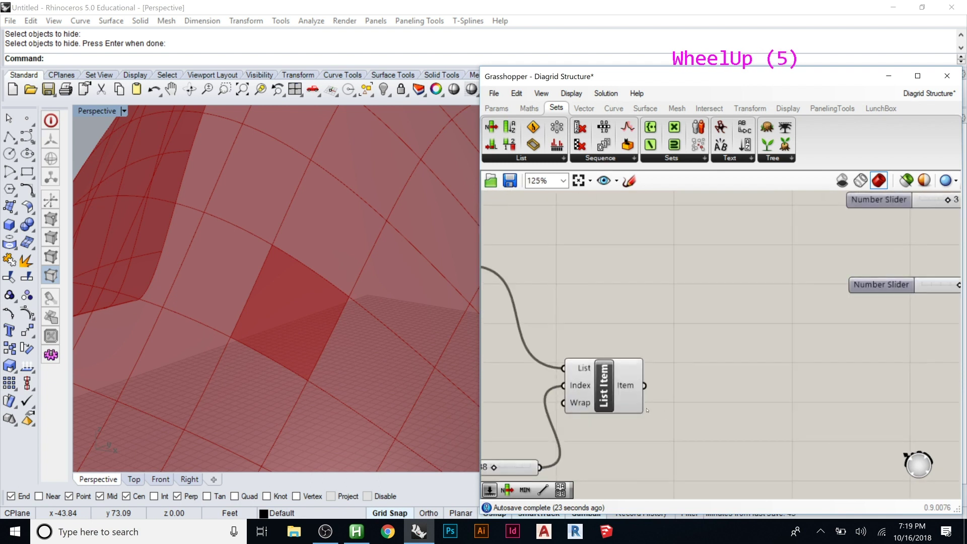
pyautogui.doubleClick(720, 377)
pyautogui.write('de')
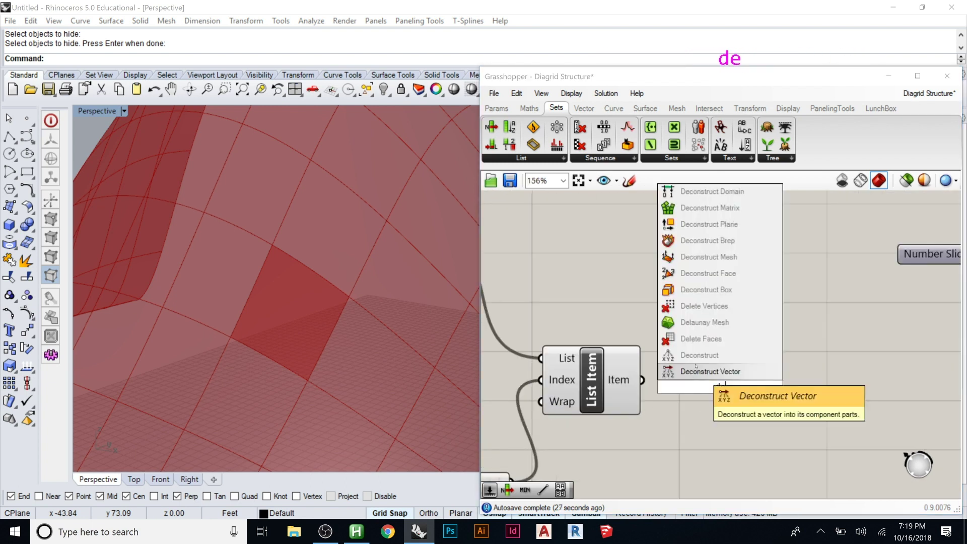
pyautogui.click(688, 243)
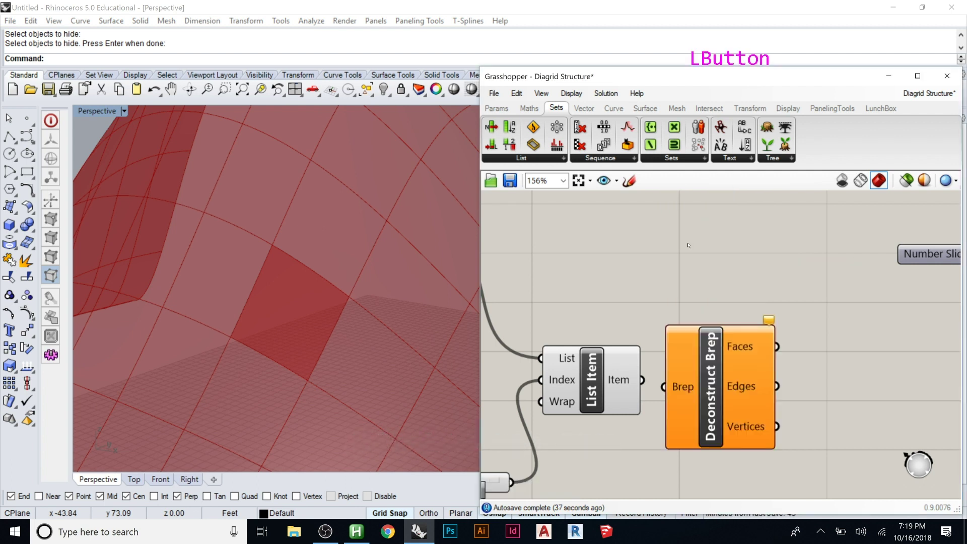
pyautogui.moveTo(697, 353); pyautogui.dragTo(714, 367)
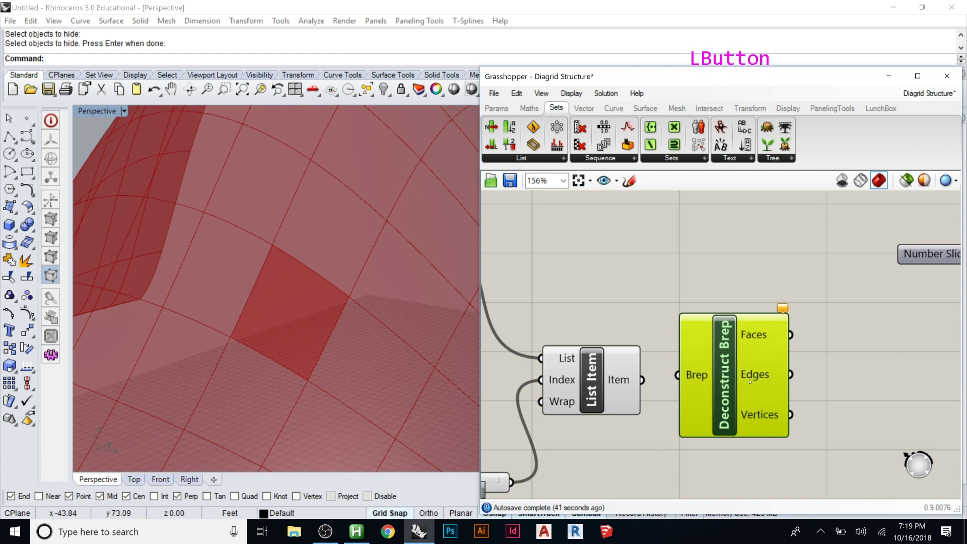
pyautogui.moveTo(720, 380); pyautogui.dragTo(729, 387)
pyautogui.moveTo(643, 380); pyautogui.dragTo(732, 379)
# Select List Item and Deconstruct Brep in turn to compare their highlighted geometry on the surface panel.
pyautogui.click(670, 298)
pyautogui.click(593, 379)
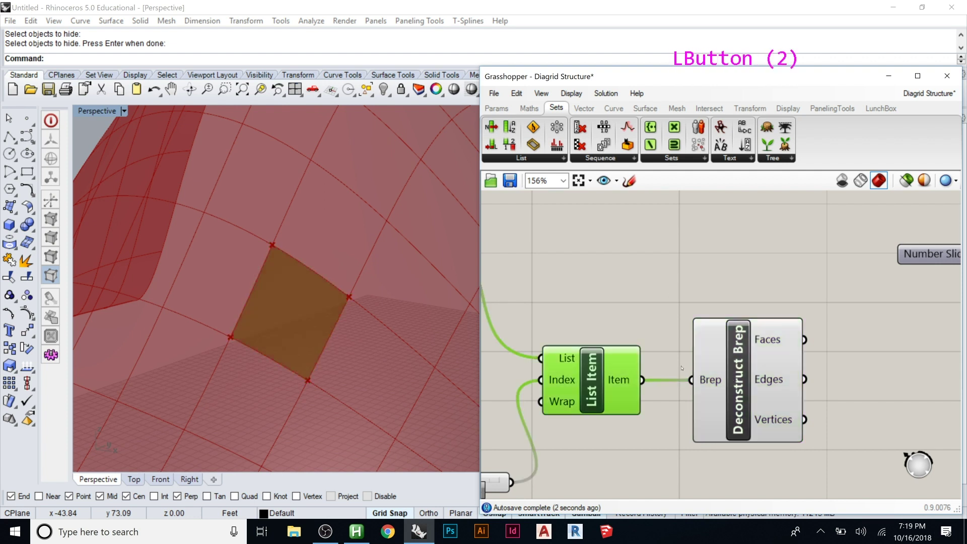
pyautogui.click(789, 358)
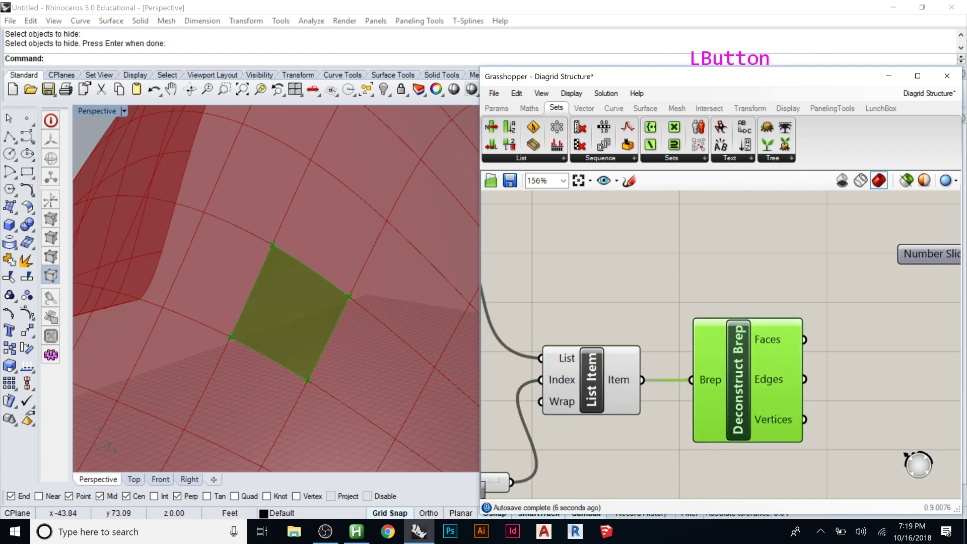
pyautogui.moveTo(774, 420)
pyautogui.moveTo(760, 372); pyautogui.dragTo(766, 372)
pyautogui.click(669, 290)
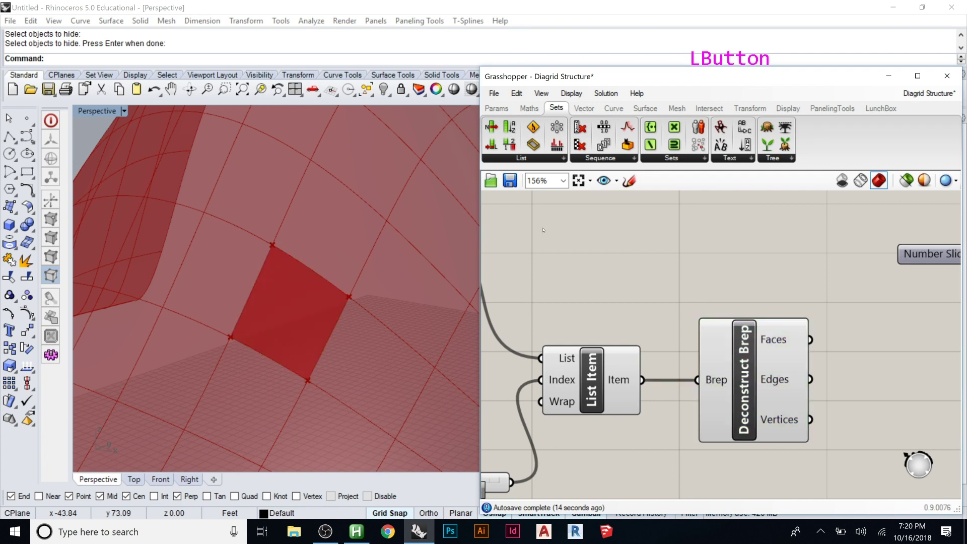
pyautogui.scroll(-1, 543, 230)
pyautogui.click(581, 344)
pyautogui.click(580, 343)
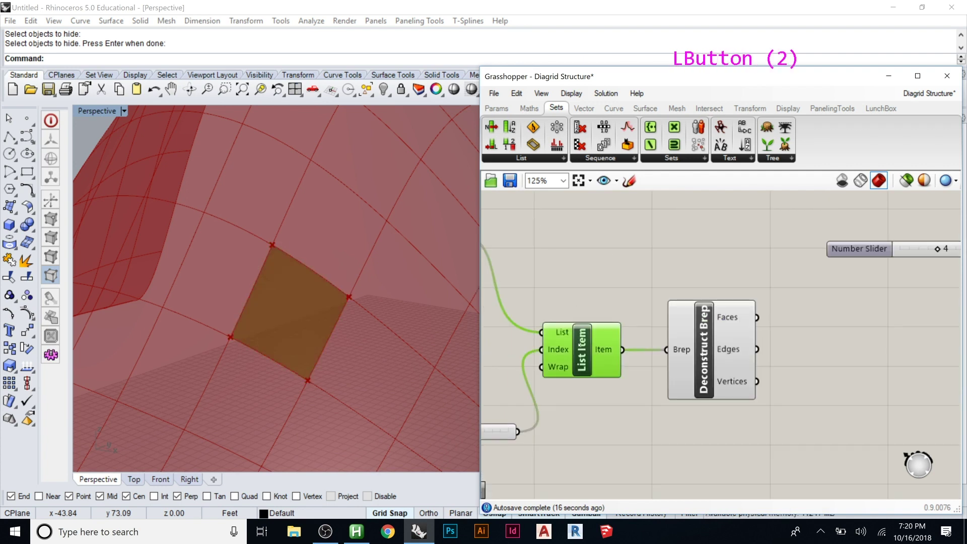
pyautogui.click(726, 346)
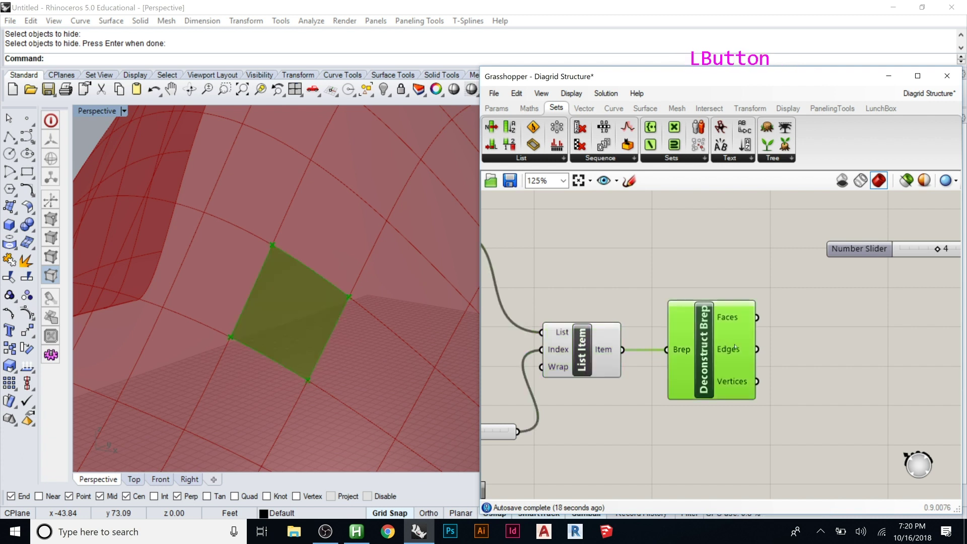
# Add a second List Item component and place it beyond Deconstruct Brep's outputs.
pyautogui.doubleClick(810, 336)
pyautogui.write('listitem')
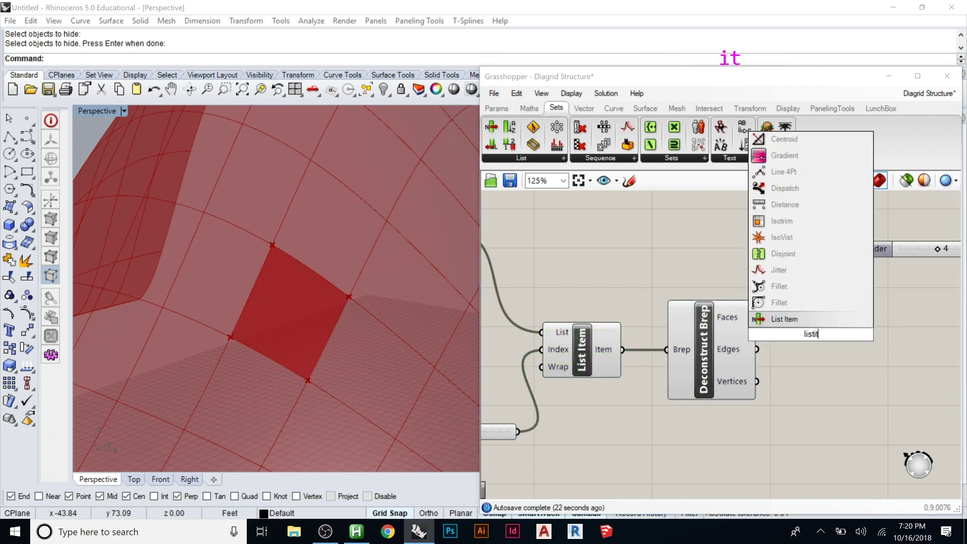
pyautogui.press('Return')
pyautogui.moveTo(809, 343); pyautogui.dragTo(858, 393)
# Add an integer Number Slider below Deconstruct Brep and set it to 3.
pyautogui.doubleClick(737, 422)
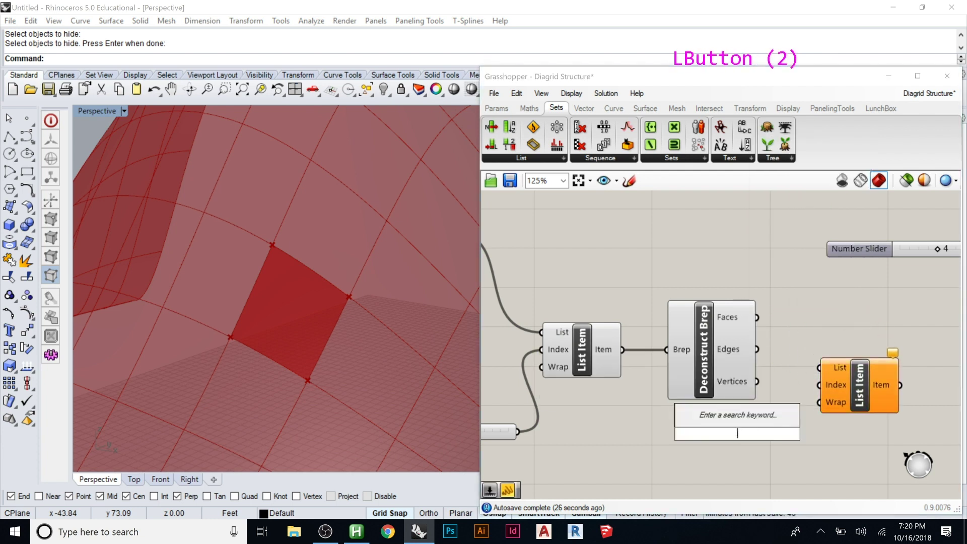
pyautogui.write('5')
pyautogui.press('Return')
pyautogui.moveTo(710, 438); pyautogui.dragTo(678, 461)
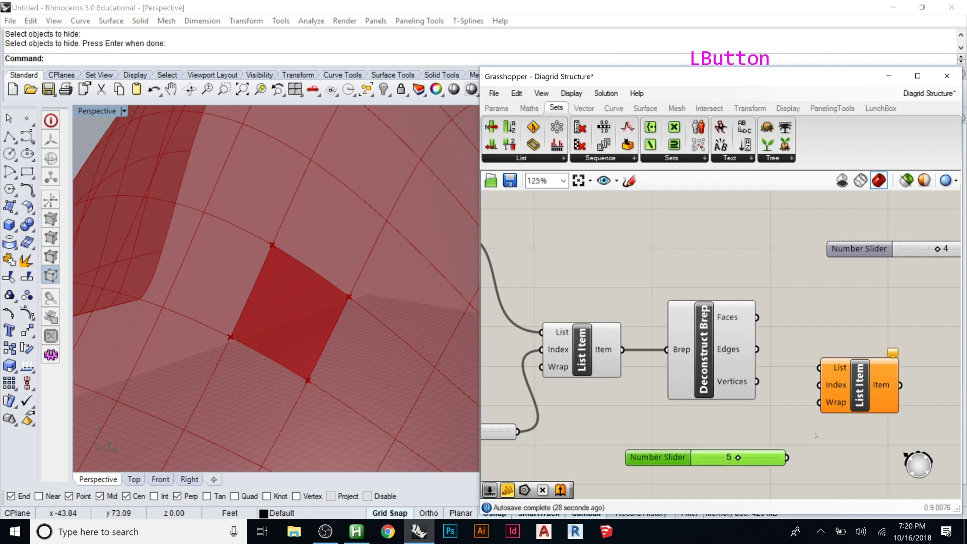
pyautogui.moveTo(738, 457); pyautogui.dragTo(723, 458)
# Connect Deconstruct Brep's Edges output to the second List Item's List input and the new slider to its Index input.
pyautogui.moveTo(758, 349); pyautogui.dragTo(869, 381)
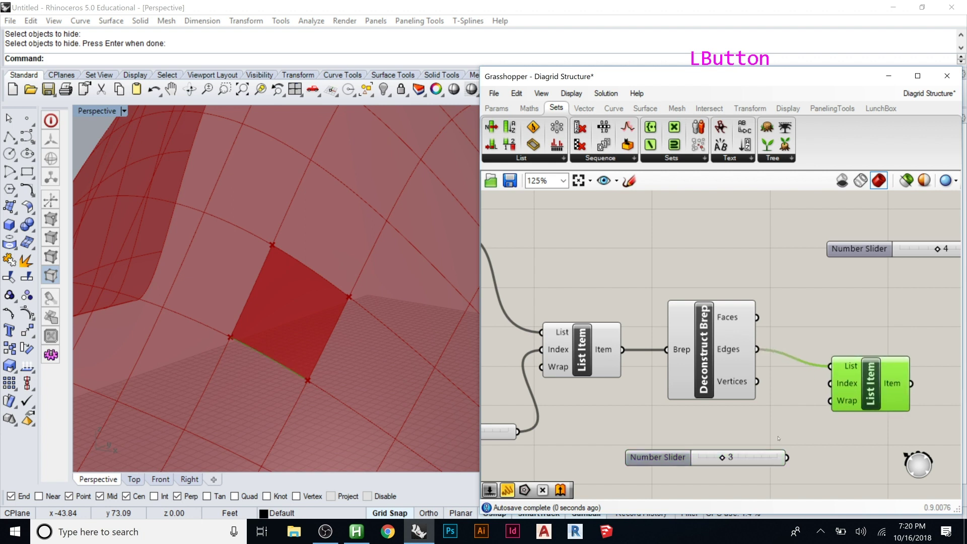
pyautogui.moveTo(786, 457); pyautogui.dragTo(813, 390)
pyautogui.moveTo(870, 380); pyautogui.dragTo(876, 372)
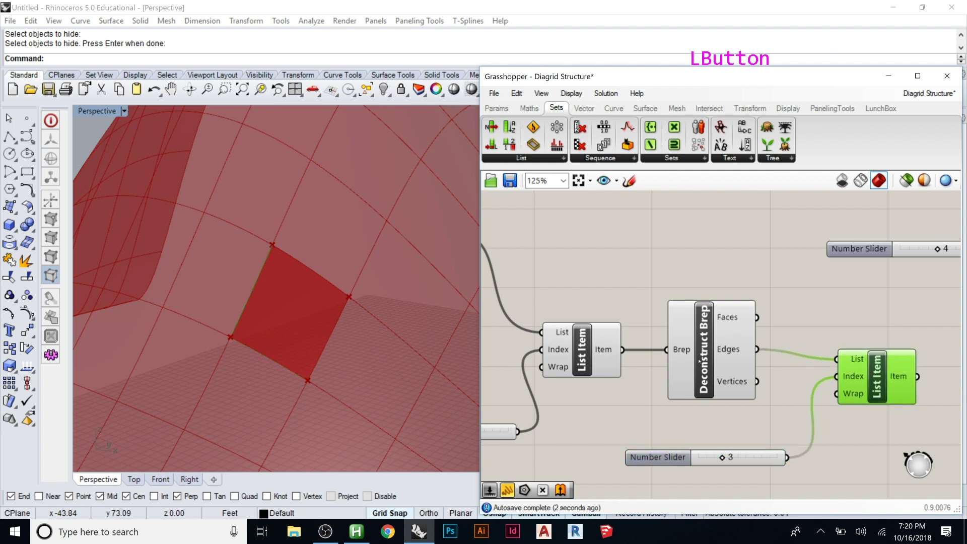
# Turn off the preview of the first List Item component.
pyautogui.click(713, 356)
pyautogui.click(603, 354)
pyautogui.rightClick(594, 353)
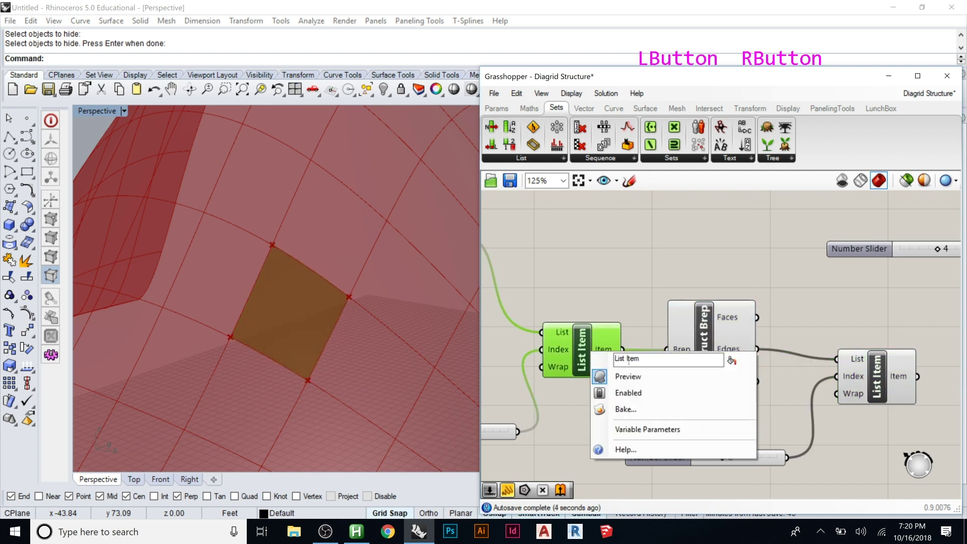
pyautogui.click(633, 378)
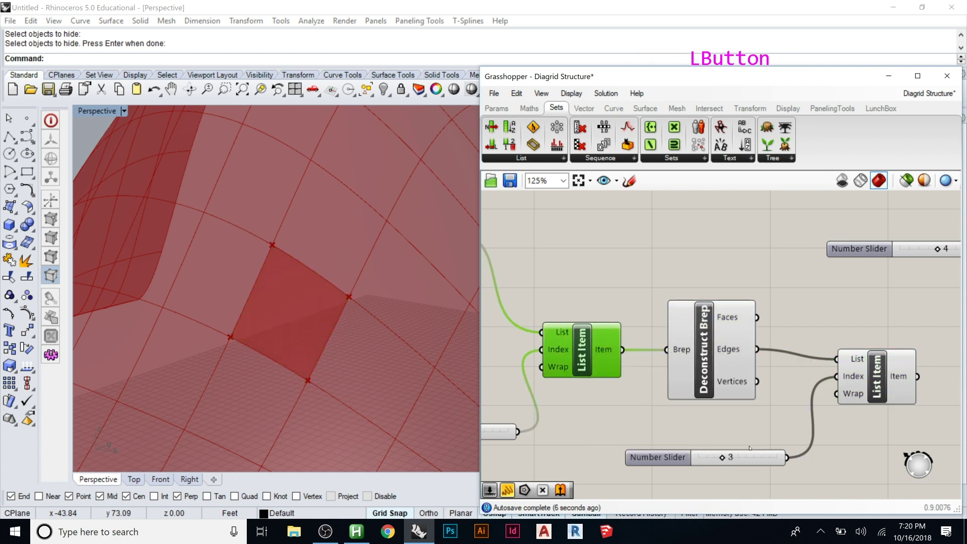
# Select the second List Item, set its index slider to 2 and view the highlighted panel edge up close.
pyautogui.moveTo(722, 457)
pyautogui.mouseDown()
pyautogui.moveTo(730, 457)
pyautogui.moveTo(722, 457)
pyautogui.mouseUp()
pyautogui.click(854, 396)
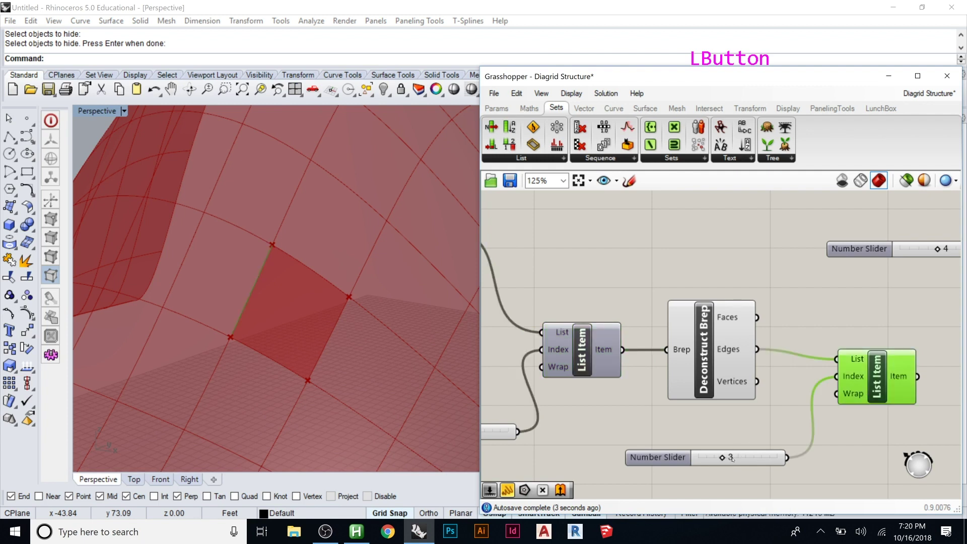
pyautogui.moveTo(723, 458); pyautogui.dragTo(714, 457)
pyautogui.scroll(10, 290, 338)
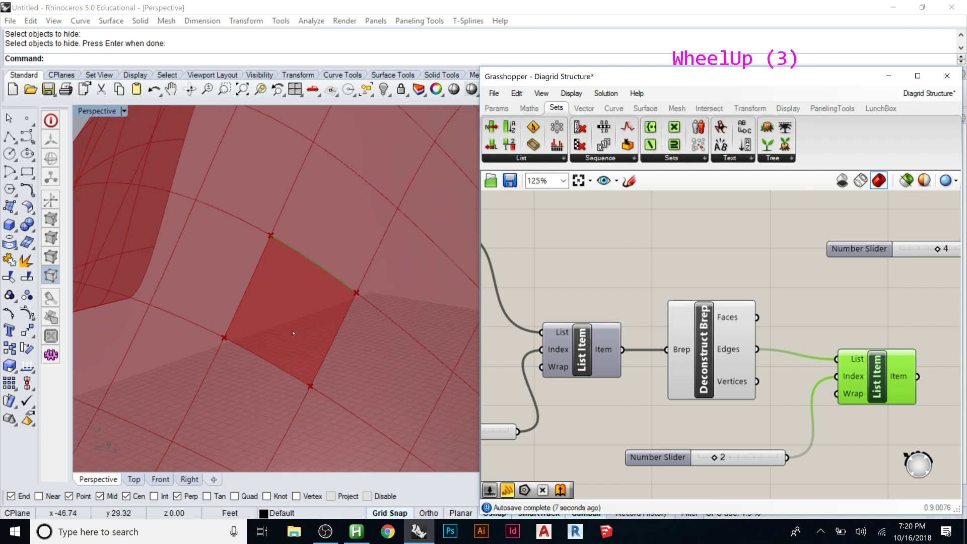
pyautogui.scroll(20, 290, 338)
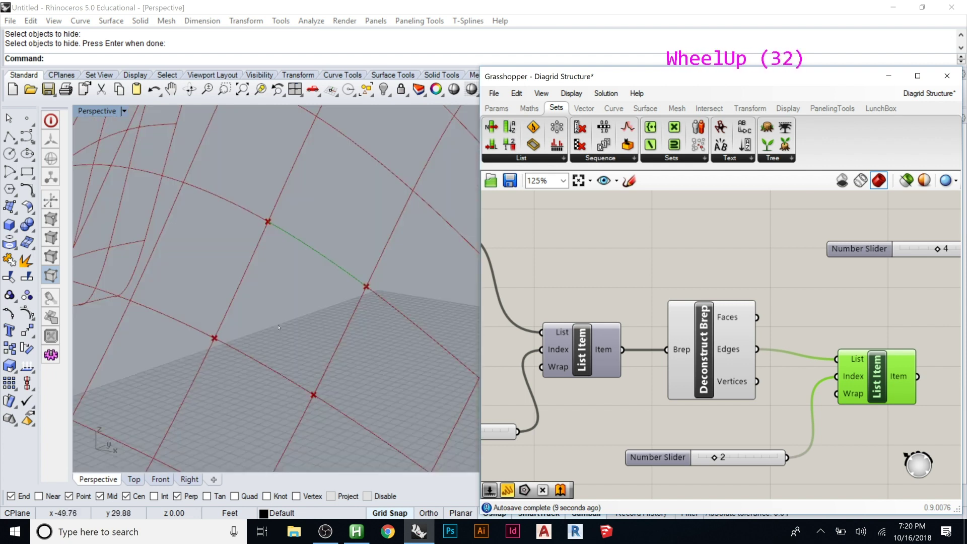
pyautogui.scroll(-1, 278, 328)
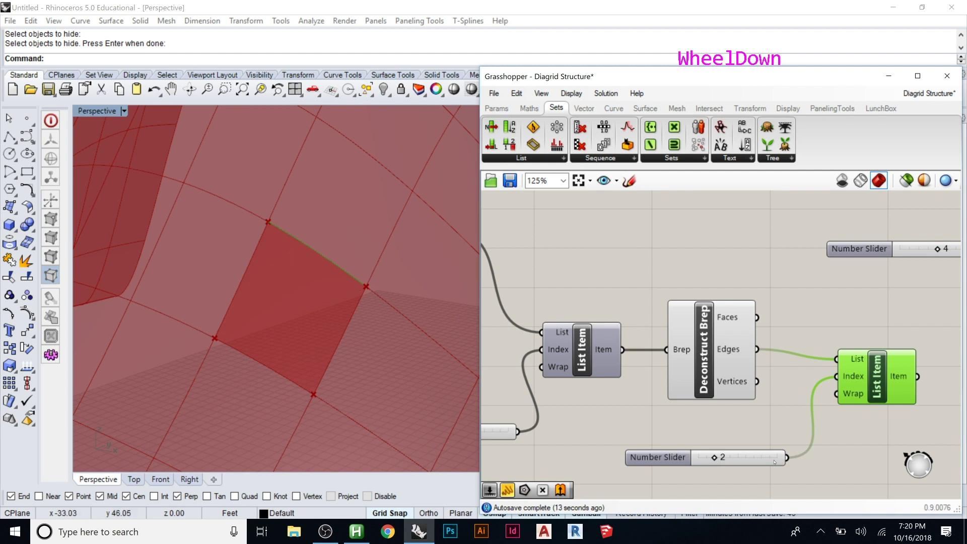
pyautogui.moveTo(714, 457)
pyautogui.mouseDown()
pyautogui.moveTo(705, 457)
pyautogui.moveTo(714, 457)
pyautogui.mouseUp()
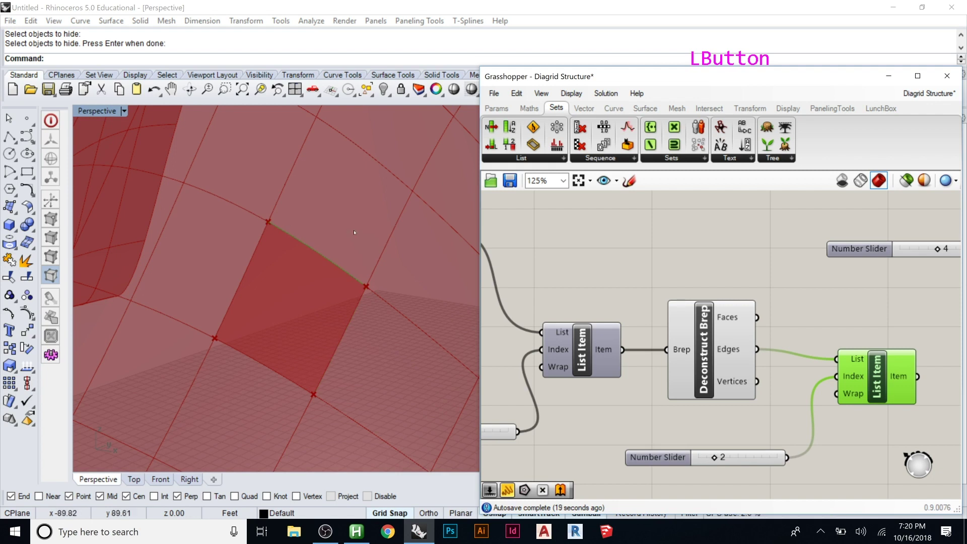
# Replace the second List Item's Edges input with Deconstruct Brep's Vertices output and set the index slider to 7.
pyautogui.keyDown('shift'); pyautogui.moveTo(836, 359); pyautogui.dragTo(758, 381); pyautogui.keyUp('shift')
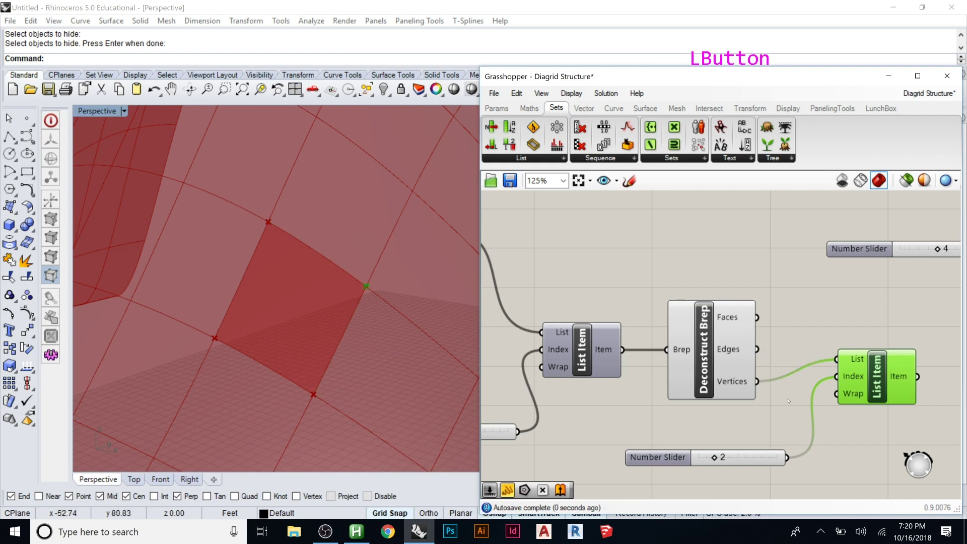
pyautogui.moveTo(714, 457); pyautogui.dragTo(759, 454)
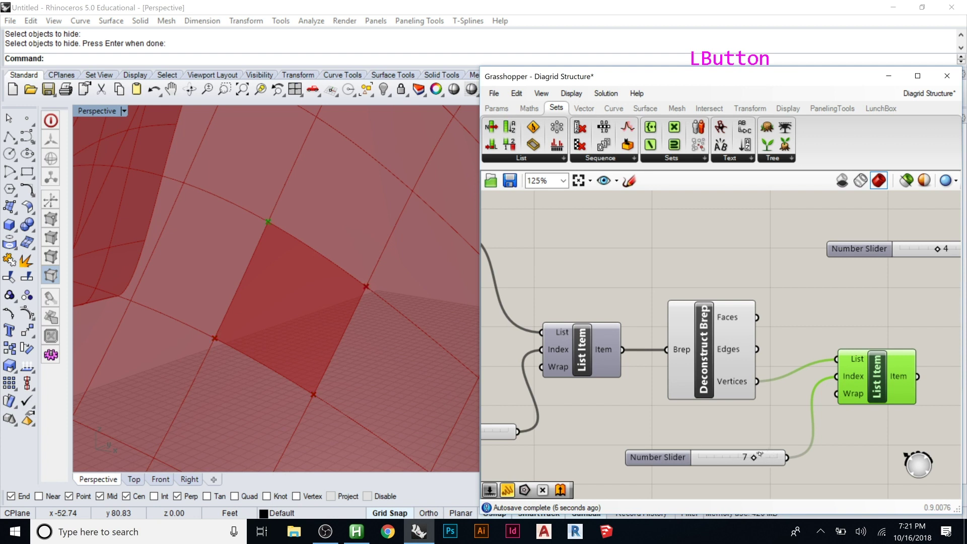
# Set the second List Item's Wrap input to False.
pyautogui.rightClick(851, 393)
pyautogui.moveTo(860, 418)
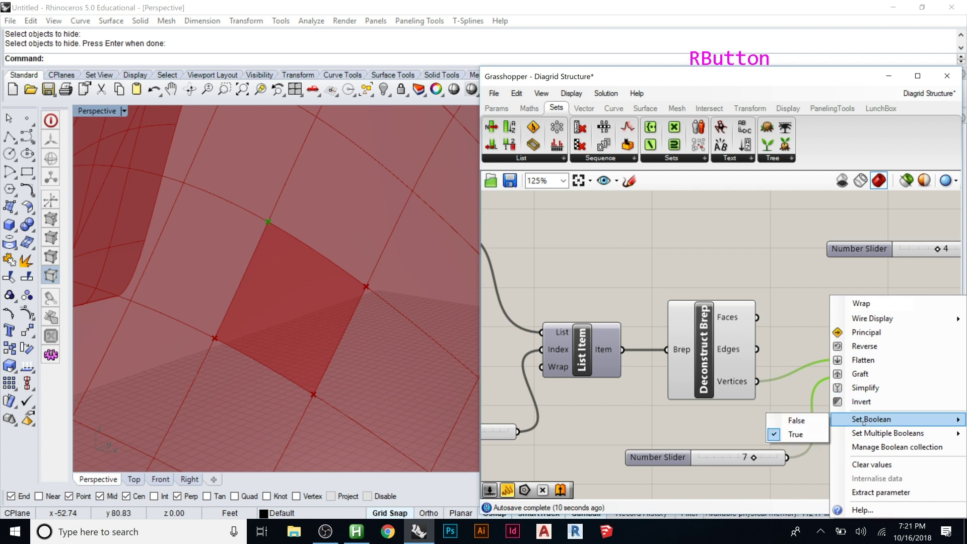
pyautogui.click(798, 420)
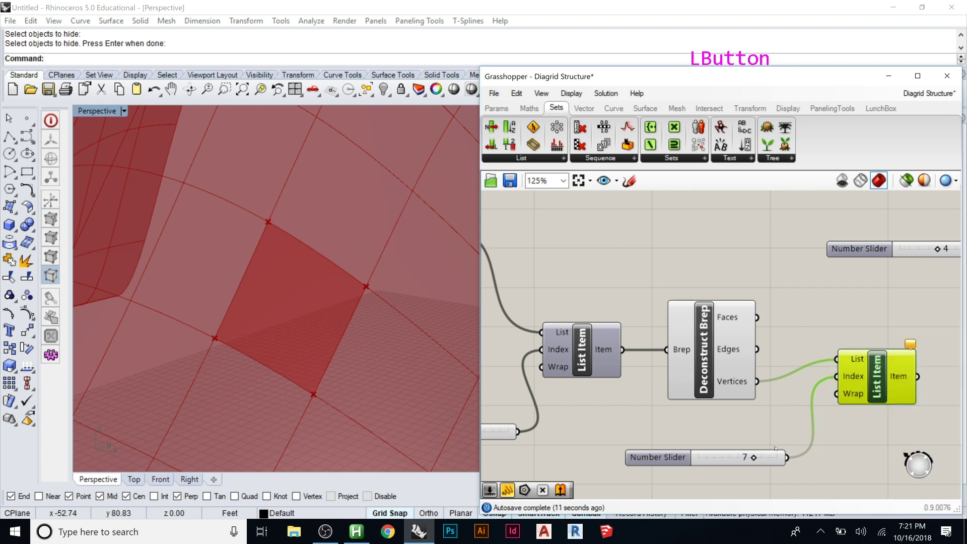
# Try index values 1 and 3 on the vertex List Item's slider and check which panel corner is picked.
pyautogui.click(831, 428)
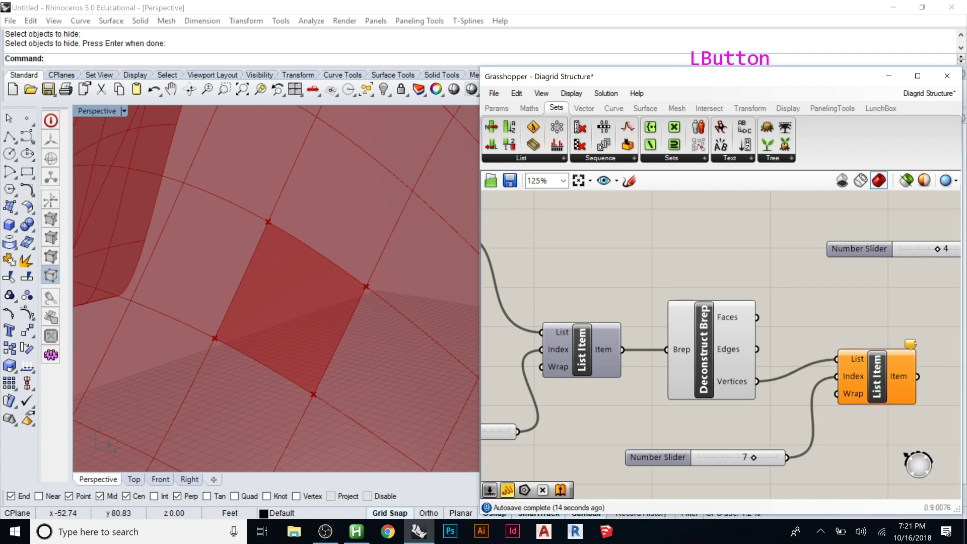
pyautogui.moveTo(914, 344)
pyautogui.moveTo(753, 458); pyautogui.dragTo(707, 457)
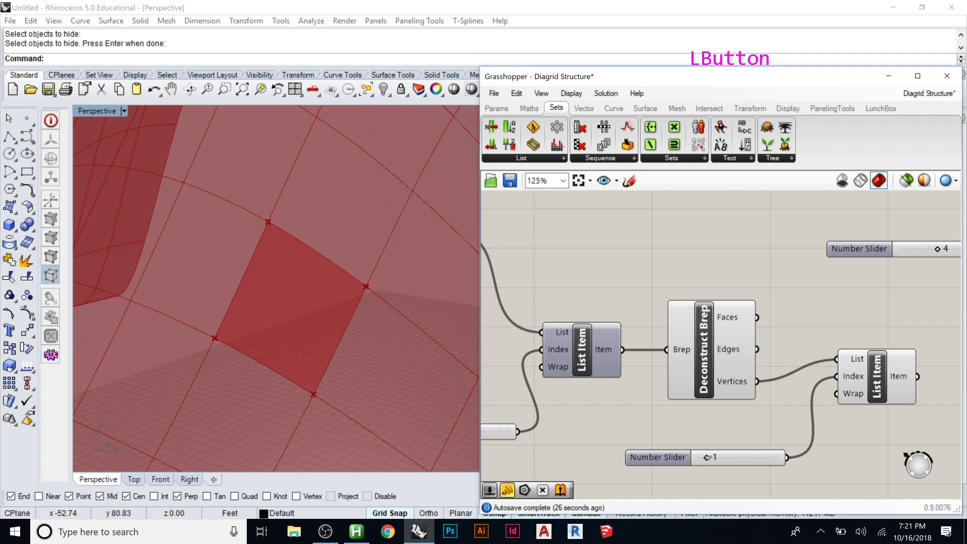
pyautogui.click(877, 382)
pyautogui.moveTo(706, 457)
pyautogui.mouseDown()
pyautogui.moveTo(728, 457)
pyautogui.moveTo(693, 461)
pyautogui.moveTo(721, 457)
pyautogui.mouseUp()
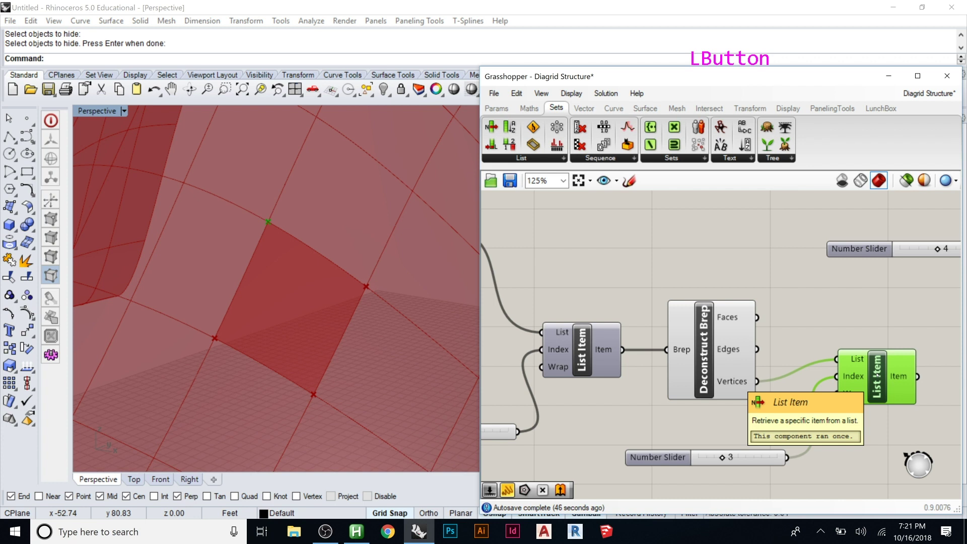
# Shift the vertex List Item and its slider slightly down and add a Line component beside them.
pyautogui.scroll(-2, 769, 373)
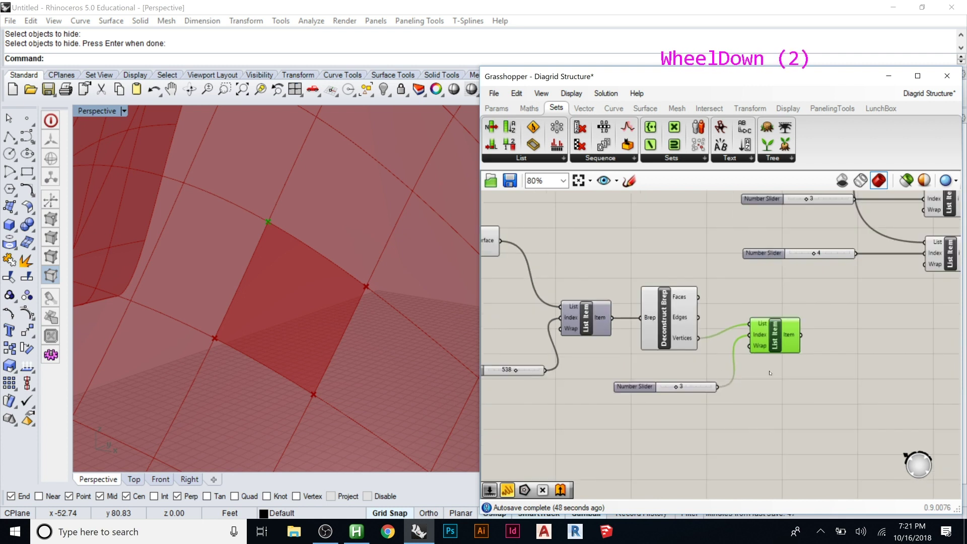
pyautogui.moveTo(837, 335); pyautogui.dragTo(711, 401)
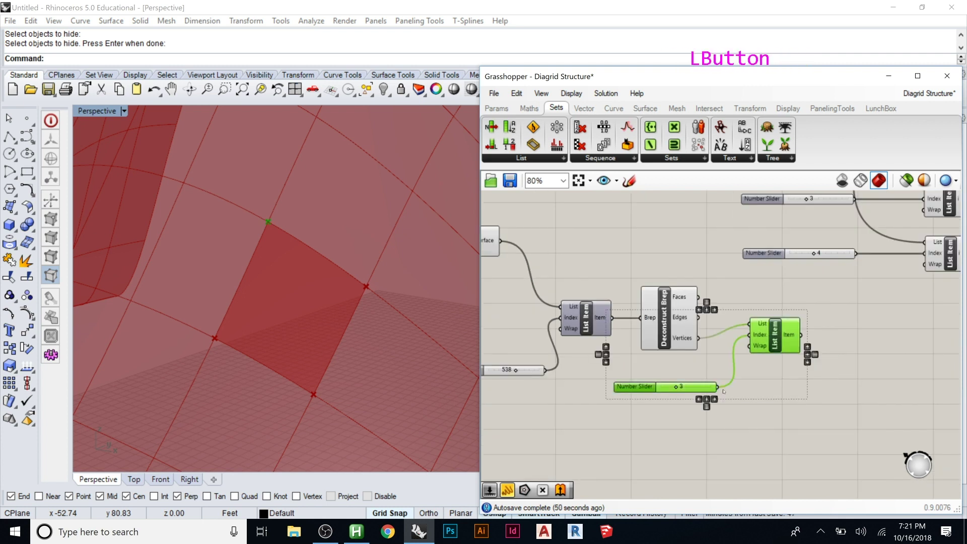
pyautogui.moveTo(780, 344); pyautogui.dragTo(780, 365)
pyautogui.doubleClick(851, 347)
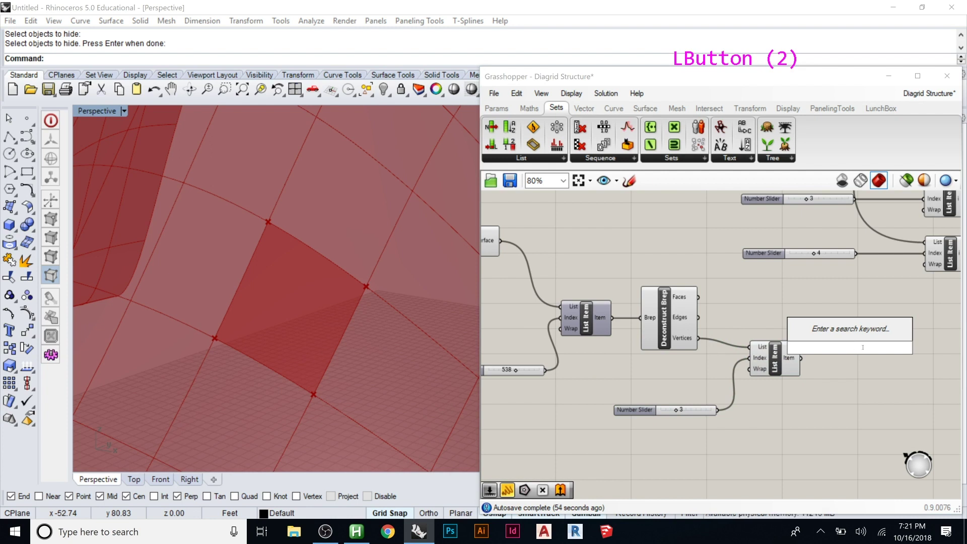
pyautogui.write('line')
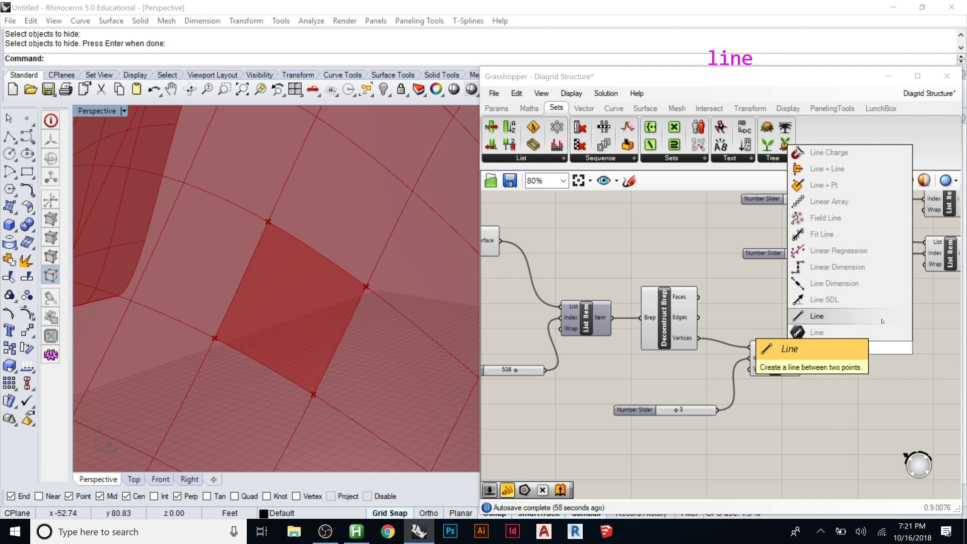
pyautogui.click(882, 320)
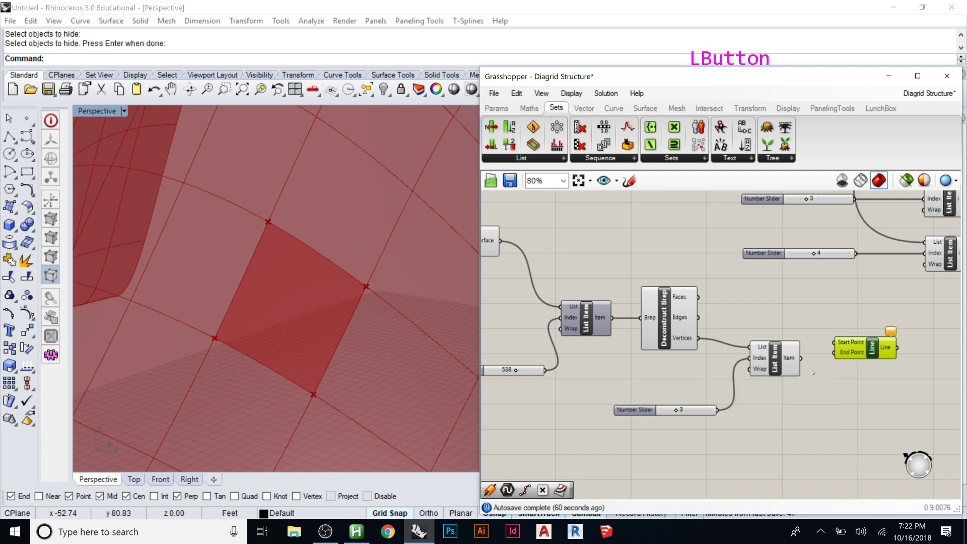
# Set the vertex List Item's index slider to 0 and move it, its slider and the Line component farther from Deconstruct Brep.
pyautogui.click(777, 370)
pyautogui.scroll(3, 770, 370)
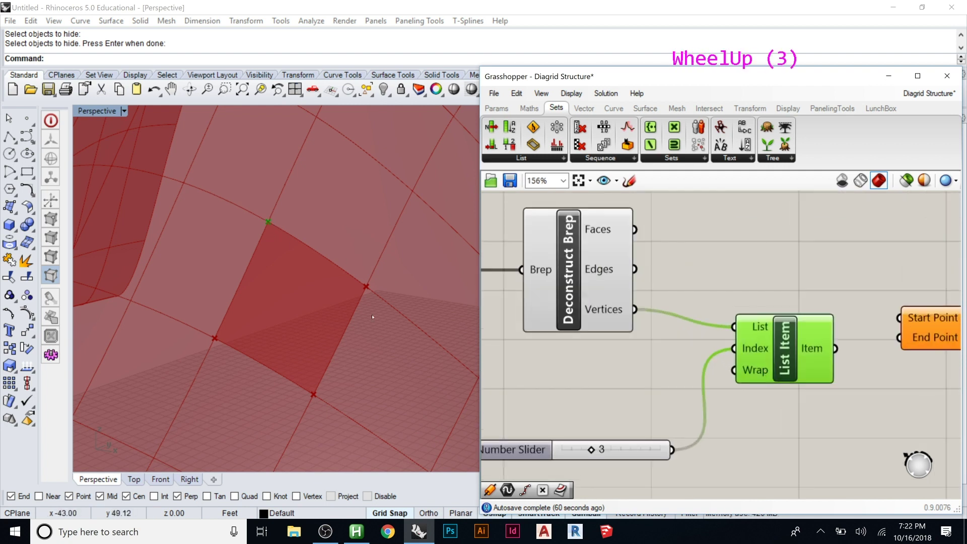
pyautogui.moveTo(591, 450); pyautogui.dragTo(561, 449)
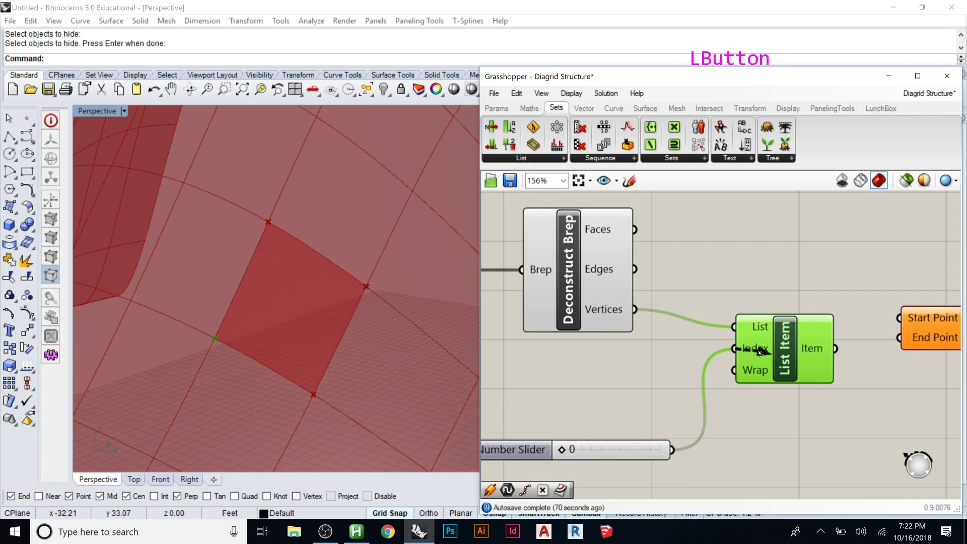
pyautogui.moveTo(774, 350); pyautogui.dragTo(789, 345)
pyautogui.scroll(-3, 592, 352)
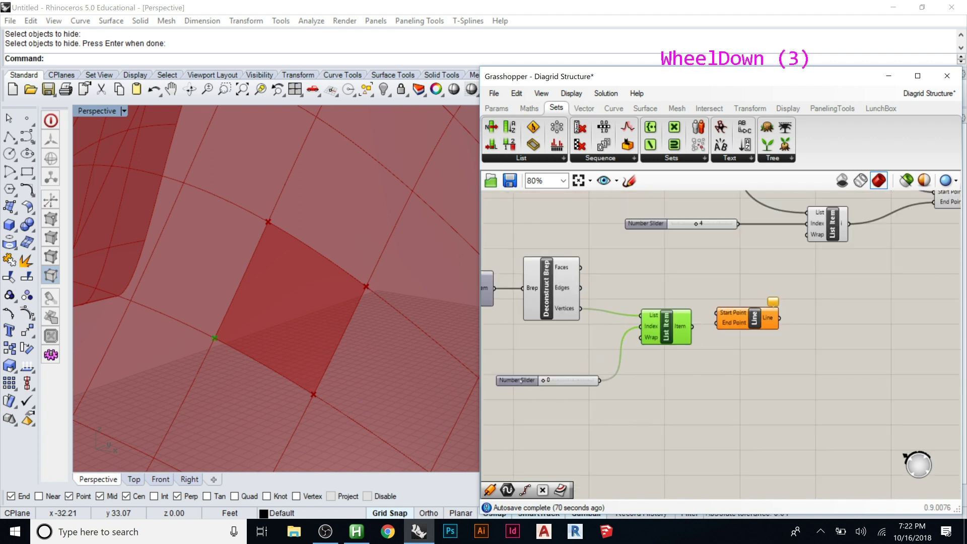
pyautogui.moveTo(814, 312); pyautogui.dragTo(587, 406)
pyautogui.moveTo(523, 381); pyautogui.dragTo(655, 347)
pyautogui.click(667, 439)
# Duplicate the vertex List Item with its index slider three times and stack the copies below the original.
pyautogui.moveTo(790, 328); pyautogui.dragTo(627, 359)
pyautogui.hotkey('ctrl', 'c')
pyautogui.hotkey('ctrl', 'v')
pyautogui.moveTo(776, 336); pyautogui.dragTo(775, 381)
pyautogui.hotkey('ctrl', 'v')
pyautogui.moveTo(778, 323); pyautogui.dragTo(780, 497)
pyautogui.hotkey('ctrl', 'v')
pyautogui.scroll(-2, 691, 288)
pyautogui.scroll(5, 725, 443)
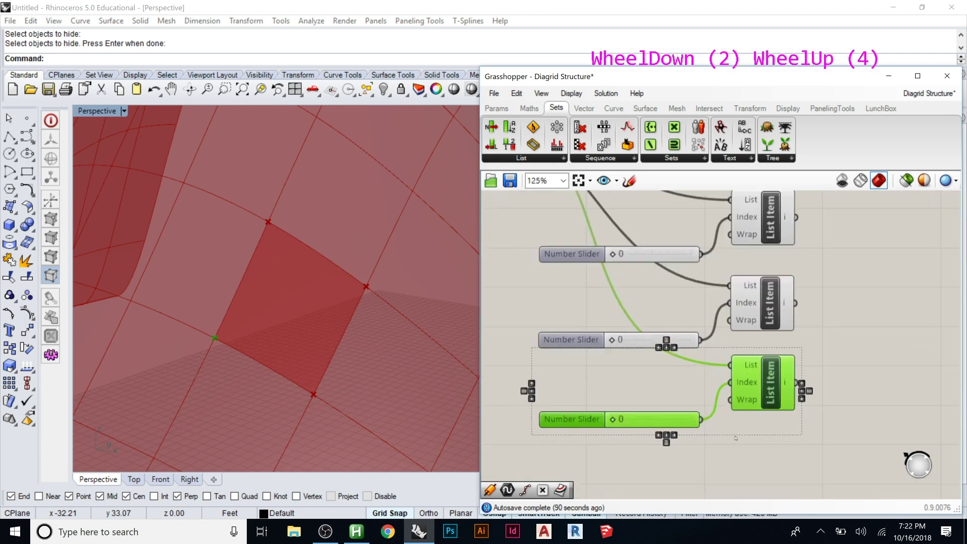
pyautogui.scroll(-1, 739, 456)
pyautogui.scroll(-1, 710, 416)
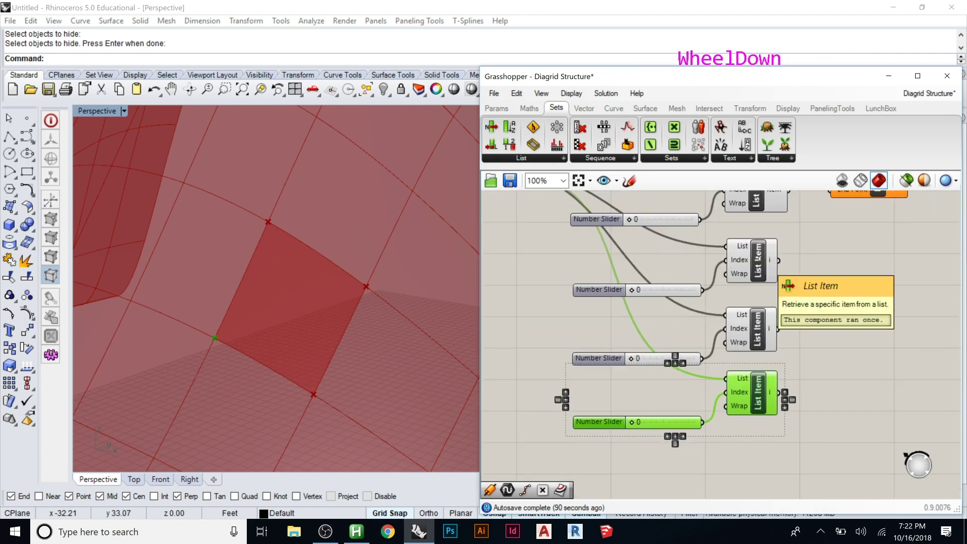
# Set the three copied index sliders to 1, 2 and 3 and check the panel corner each List Item picks.
pyautogui.click(760, 259)
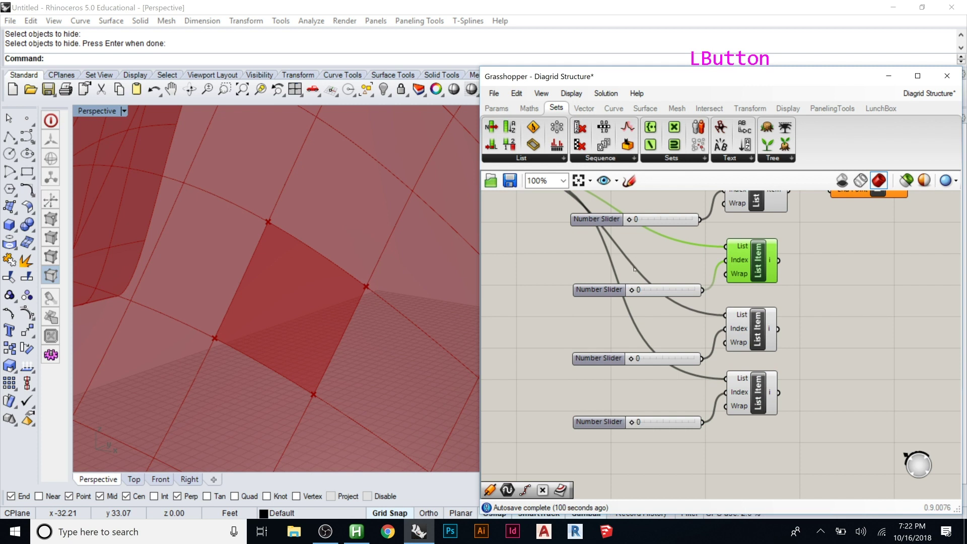
pyautogui.moveTo(633, 291); pyautogui.dragTo(638, 290)
pyautogui.moveTo(631, 359); pyautogui.dragTo(642, 359)
pyautogui.moveTo(631, 422); pyautogui.dragTo(650, 423)
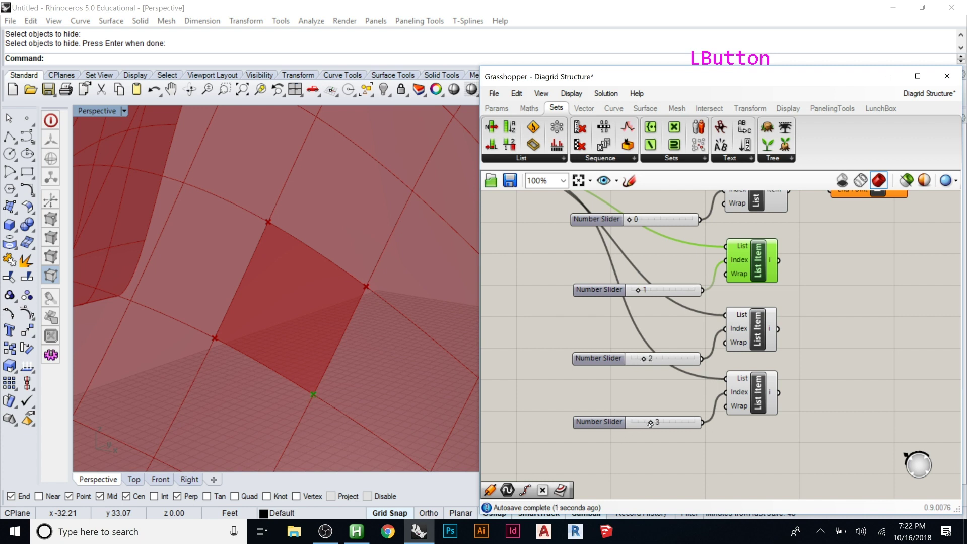
pyautogui.click(753, 392)
pyautogui.click(762, 341)
pyautogui.click(757, 270)
pyautogui.click(755, 202)
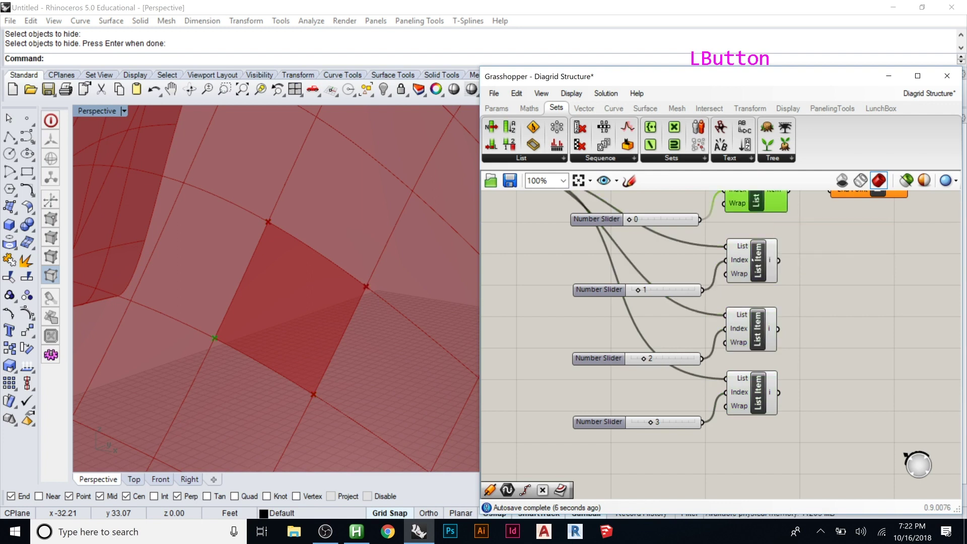
# Move the panel-selecting List Item and its 538 index slider farther away from Deconstruct Brep.
pyautogui.scroll(-3, 786, 377)
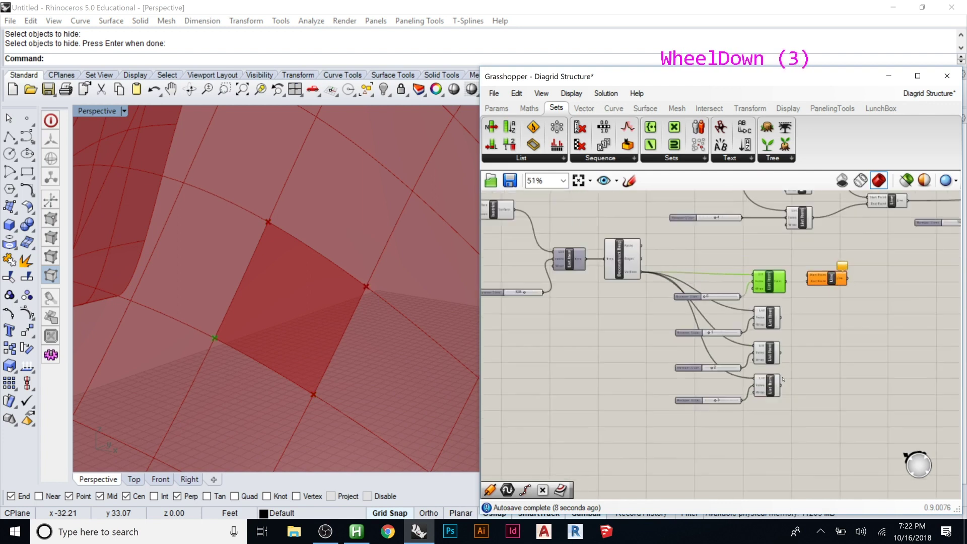
pyautogui.scroll(3, 740, 303)
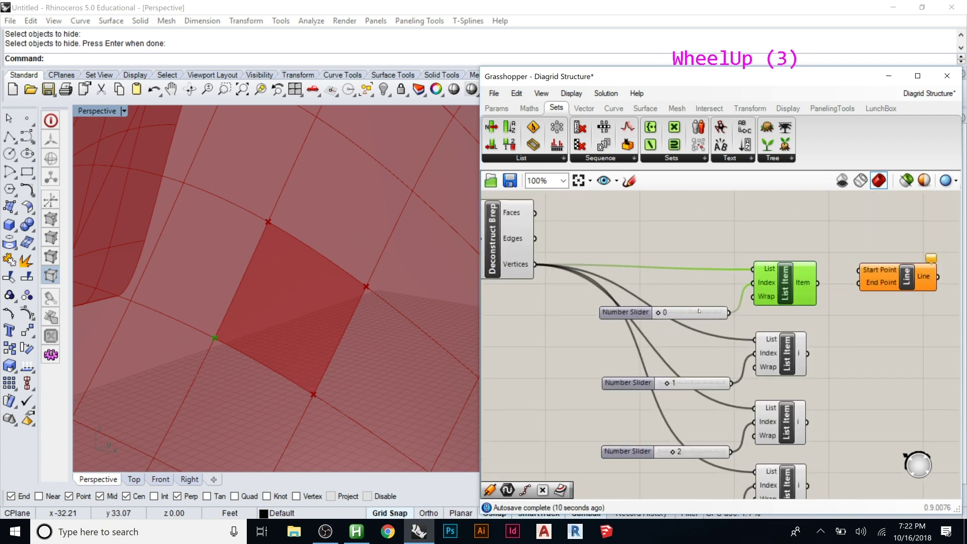
pyautogui.scroll(-2, 673, 297)
pyautogui.scroll(5, 509, 262)
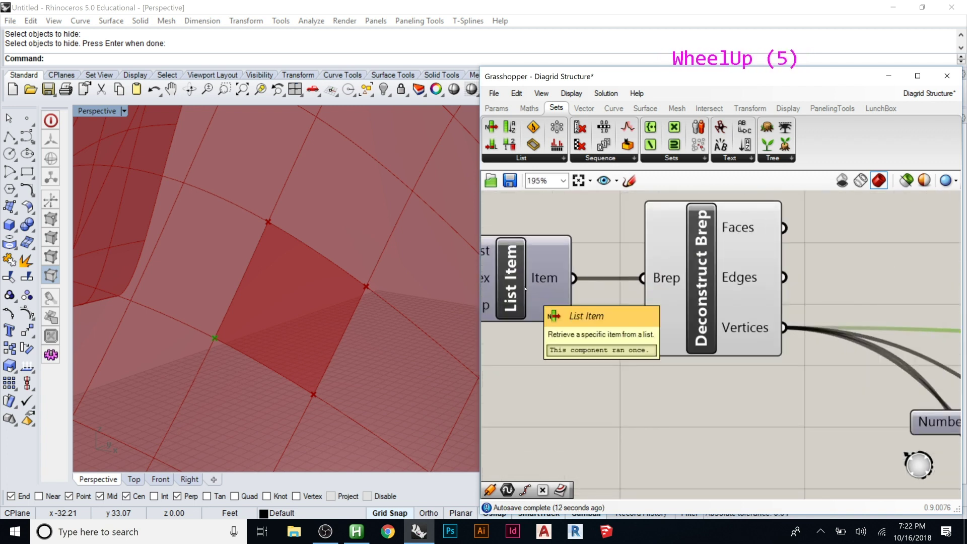
pyautogui.scroll(-5, 748, 255)
pyautogui.scroll(2, 785, 282)
pyautogui.click(727, 297)
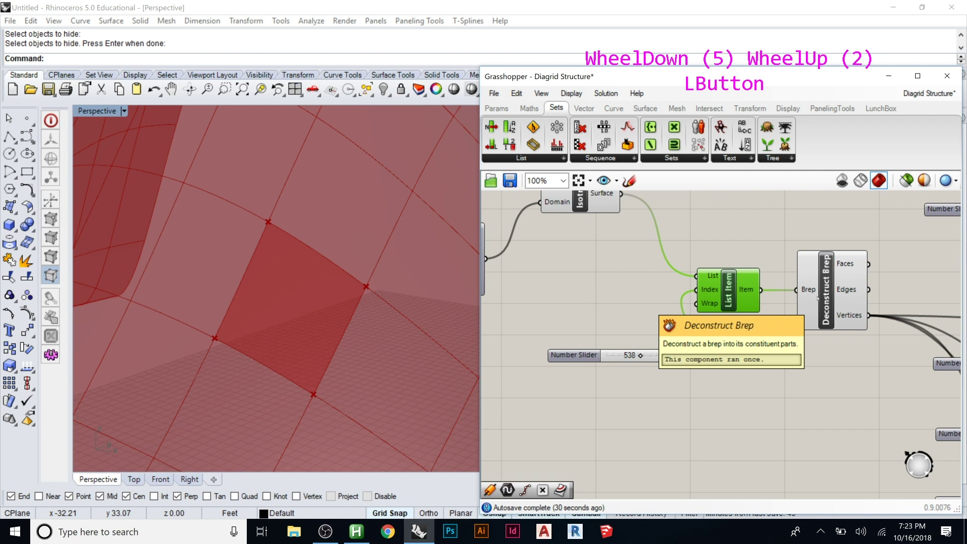
pyautogui.moveTo(743, 263); pyautogui.dragTo(638, 362)
pyautogui.moveTo(716, 298); pyautogui.dragTo(638, 311)
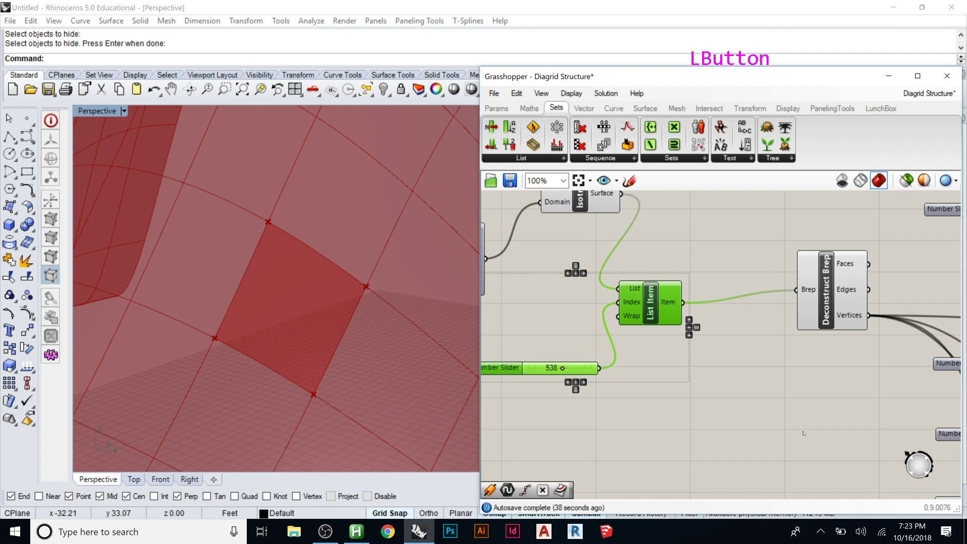
pyautogui.click(777, 410)
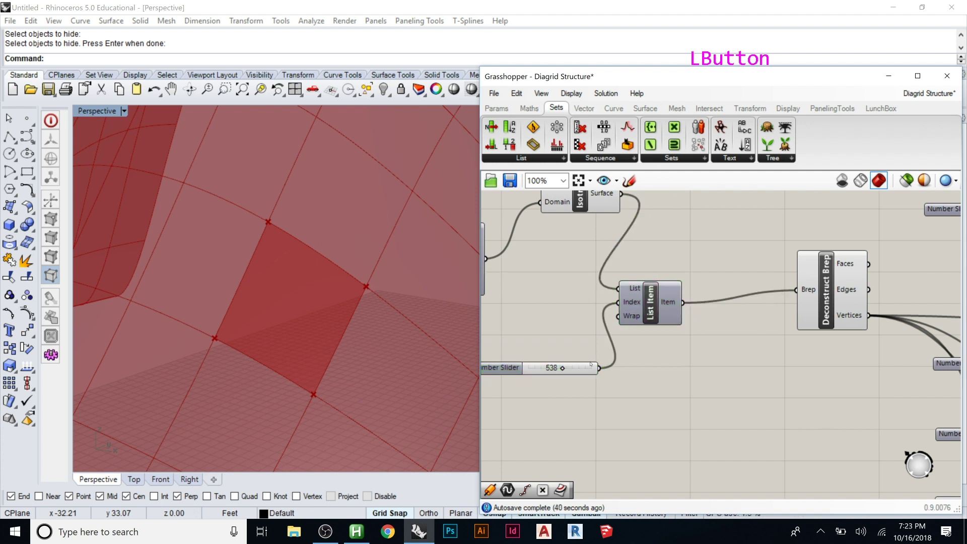
pyautogui.scroll(-3, 550, 301)
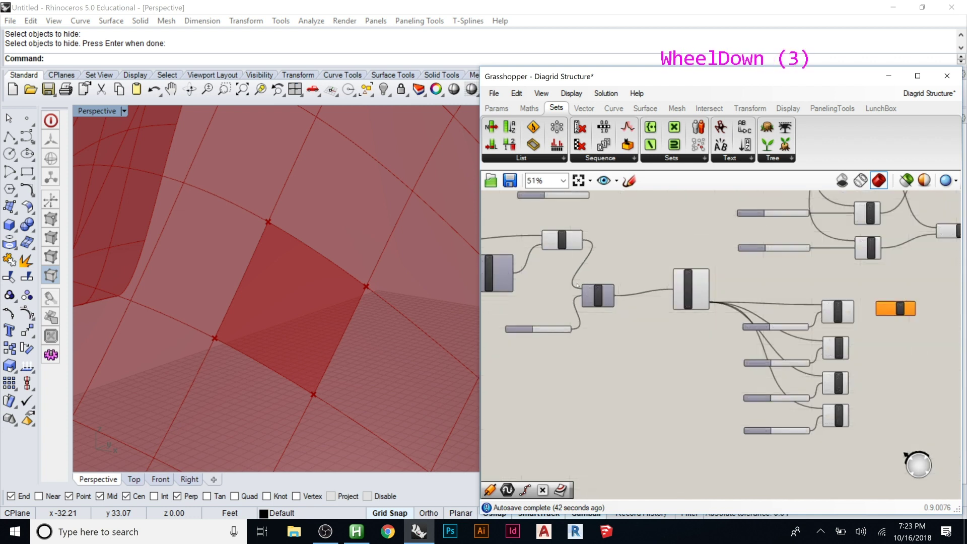
# Reposition the Line component and connect the index-0 List Item's output to its Start Point.
pyautogui.scroll(3, 876, 344)
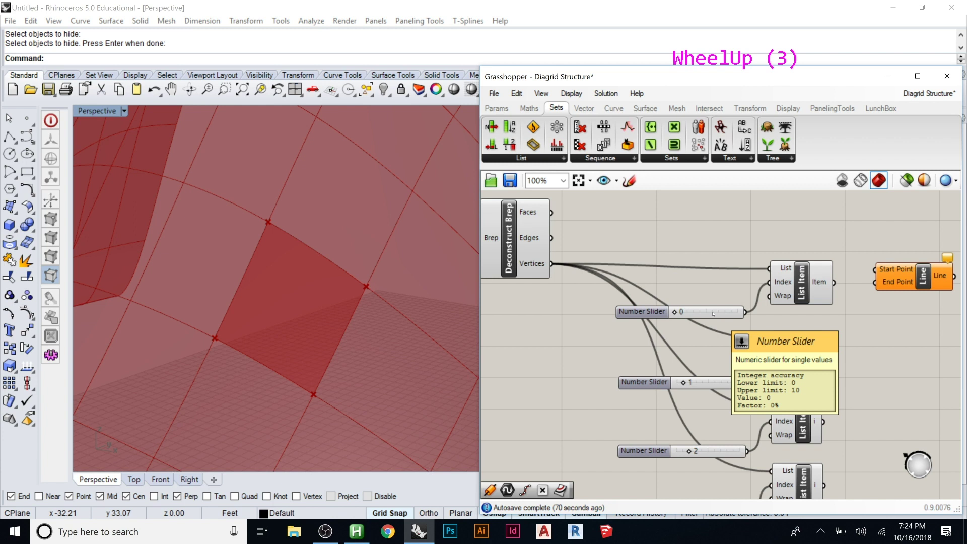
pyautogui.scroll(-2, 641, 254)
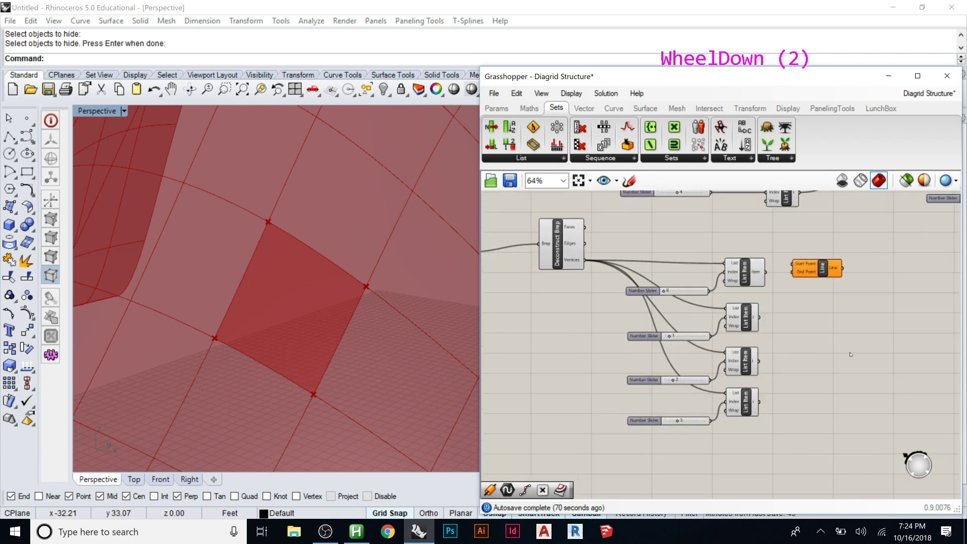
pyautogui.scroll(1, 849, 337)
pyautogui.moveTo(794, 250); pyautogui.dragTo(837, 287)
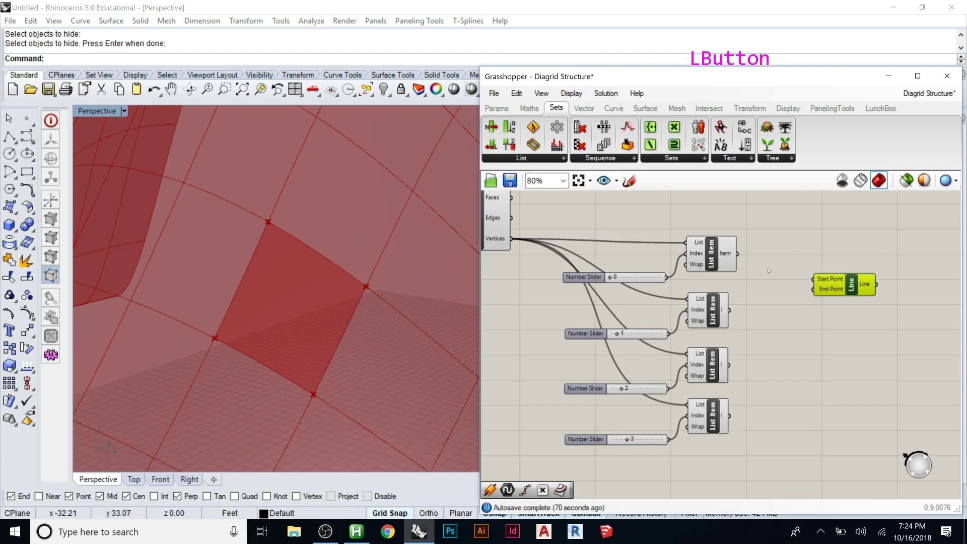
pyautogui.scroll(1, 768, 285)
pyautogui.scroll(1, 768, 285)
pyautogui.scroll(-1, 761, 295)
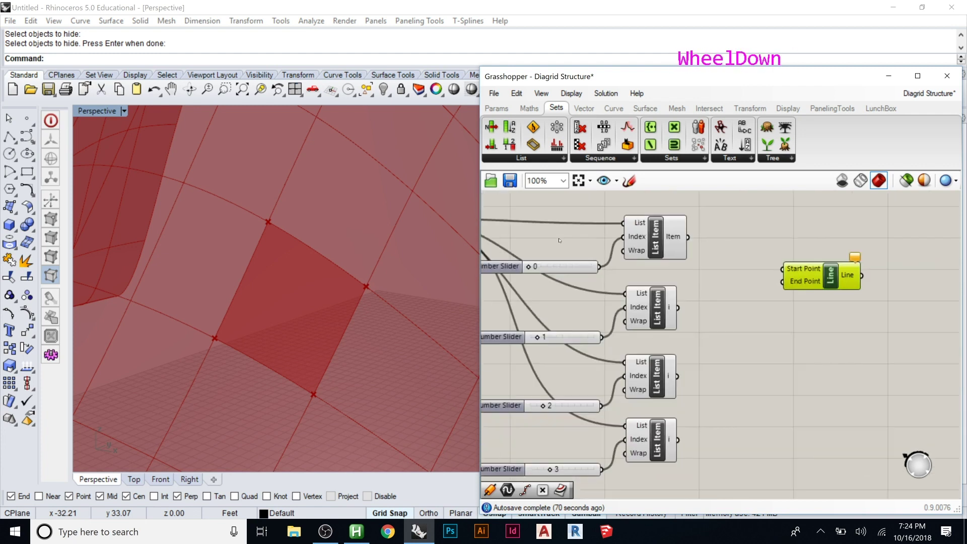
pyautogui.scroll(1, 756, 304)
pyautogui.click(671, 221)
pyautogui.moveTo(671, 221); pyautogui.dragTo(789, 260)
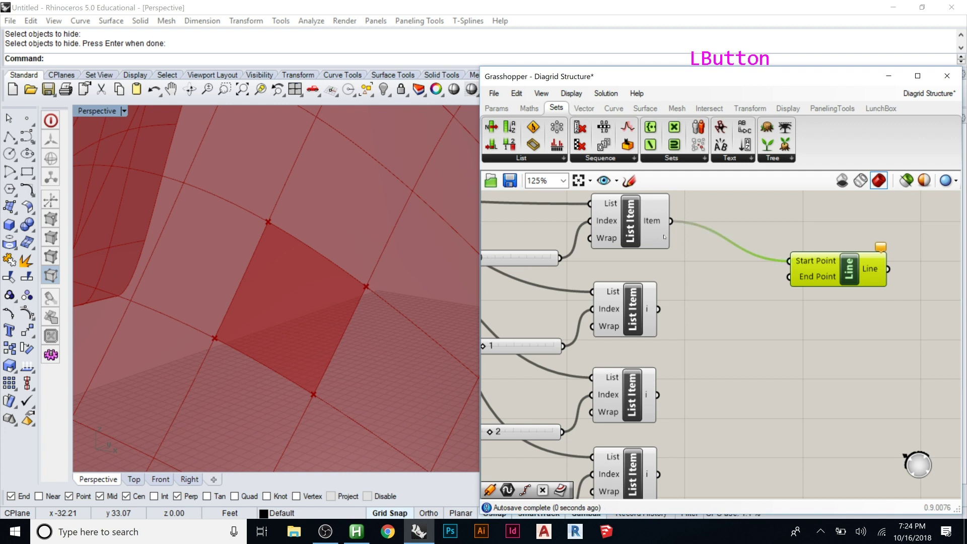
# Identify the diagonally opposite panel corner and connect the index-2 List Item's output to the Line's End Point.
pyautogui.click(647, 225)
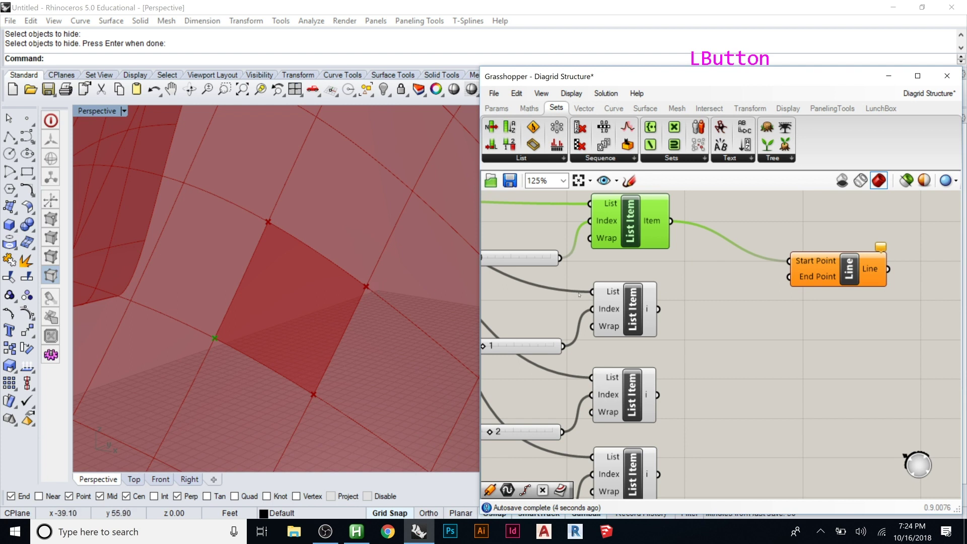
pyautogui.click(612, 304)
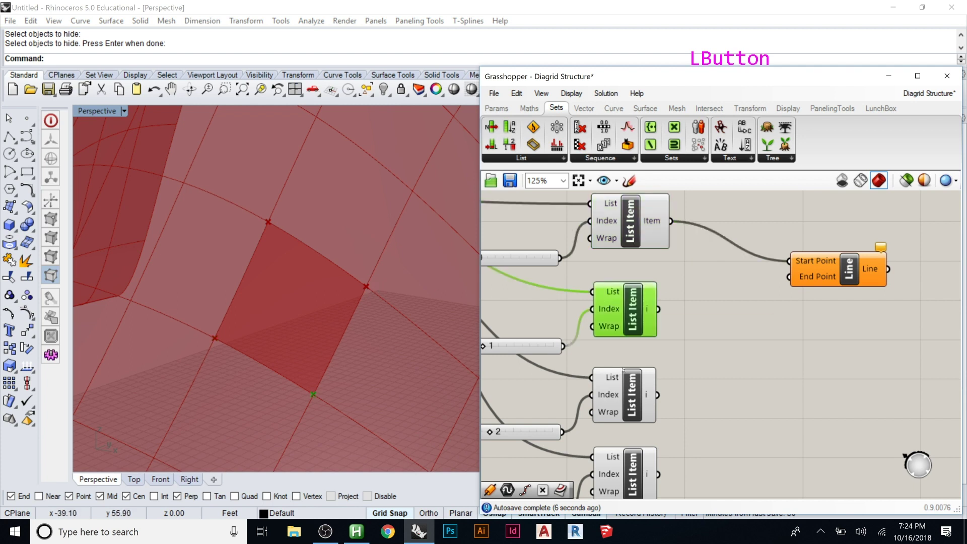
pyautogui.click(625, 391)
pyautogui.moveTo(652, 394); pyautogui.dragTo(789, 276)
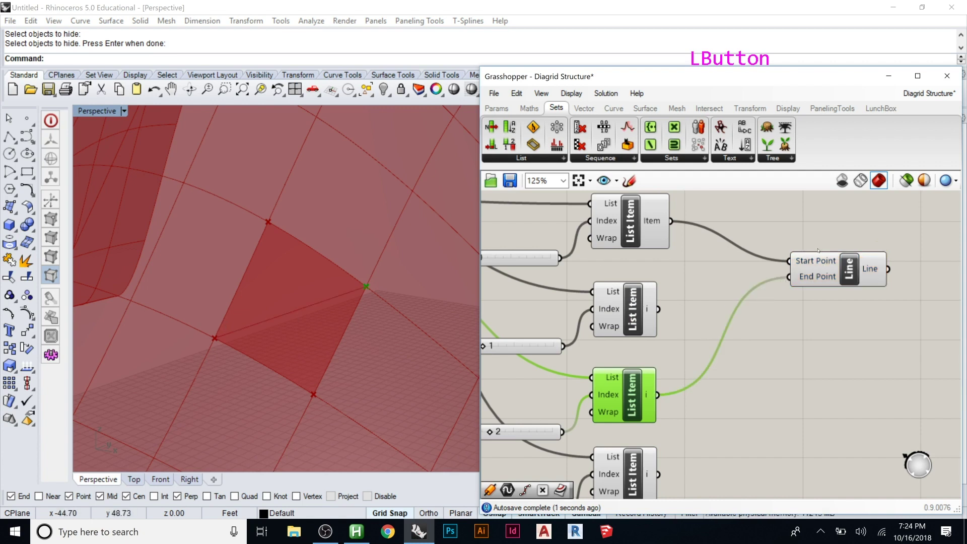
# Nudge the Line component, duplicate it below and connect the copy's Start Point to the index-1 List Item.
pyautogui.click(840, 271)
pyautogui.moveTo(836, 271); pyautogui.dragTo(840, 268)
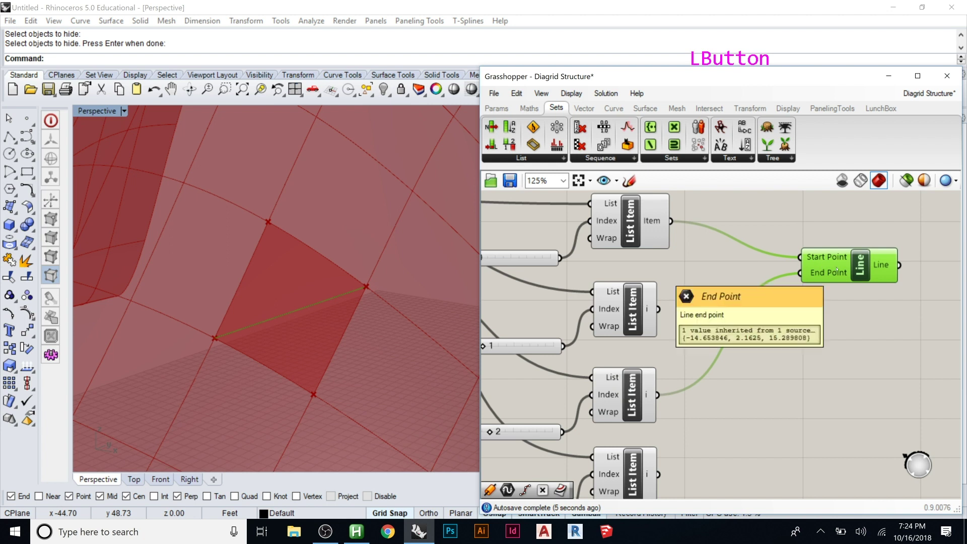
pyautogui.hotkey('ctrl', 'c')
pyautogui.hotkey('ctrl', 'v')
pyautogui.moveTo(836, 270); pyautogui.dragTo(659, 308)
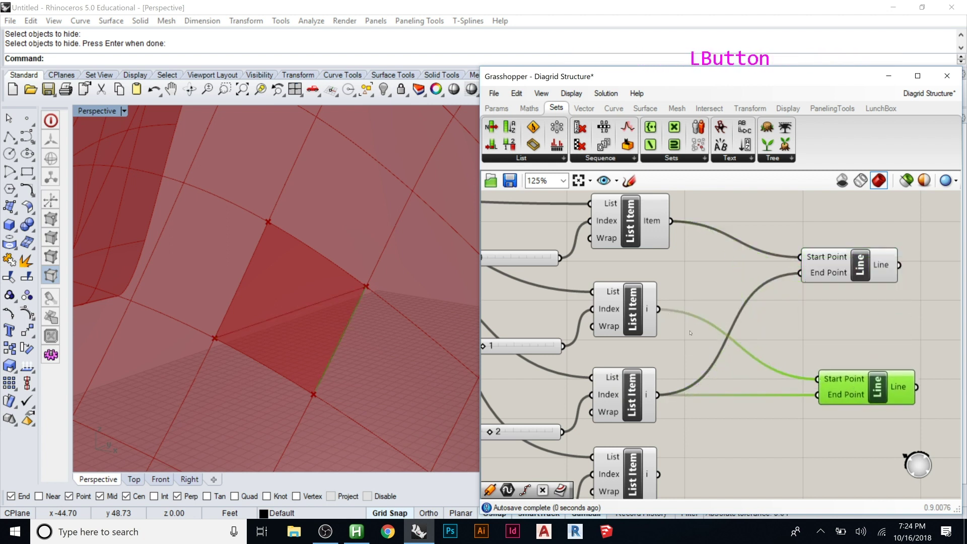
# Connect the second Line's End Point to the index-3 List Item and align the component beneath the first Line.
pyautogui.moveTo(817, 395); pyautogui.dragTo(667, 468)
pyautogui.click(733, 399)
pyautogui.moveTo(879, 388); pyautogui.dragTo(866, 385)
pyautogui.click(855, 301)
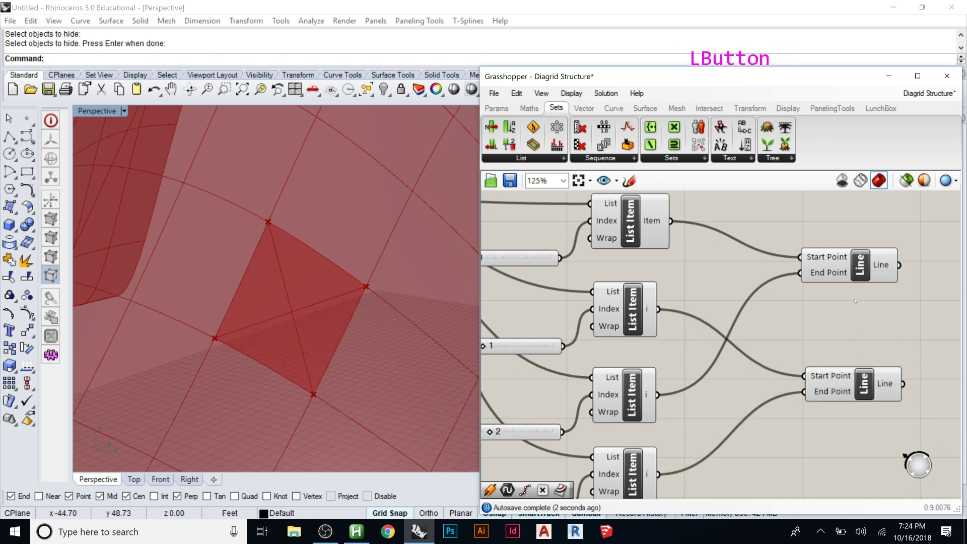
pyautogui.scroll(-3, 854, 301)
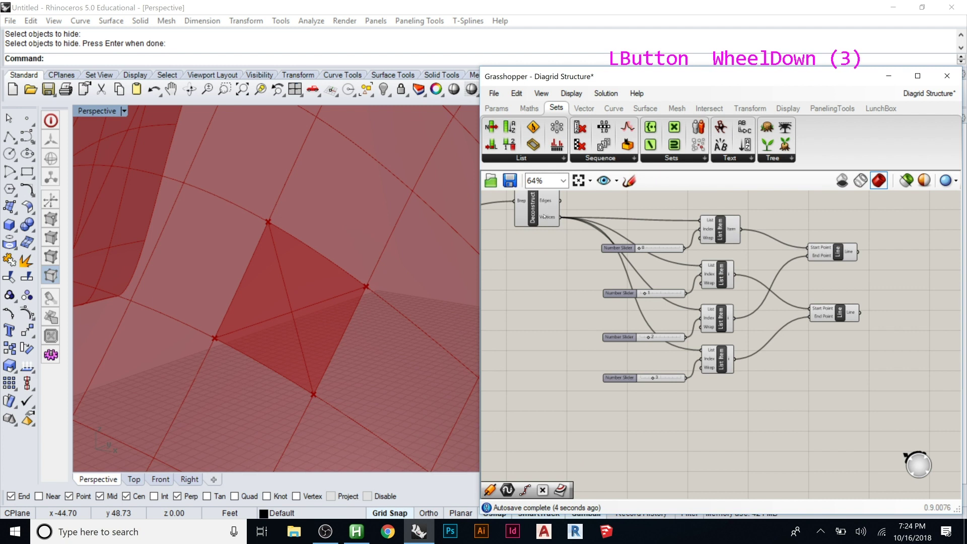
# Review how the Deconstruct Brep vertices and List Items feed the two diagonal Line components.
pyautogui.click(544, 217)
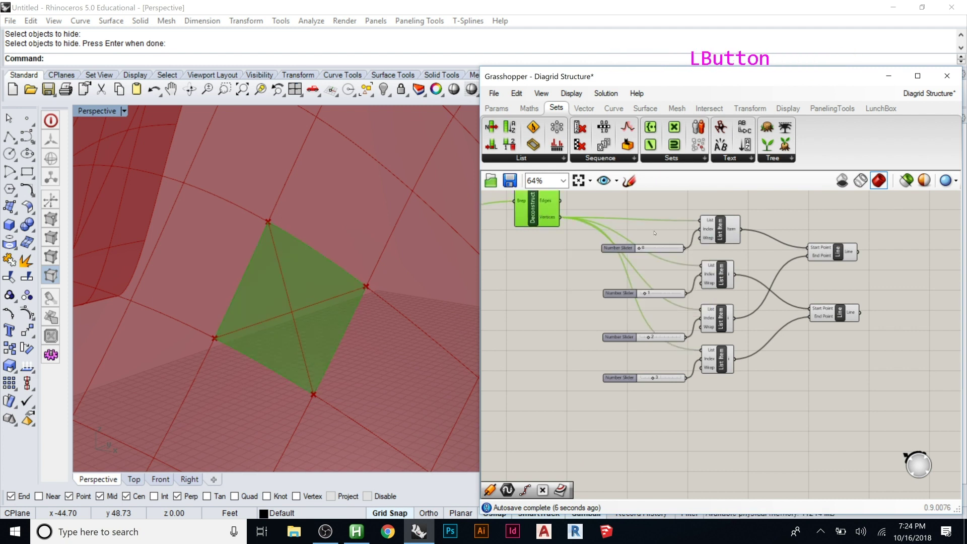
pyautogui.click(715, 231)
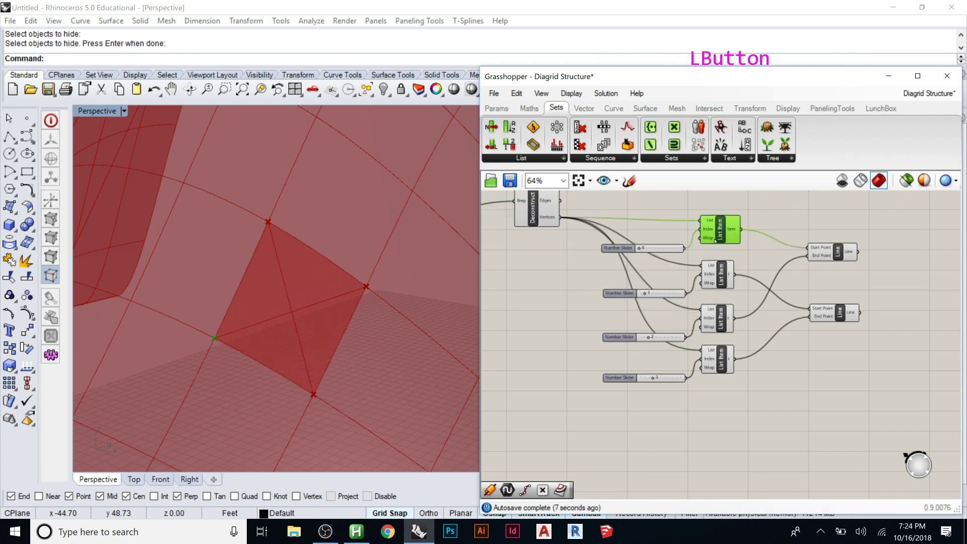
pyautogui.click(718, 277)
pyautogui.click(786, 299)
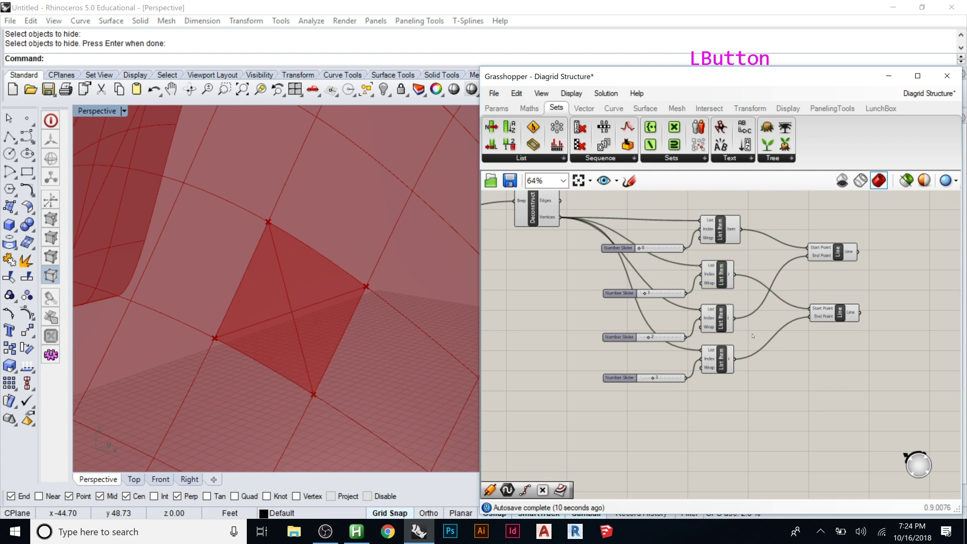
pyautogui.scroll(3, 786, 299)
pyautogui.scroll(-1, 834, 268)
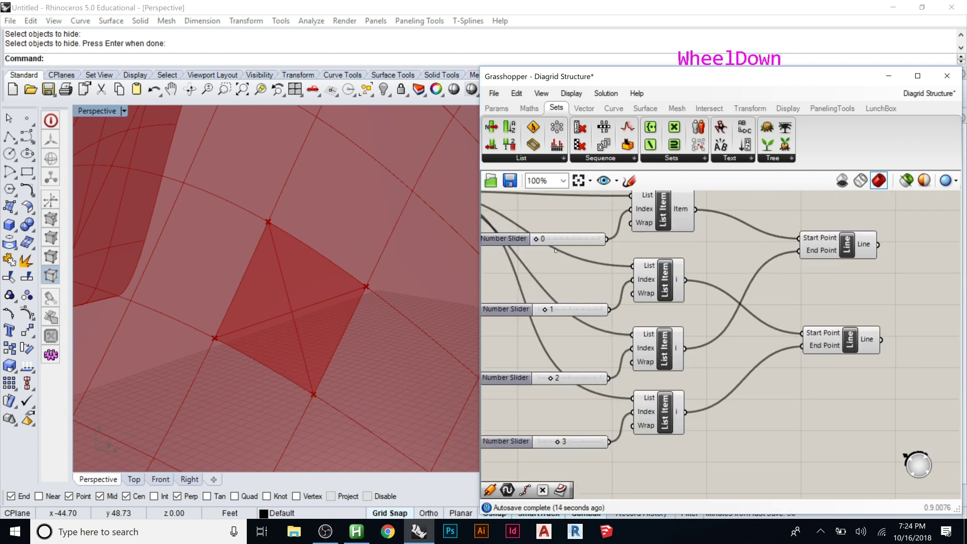
pyautogui.moveTo(721, 283); pyautogui.dragTo(747, 274, button='right')
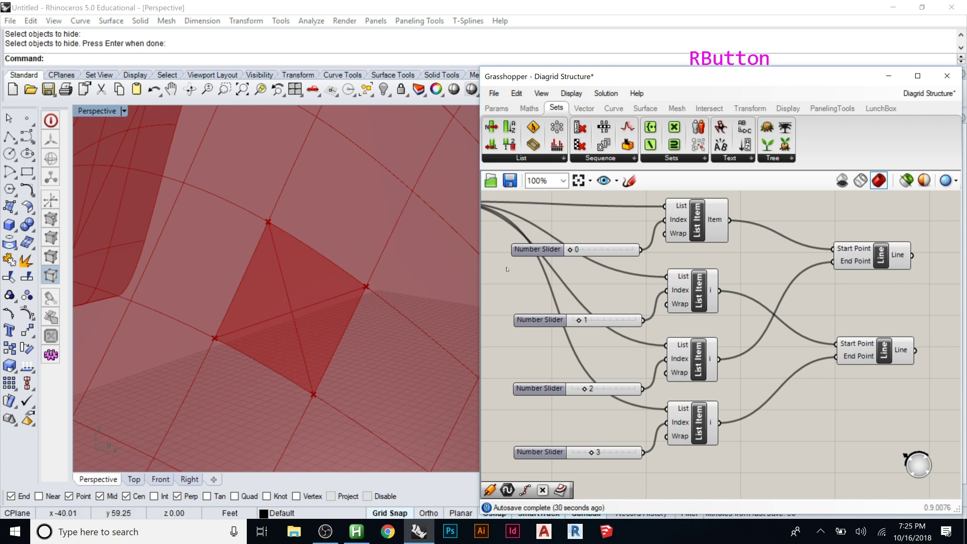
# Add a Pipe component beside the Line components and connect both Line outputs to its Curve input.
pyautogui.scroll(-2, 506, 269)
pyautogui.scroll(3, 833, 275)
pyautogui.click(833, 274)
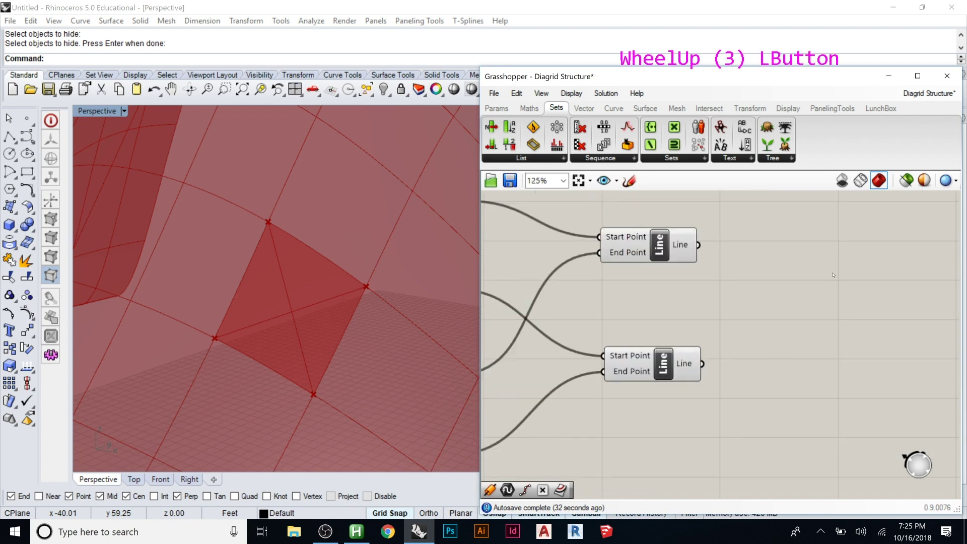
pyautogui.click(832, 275)
pyautogui.write('pipe')
pyautogui.press('Return')
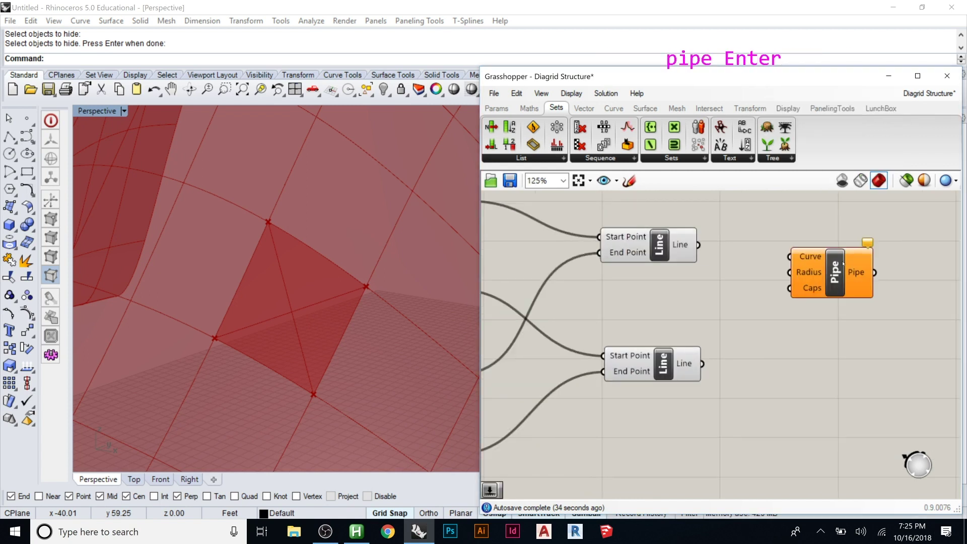
pyautogui.moveTo(701, 248); pyautogui.dragTo(702, 363)
pyautogui.keyDown('shift'); pyautogui.moveTo(700, 244); pyautogui.dragTo(836, 252); pyautogui.keyUp('shift')
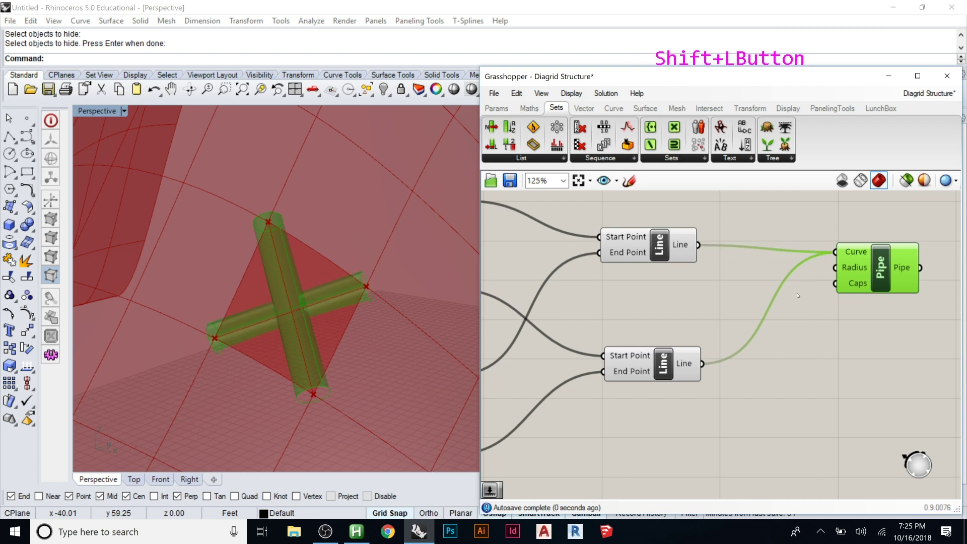
# Duplicate the Pipe below the original and rewire the curves so each Line feeds its own Pipe.
pyautogui.click(797, 313)
pyautogui.click(865, 267)
pyautogui.hotkey('ctrl', 'c')
pyautogui.hotkey('ctrl', 'v')
pyautogui.click(868, 355)
pyautogui.keyDown('shift'); pyautogui.moveTo(829, 332); pyautogui.dragTo(705, 248); pyautogui.keyUp('shift')
pyautogui.keyDown('ctrl'); pyautogui.moveTo(833, 252); pyautogui.dragTo(704, 362); pyautogui.keyUp('ctrl')
# Create a number slider, connect it to the second Pipe's Radius and set it to 1.
pyautogui.doubleClick(779, 404)
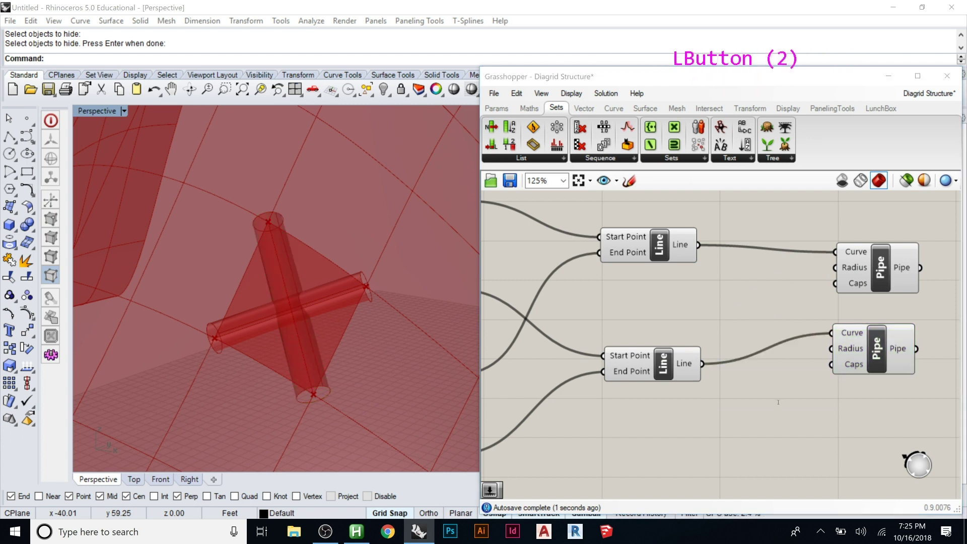
pyautogui.write('5')
pyautogui.press('Return')
pyautogui.moveTo(860, 401); pyautogui.dragTo(823, 349)
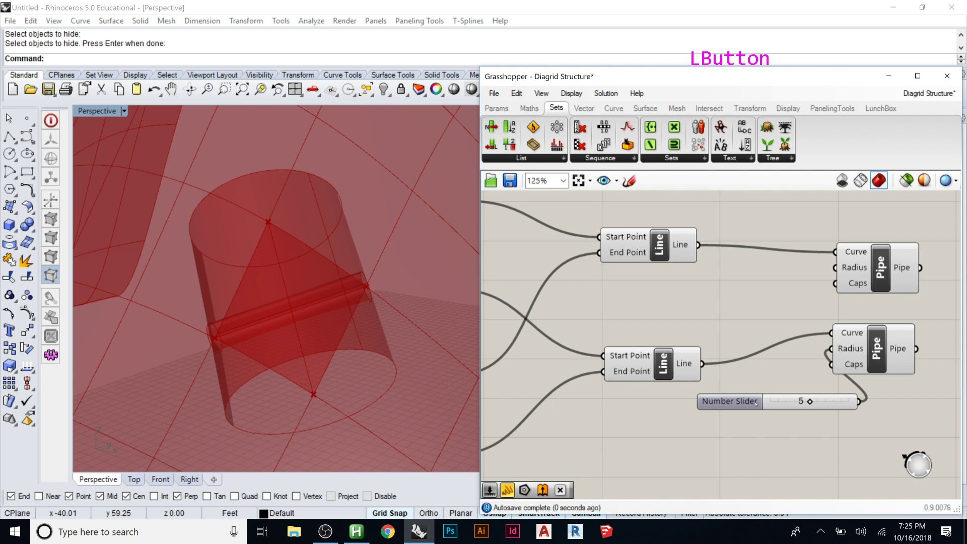
pyautogui.moveTo(755, 402); pyautogui.dragTo(712, 425)
pyautogui.moveTo(770, 417); pyautogui.dragTo(738, 421)
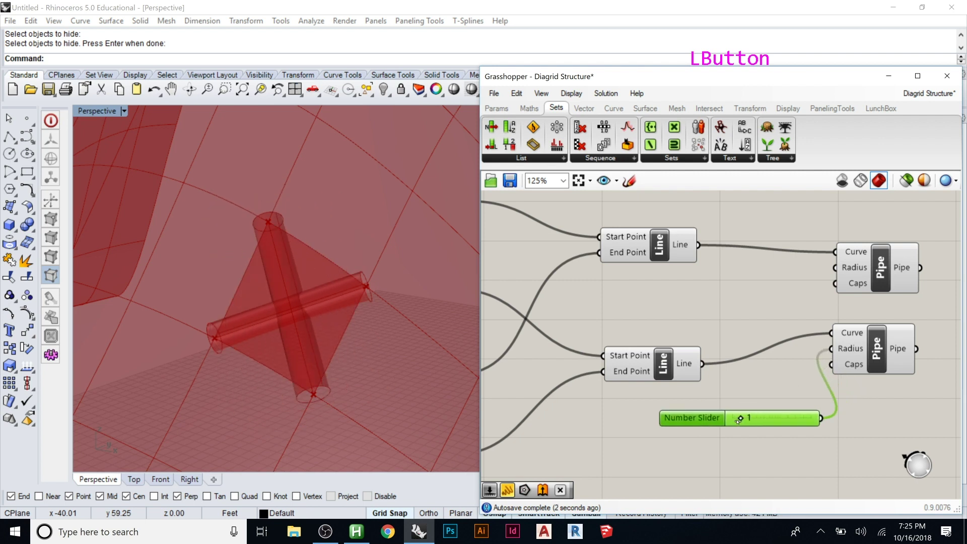
# Unhide the base surface in Rhino and scale it up uniformly with the gumball.
pyautogui.click(379, 342)
pyautogui.press('Escape')
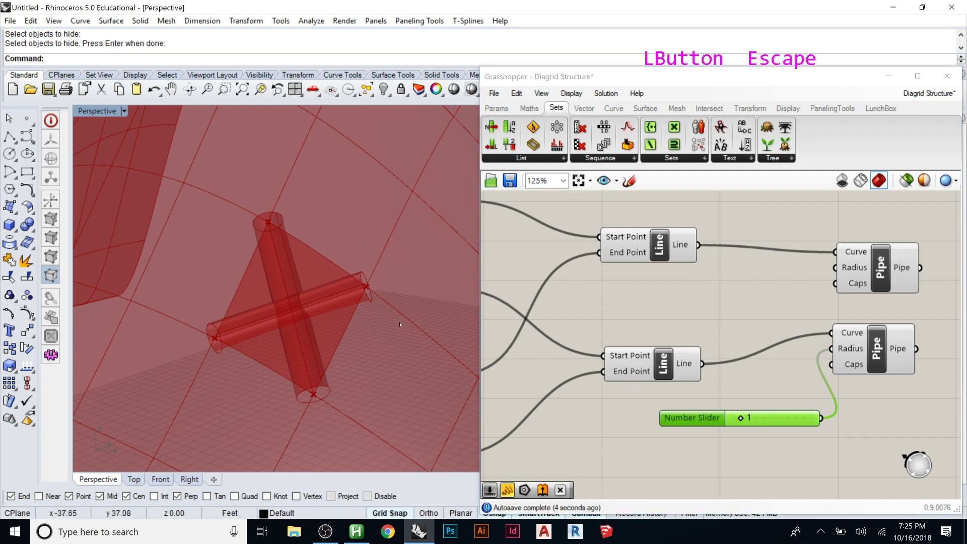
pyautogui.scroll(-12, 379, 342)
pyautogui.scroll(-6, 266, 263)
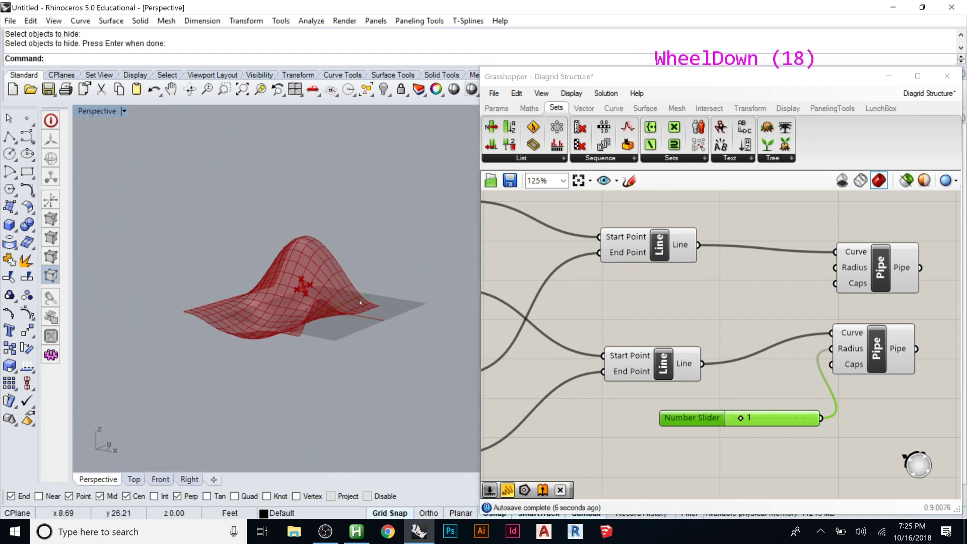
pyautogui.rightClick(384, 90)
pyautogui.click(246, 305)
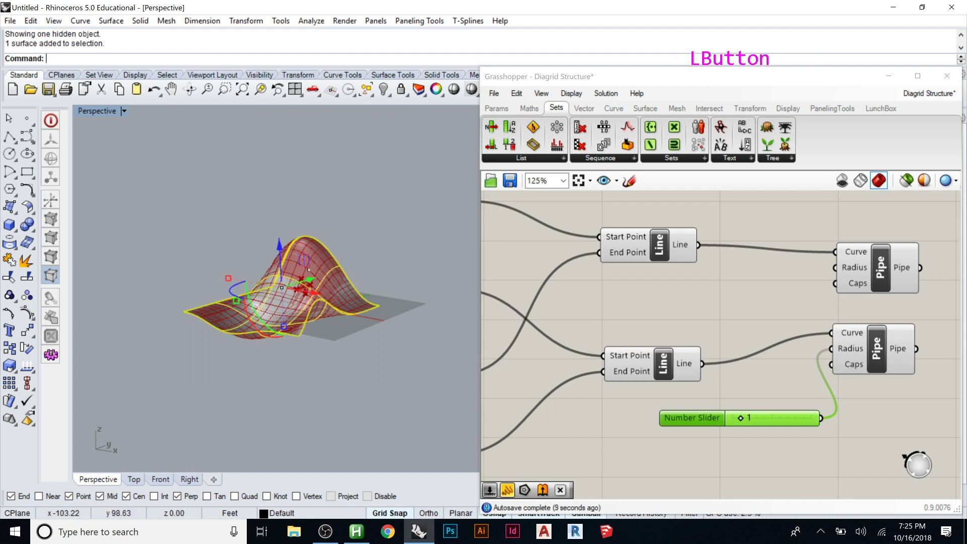
pyautogui.keyDown('shift'); pyautogui.click(284, 327); pyautogui.keyUp('shift')
pyautogui.keyDown('shift'); pyautogui.moveTo(284, 328); pyautogui.dragTo(294, 423); pyautogui.keyUp('shift')
pyautogui.keyDown('shift'); pyautogui.scroll(-9, 280, 375); pyautogui.keyUp('shift')
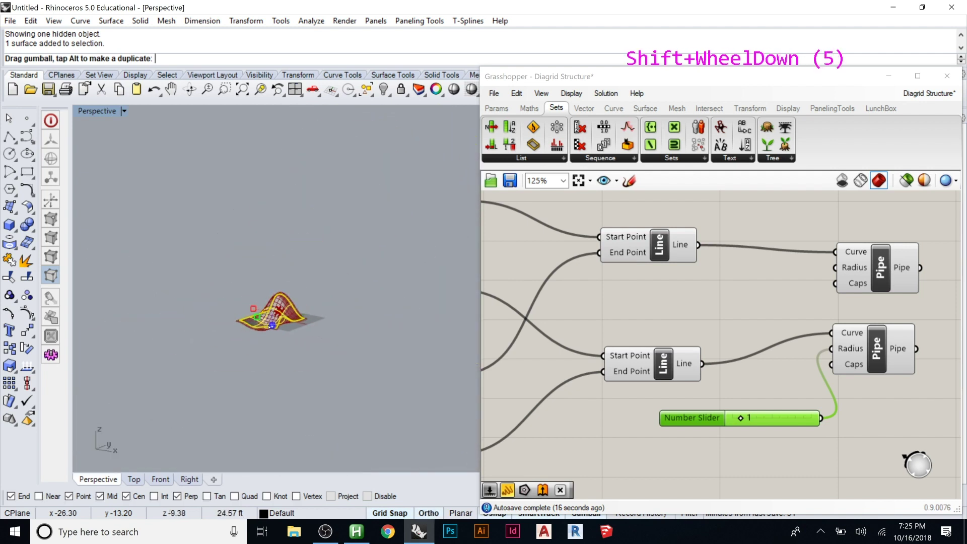
pyautogui.keyDown('shift'); pyautogui.moveTo(280, 375); pyautogui.dragTo(286, 398); pyautogui.keyUp('shift')
# Inspect the pipes on the enlarged panel and hide the base surface again.
pyautogui.click(306, 373)
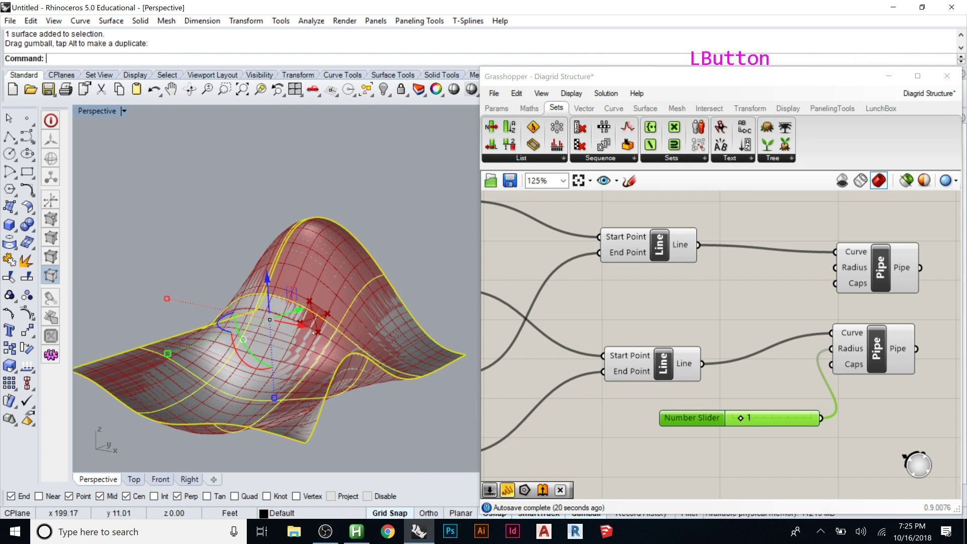
pyautogui.scroll(9, 335, 305)
pyautogui.scroll(6, 335, 305)
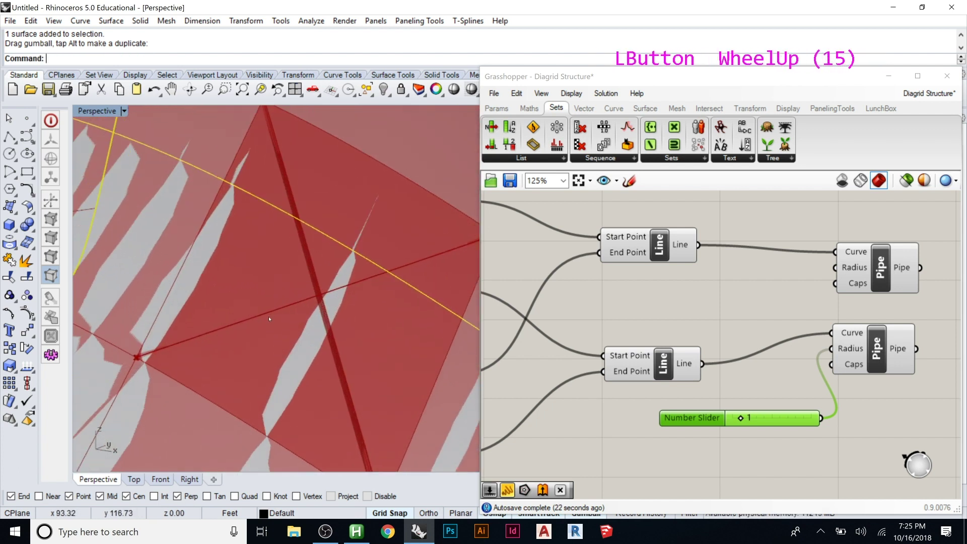
pyautogui.scroll(-4, 371, 261)
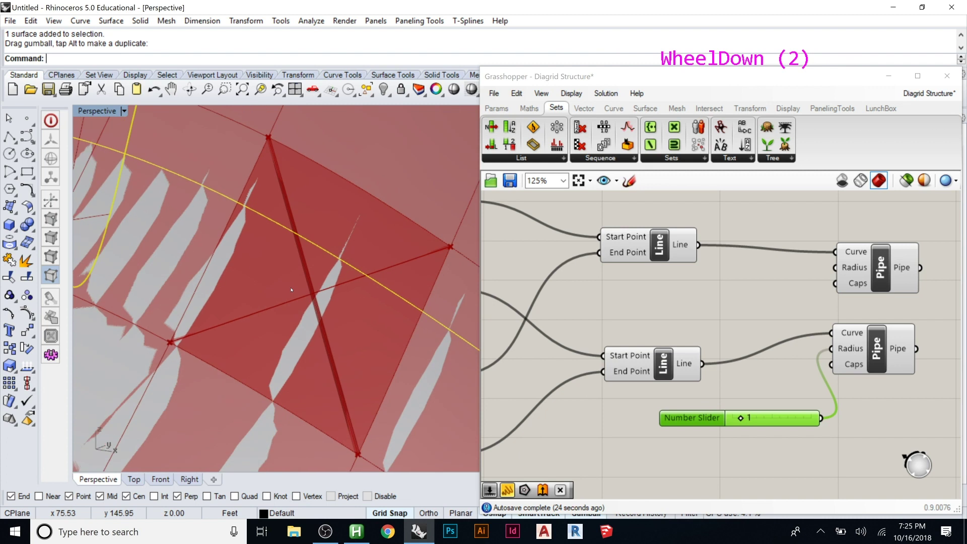
pyautogui.scroll(-1, 372, 262)
pyautogui.scroll(4, 227, 222)
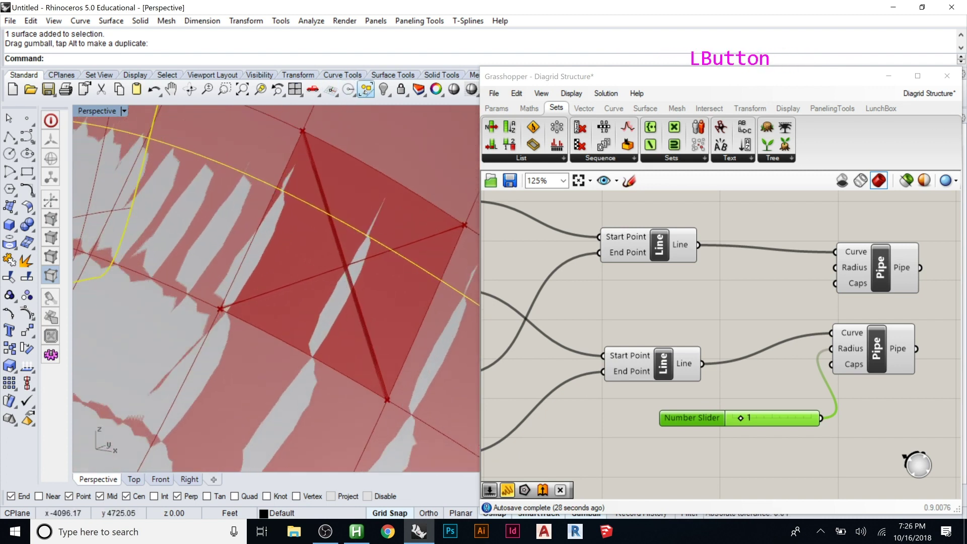
pyautogui.click(385, 90)
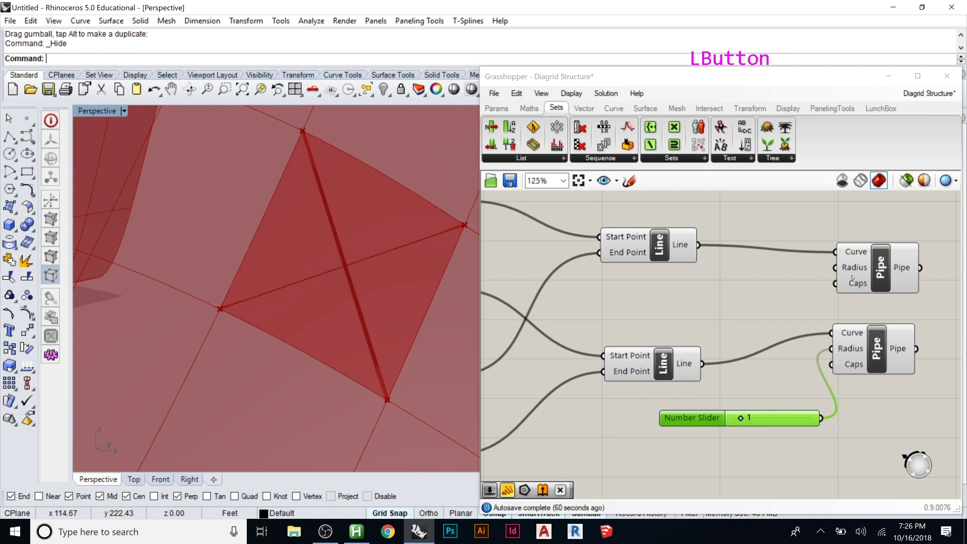
# Duplicate the radius slider beneath the first Line and connect the copy to the first Pipe's Radius.
pyautogui.hotkey('ctrl', 'c')
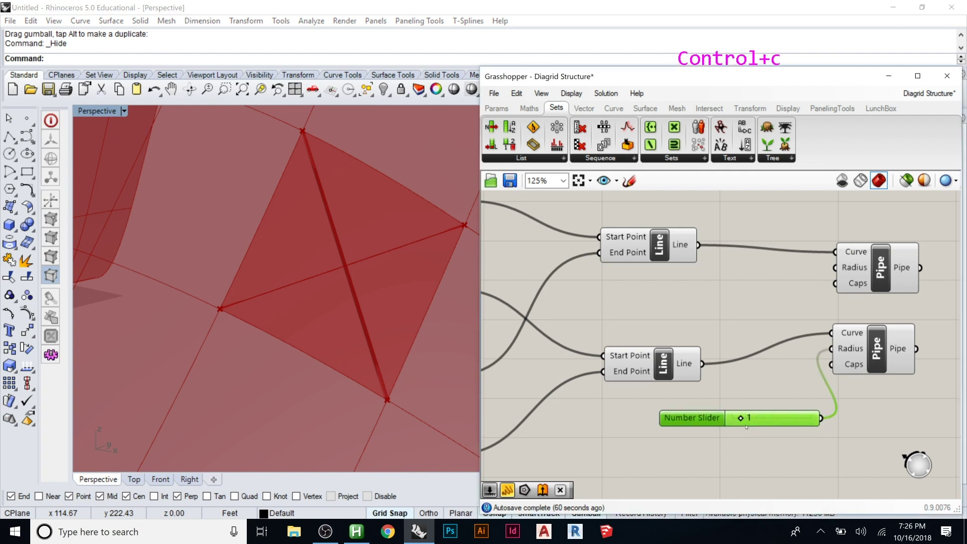
pyautogui.hotkey('ctrl', 'v')
pyautogui.moveTo(703, 428); pyautogui.dragTo(655, 300)
pyautogui.moveTo(782, 298); pyautogui.dragTo(834, 267)
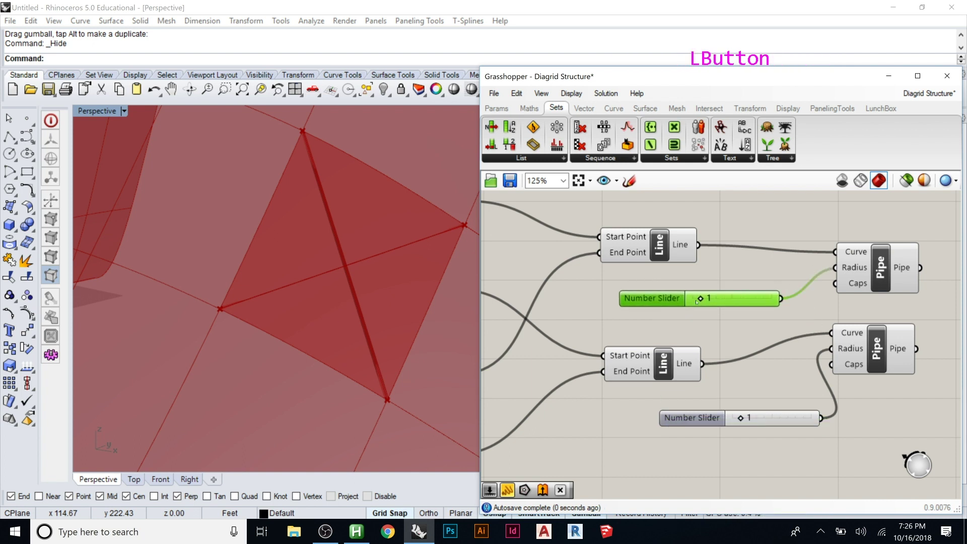
# Set the first Pipe's radius slider to 7 and the second Pipe's radius slider to 3.
pyautogui.moveTo(700, 298); pyautogui.dragTo(747, 298)
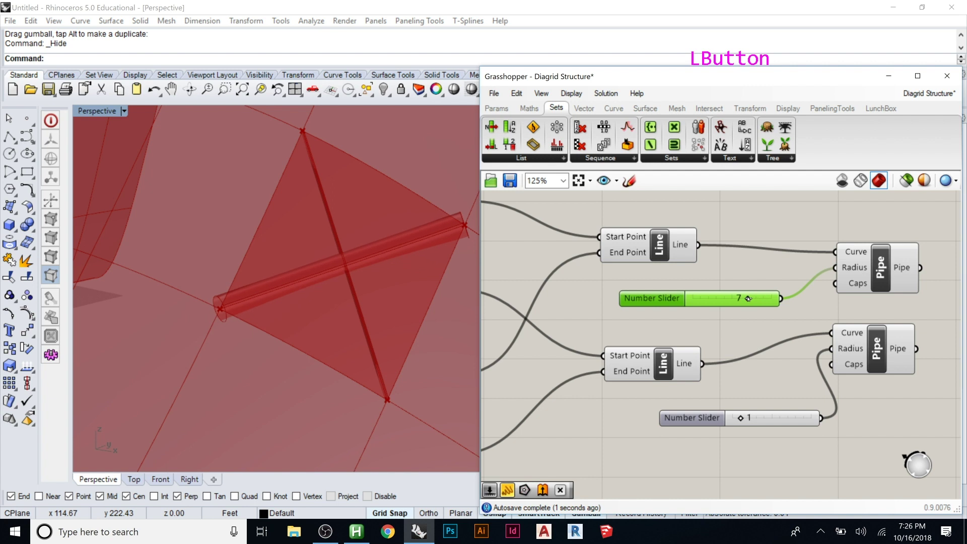
pyautogui.click(730, 276)
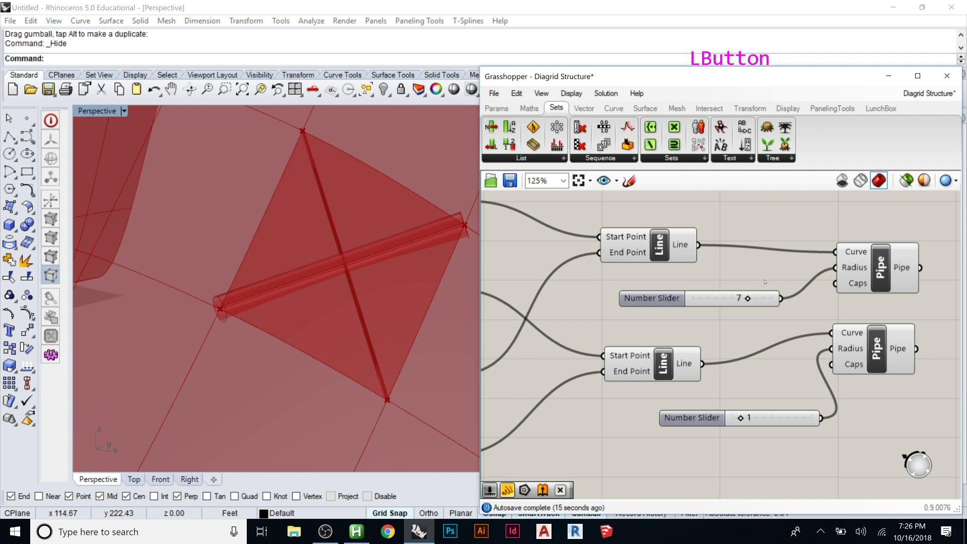
pyautogui.moveTo(738, 420); pyautogui.dragTo(756, 418)
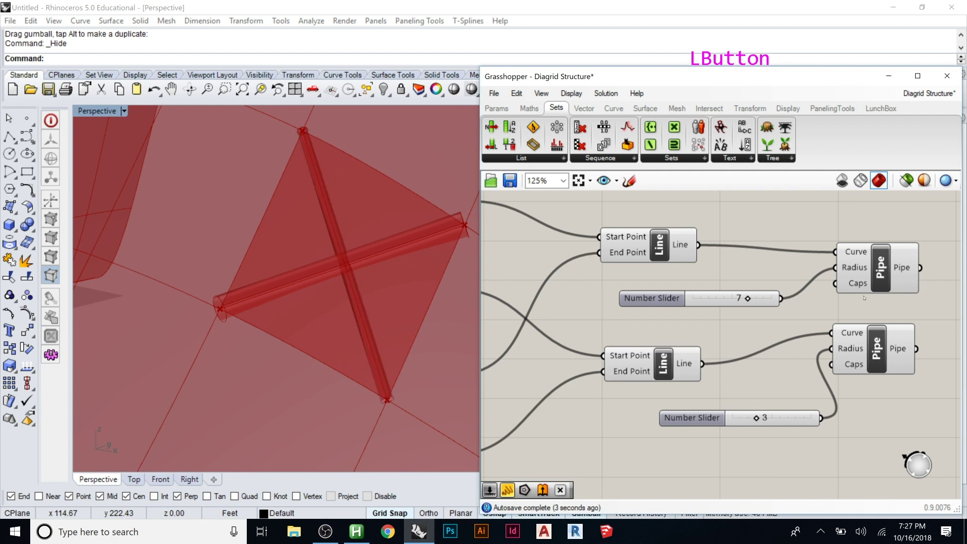
# Replace the single-panel List Item feeding Deconstruct Brep with the Isotrim's Surface output to process every panel.
pyautogui.scroll(-6, 864, 297)
pyautogui.scroll(5, 663, 259)
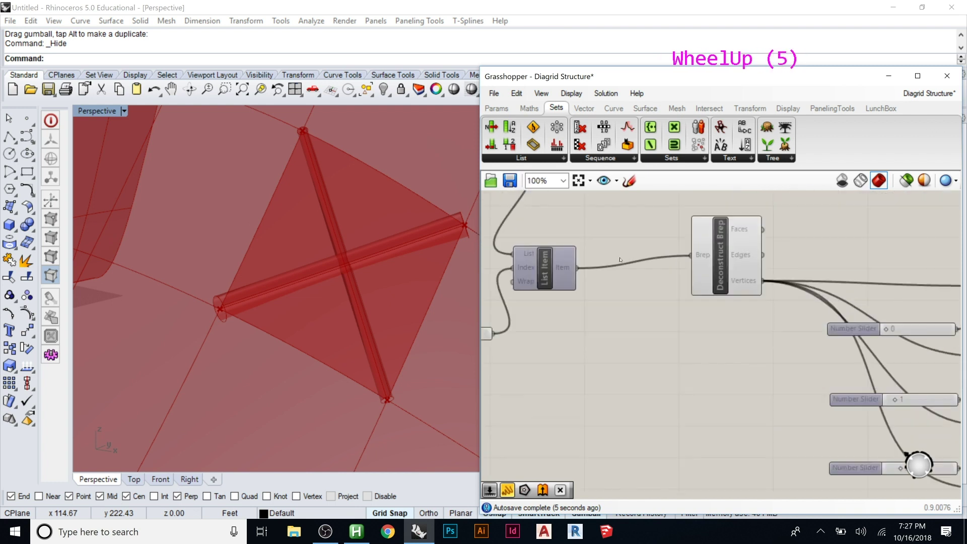
pyautogui.moveTo(550, 192); pyautogui.dragTo(640, 262, button='right')
pyautogui.moveTo(613, 237); pyautogui.dragTo(735, 305)
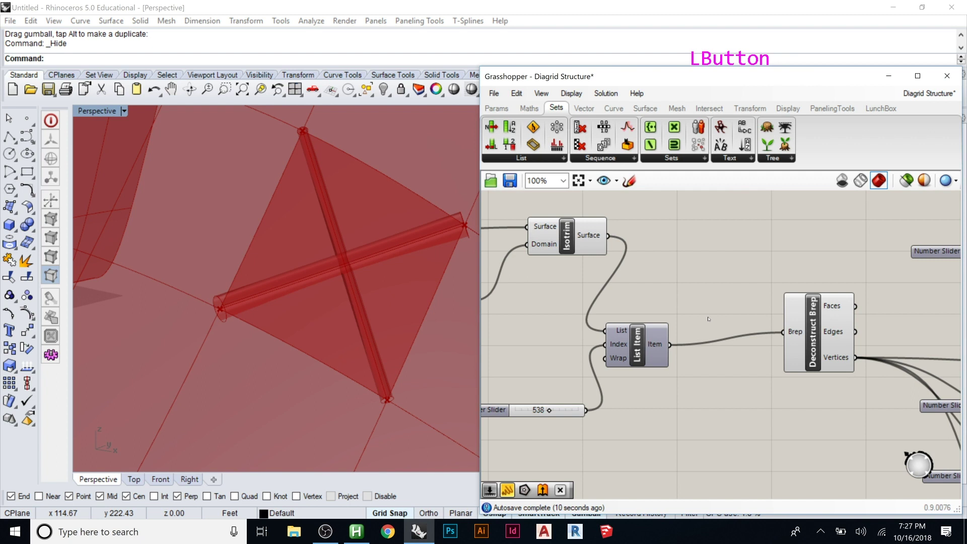
pyautogui.rightClick(654, 345)
pyautogui.click(723, 311)
pyautogui.moveTo(782, 335); pyautogui.dragTo(608, 235)
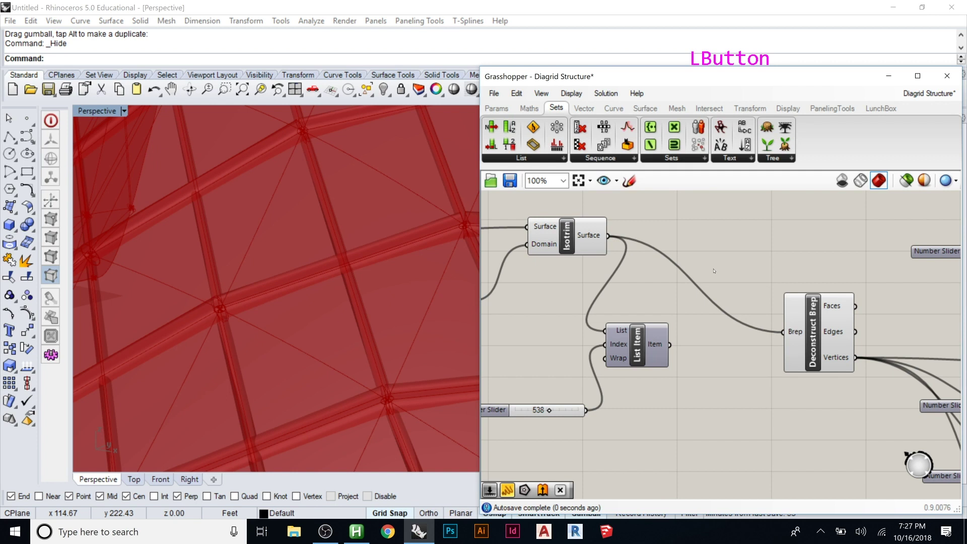
# Examine the piped diagrid across the whole surface, both close up and from several angles.
pyautogui.scroll(-12, 290, 198)
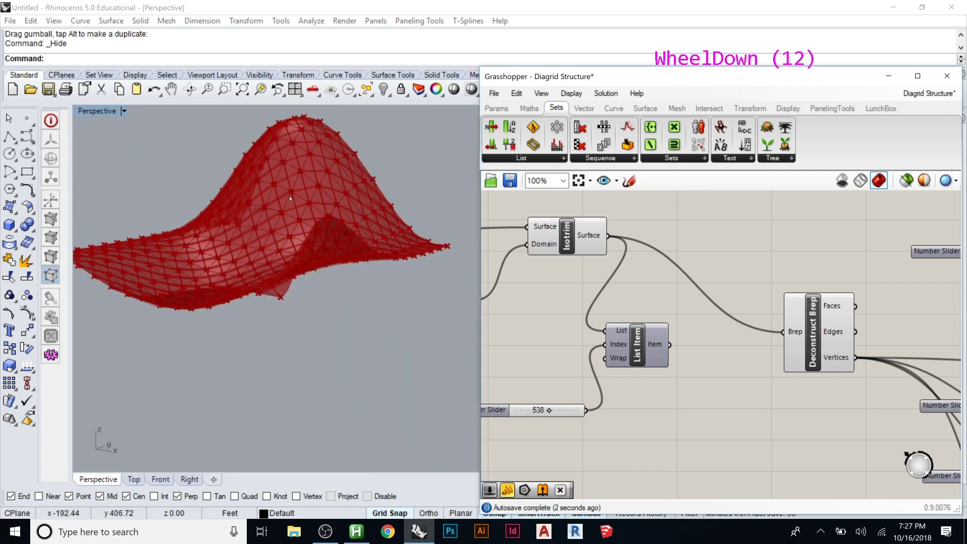
pyautogui.scroll(3, 290, 198)
pyautogui.moveTo(302, 236); pyautogui.dragTo(188, 189, button='right')
pyautogui.scroll(-3, 176, 274)
pyautogui.scroll(2, 337, 314)
pyautogui.moveTo(336, 314); pyautogui.dragTo(222, 305, button='right')
pyautogui.scroll(-1, 220, 306)
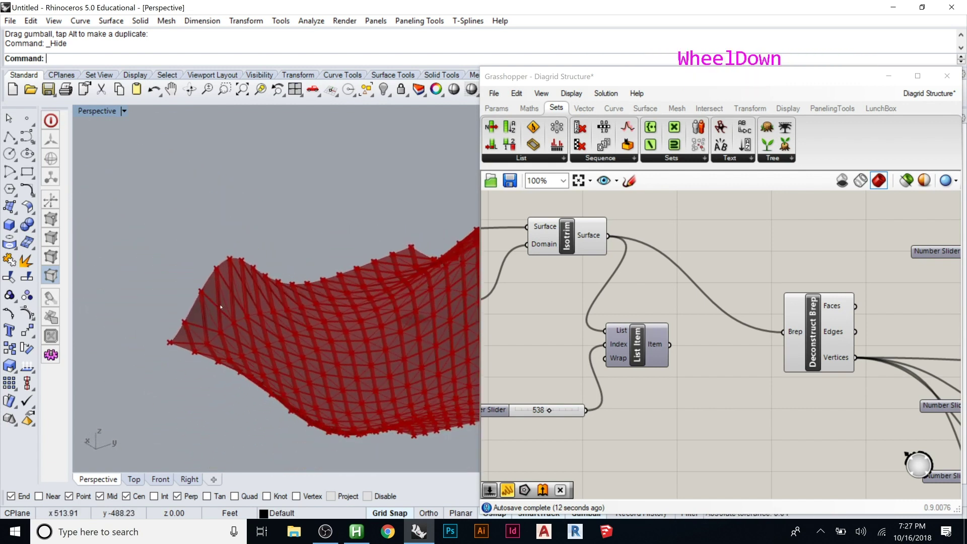
pyautogui.scroll(-2, 221, 306)
pyautogui.scroll(12, 396, 288)
pyautogui.moveTo(396, 288); pyautogui.dragTo(266, 219, button='right')
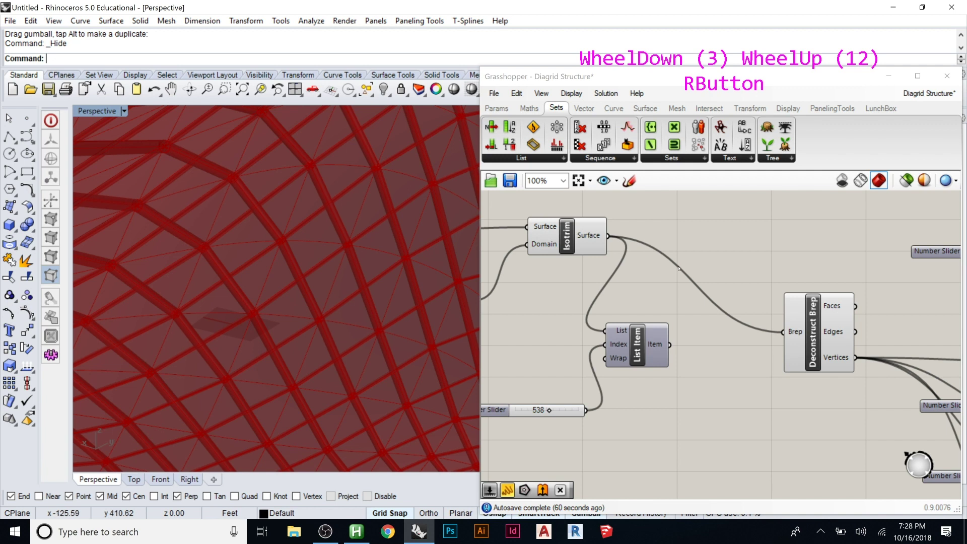
pyautogui.click(743, 255)
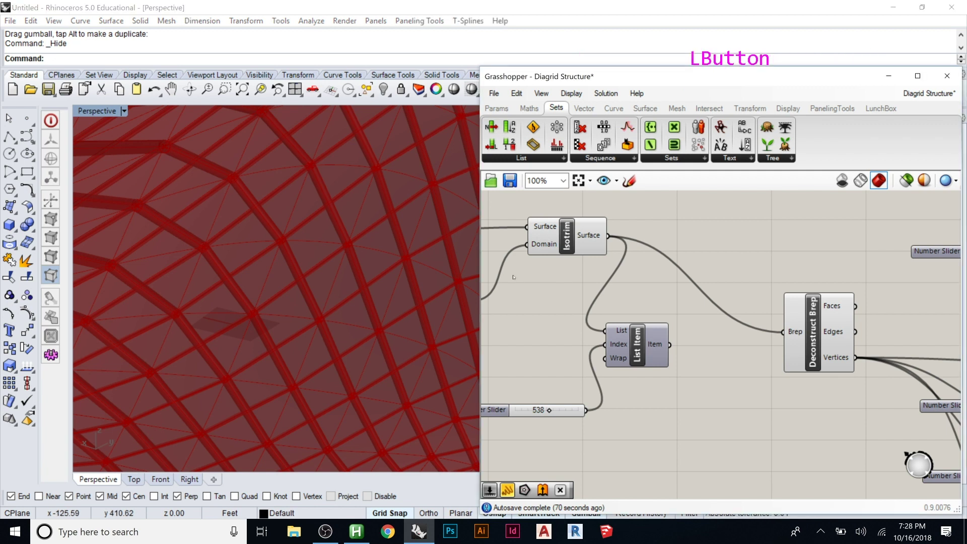
pyautogui.moveTo(352, 322); pyautogui.dragTo(353, 281, button='right')
pyautogui.scroll(-2, 353, 280)
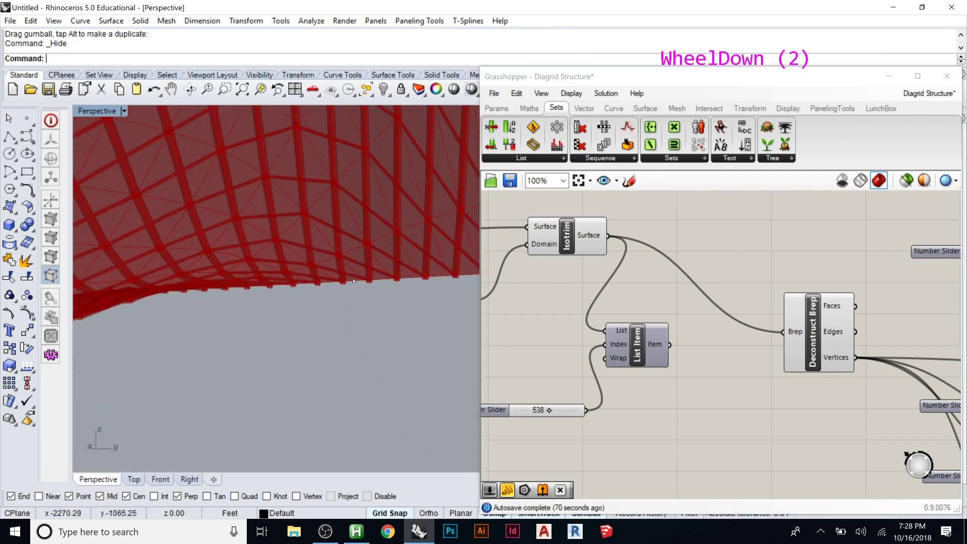
pyautogui.scroll(-9, 353, 280)
pyautogui.moveTo(221, 274); pyautogui.dragTo(421, 297, button='right')
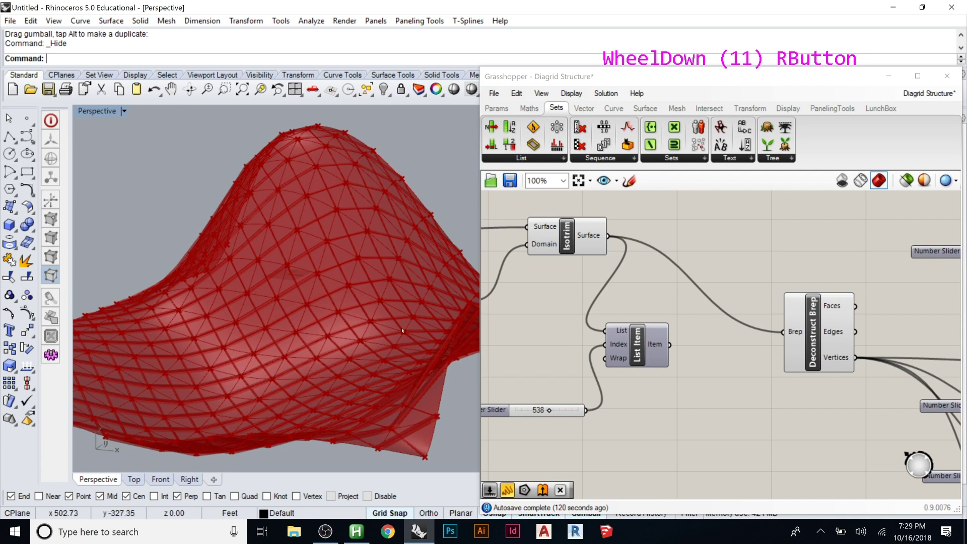
pyautogui.scroll(-1, 277, 337)
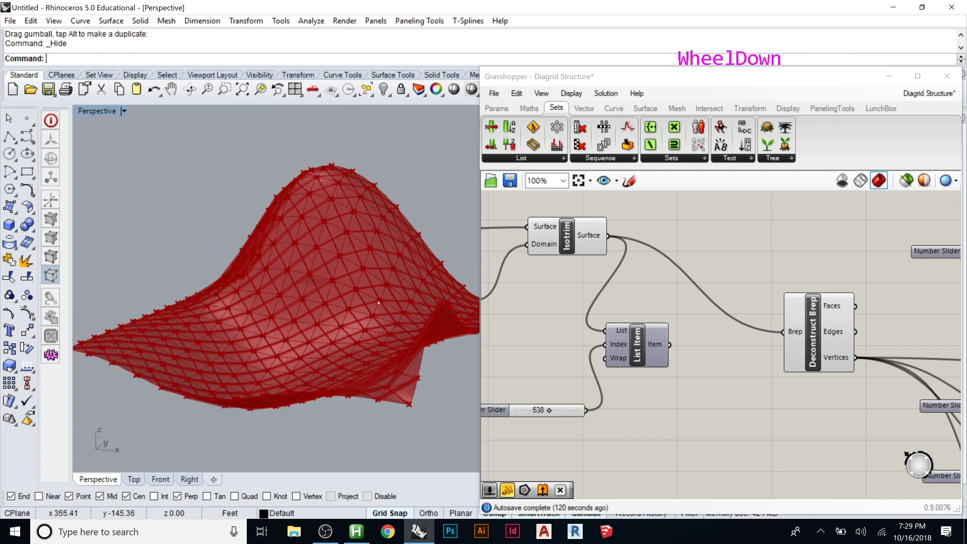
# Inspect the diagrid's members around the peak, the middle and the outer edges of the curved surface.
pyautogui.moveTo(277, 336); pyautogui.dragTo(311, 319, button='right')
pyautogui.scroll(-4, 302, 315)
pyautogui.scroll(4, 252, 292)
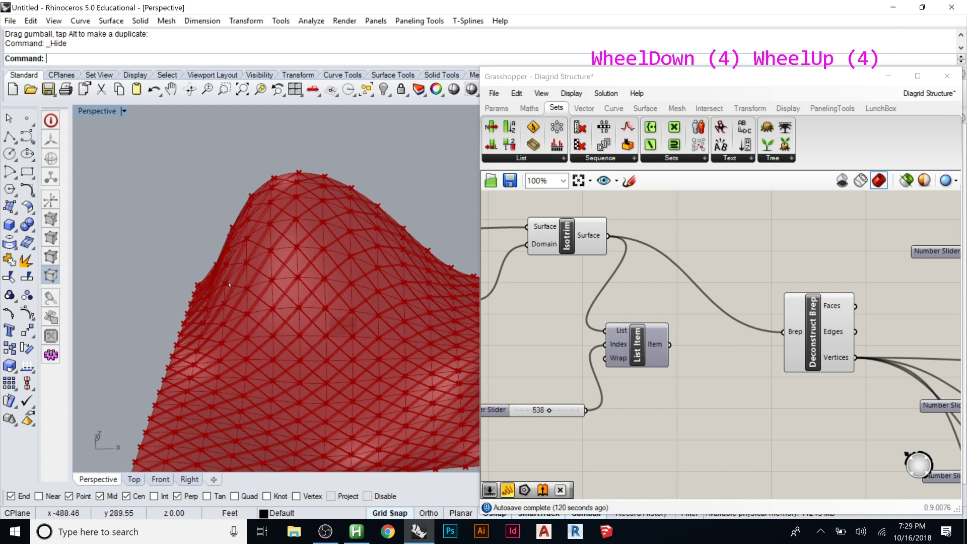
pyautogui.scroll(-2, 211, 270)
pyautogui.scroll(4, 227, 282)
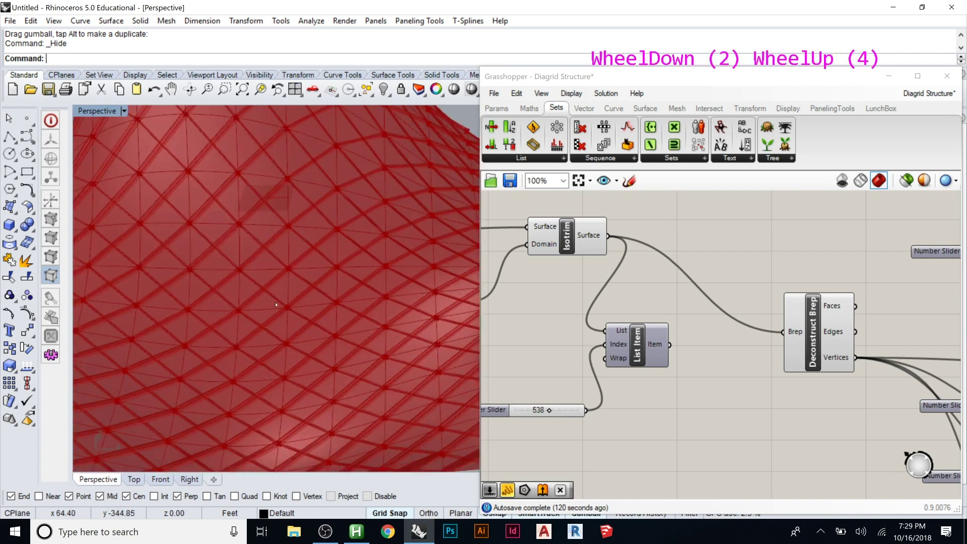
pyautogui.scroll(-2, 279, 304)
pyautogui.moveTo(279, 304); pyautogui.dragTo(337, 275, button='right')
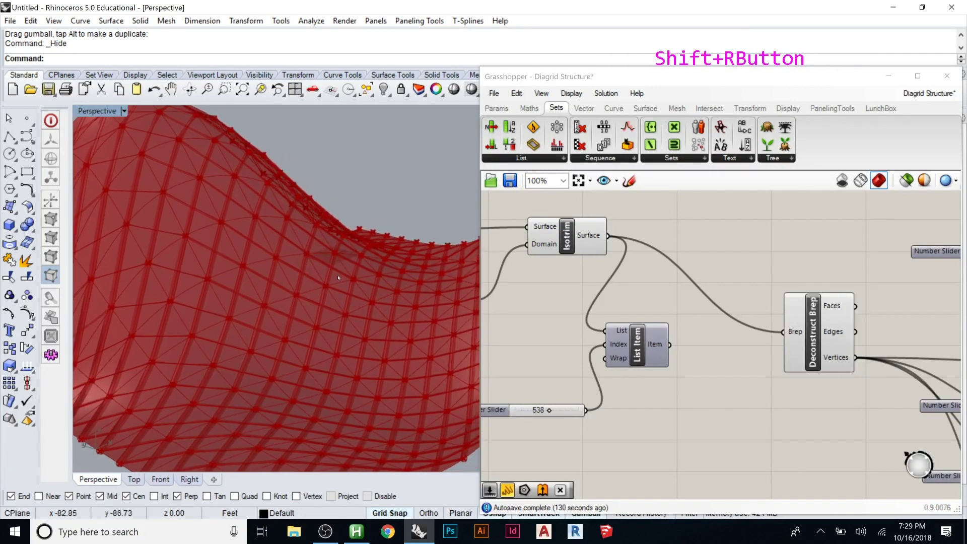
pyautogui.scroll(-2, 408, 274)
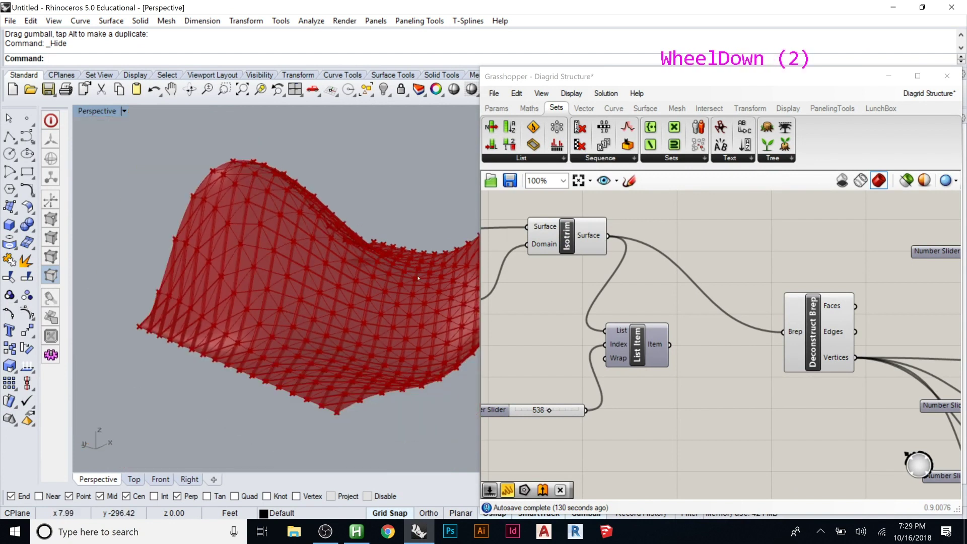
pyautogui.scroll(1, 418, 278)
pyautogui.scroll(-2, 413, 285)
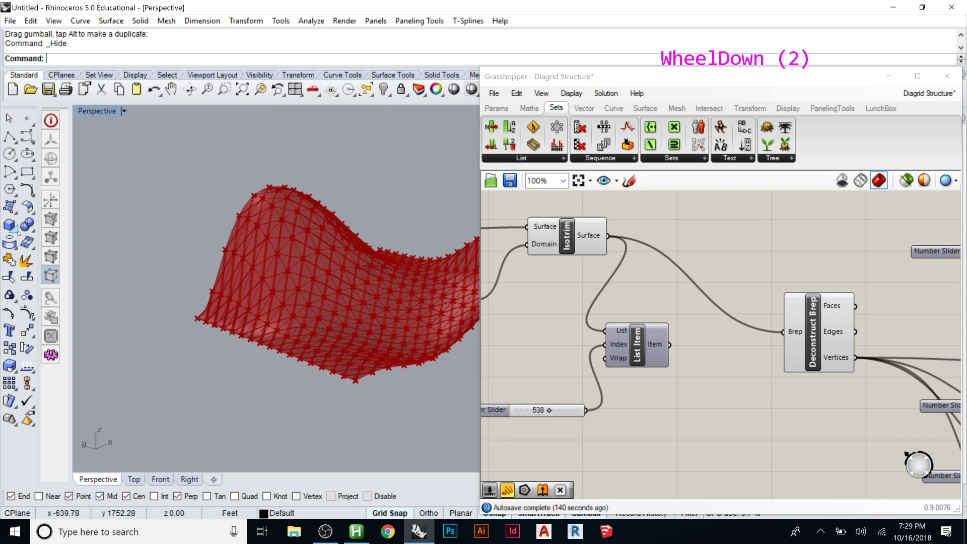
# Draw an ellipsoid by diameter in the empty space beside the diagrid, with a second-axis half-length of about 1,122 ft.
pyautogui.click(17, 231)
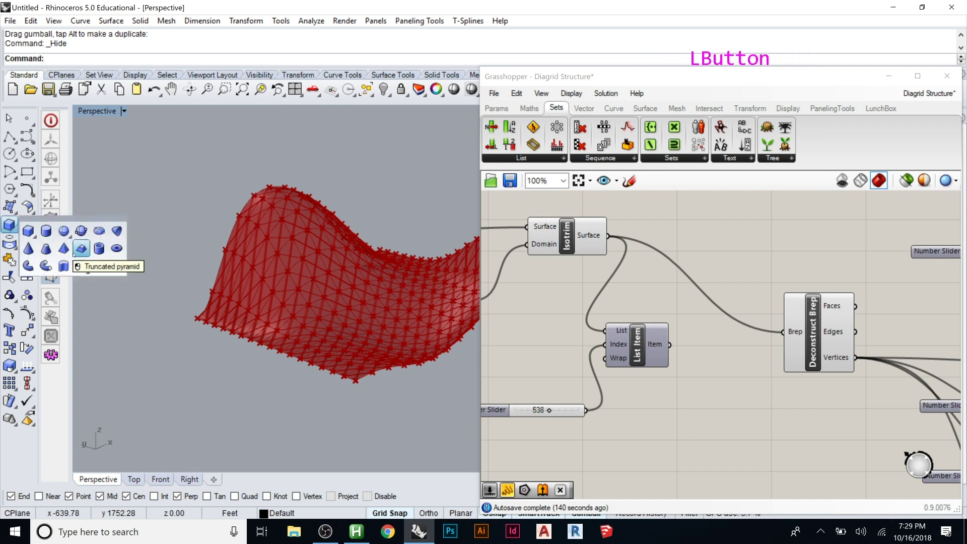
pyautogui.click(99, 231)
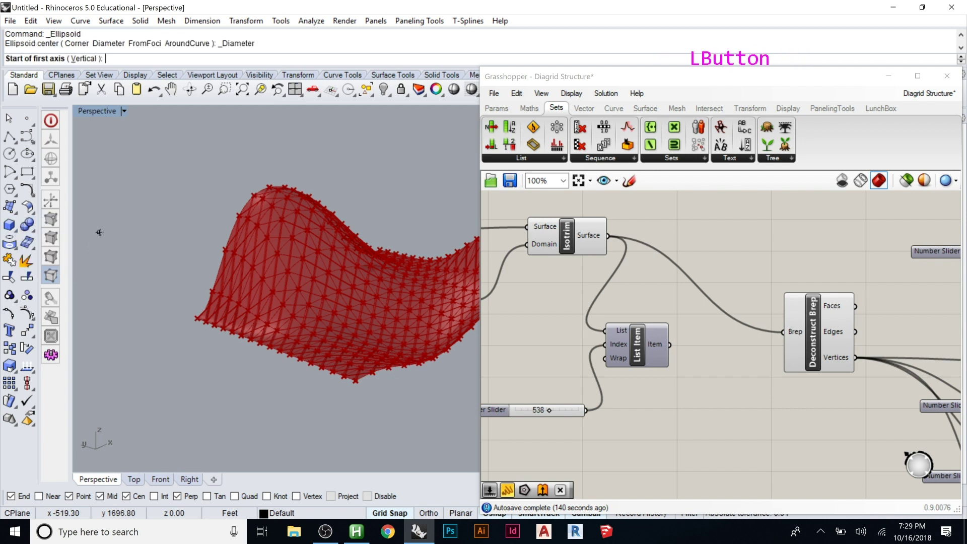
pyautogui.scroll(-6, 315, 270)
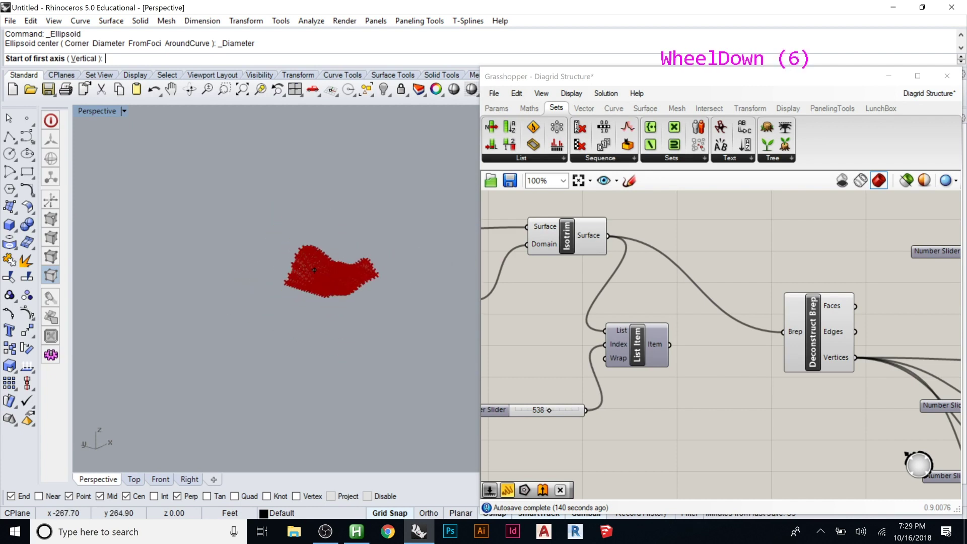
pyautogui.click(145, 191)
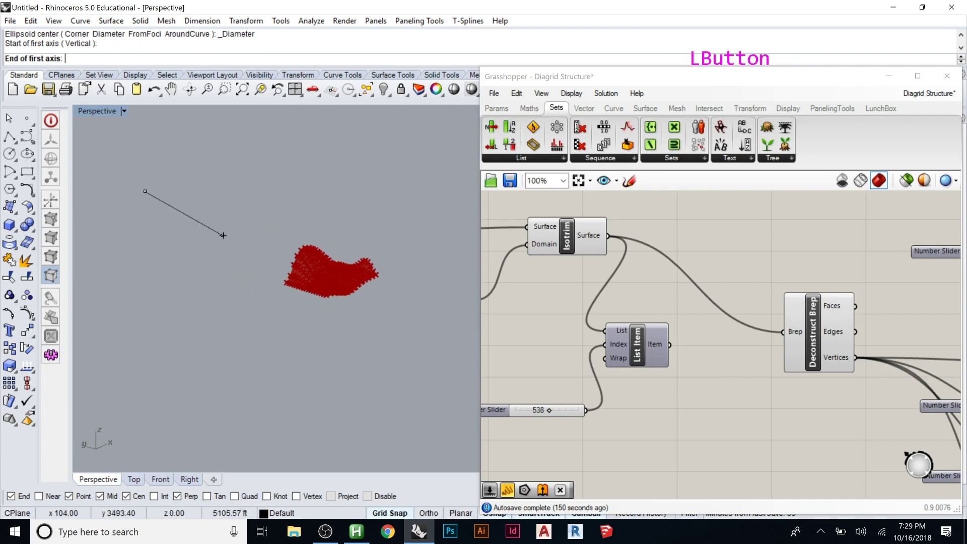
pyautogui.click(231, 240)
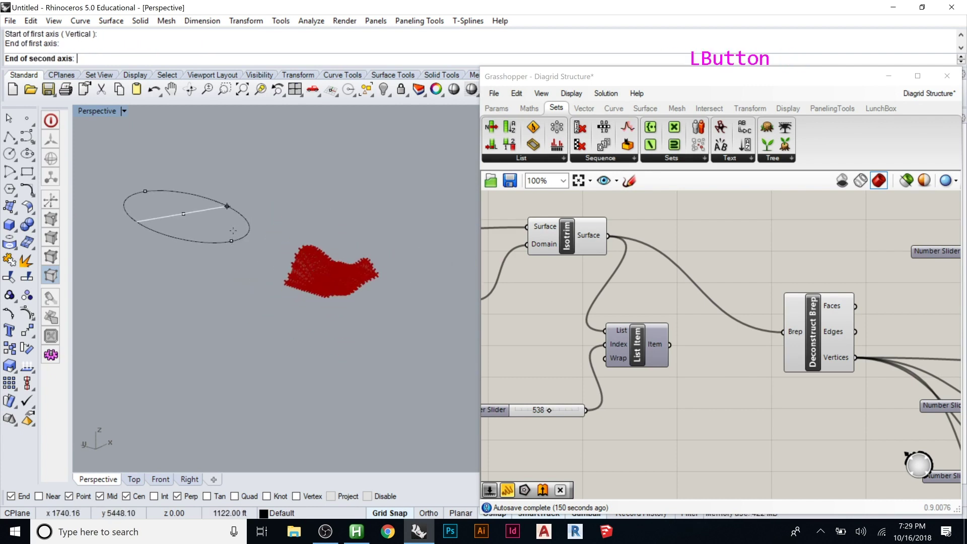
pyautogui.click(227, 207)
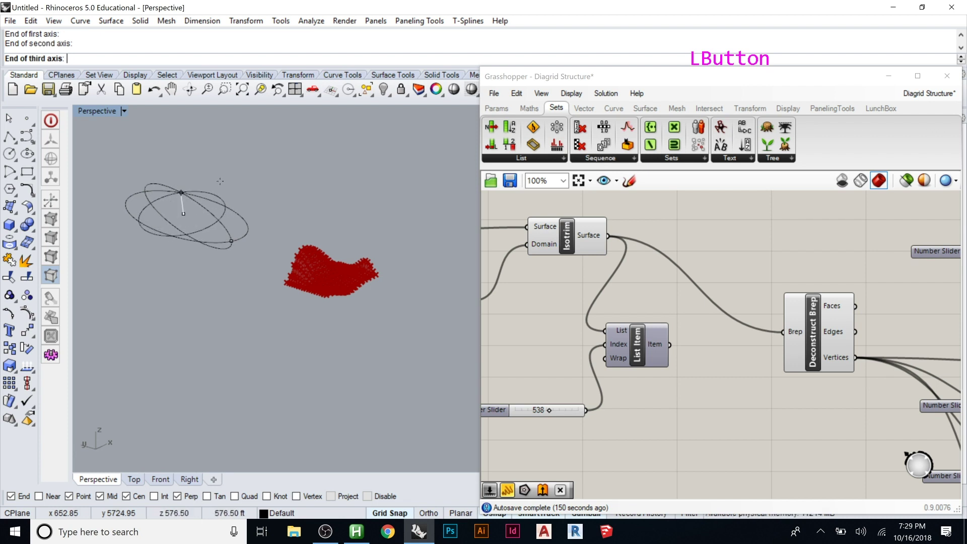
pyautogui.click(205, 219)
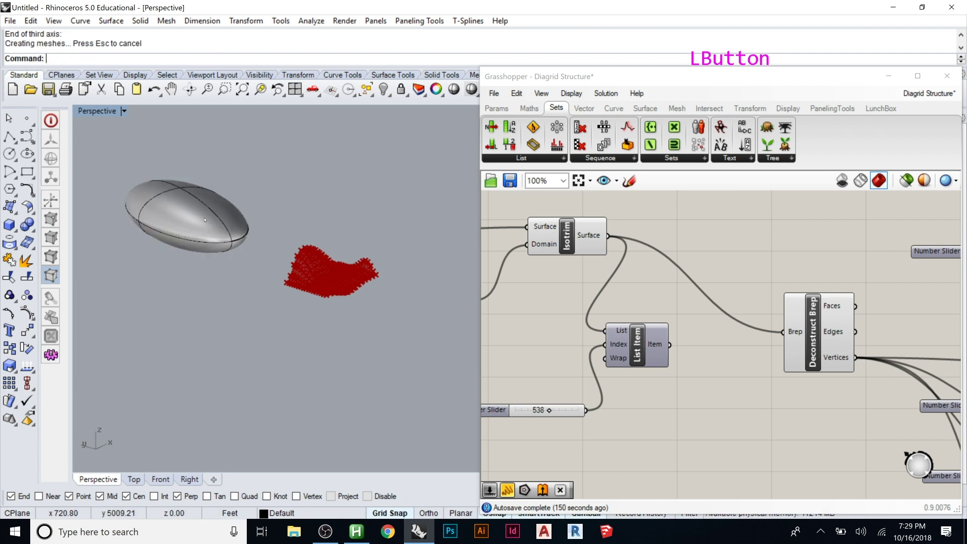
# Try rotating the ellipsoid 90 degrees about the gumball's red X axis and undo that rotation.
pyautogui.click(205, 220)
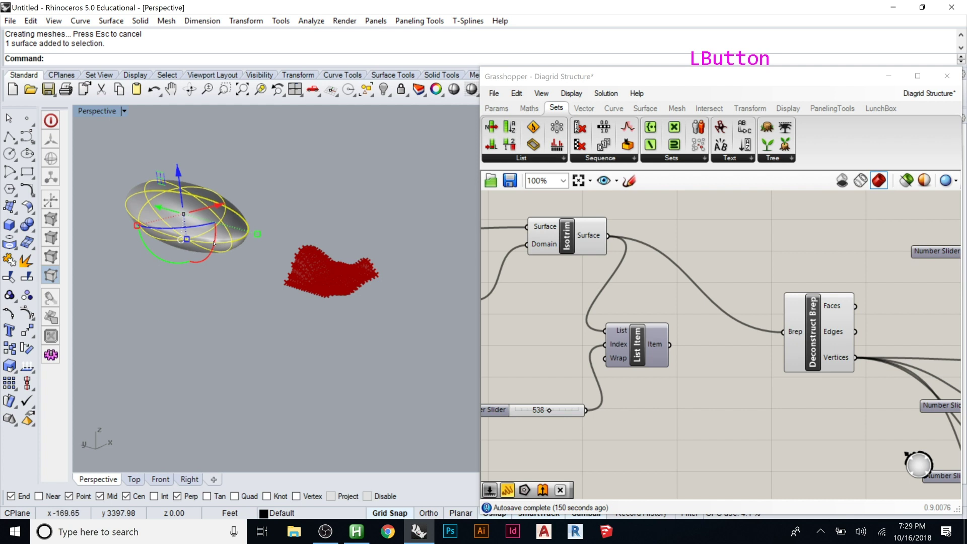
pyautogui.click(207, 260)
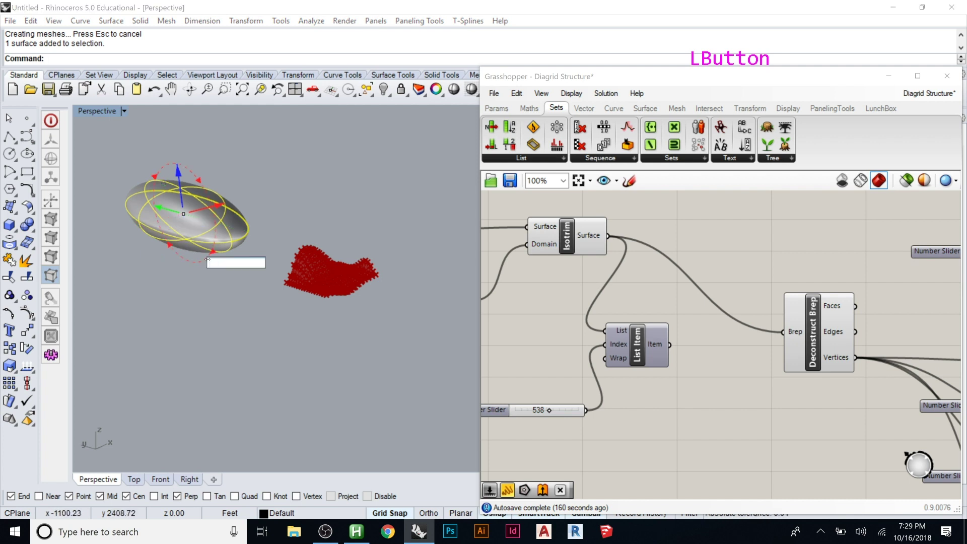
pyautogui.write('90')
pyautogui.press('Return')
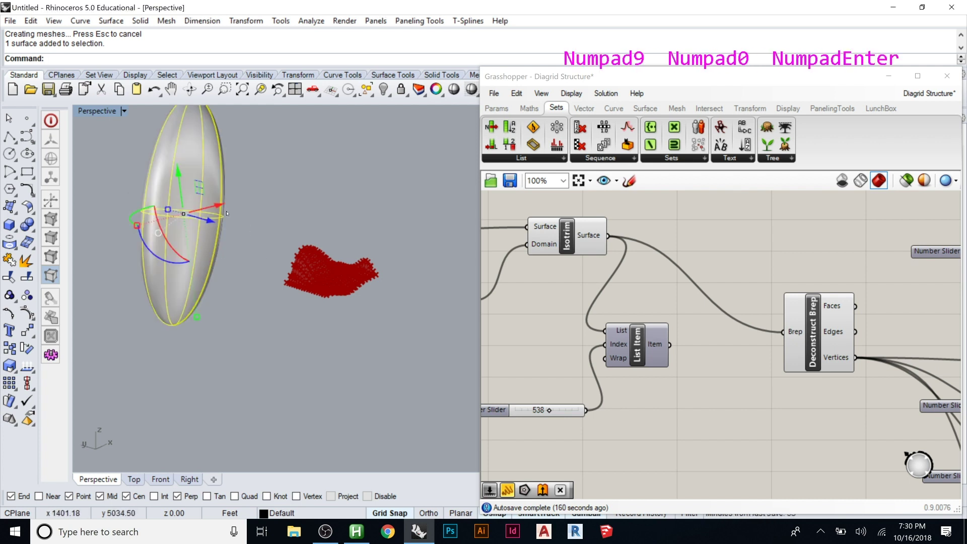
pyautogui.moveTo(174, 247)
pyautogui.mouseDown(button='right')
pyautogui.moveTo(216, 232)
pyautogui.moveTo(147, 195)
pyautogui.moveTo(78, 211)
pyautogui.moveTo(168, 259)
pyautogui.mouseUp(button='right')
pyautogui.hotkey('ctrl', 'z')
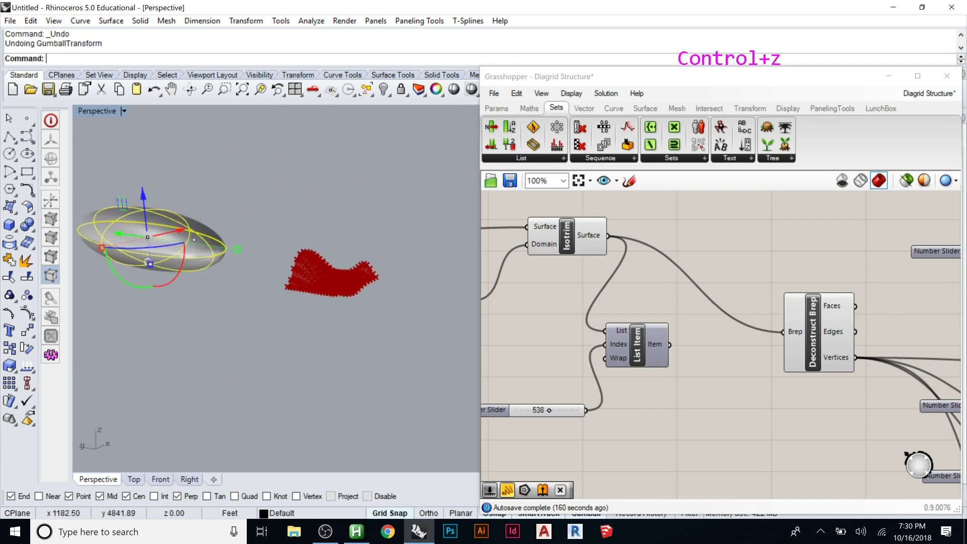
pyautogui.moveTo(164, 266)
pyautogui.mouseDown(button='right')
pyautogui.moveTo(122, 313)
pyautogui.moveTo(98, 289)
pyautogui.moveTo(122, 274)
pyautogui.moveTo(124, 304)
pyautogui.moveTo(152, 267)
pyautogui.mouseUp(button='right')
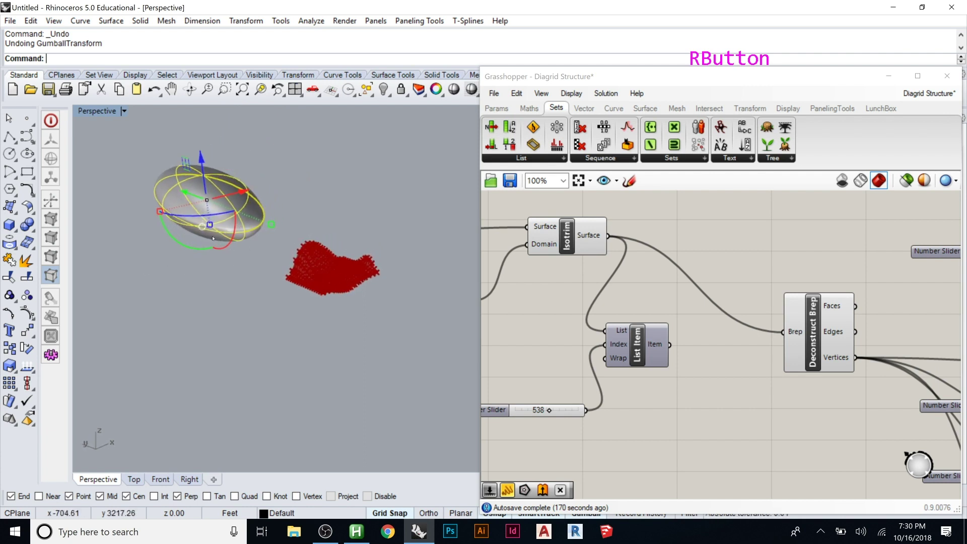
# Set the ellipsoid's gumball alignment to Object, trying World alignment first.
pyautogui.rightClick(204, 236)
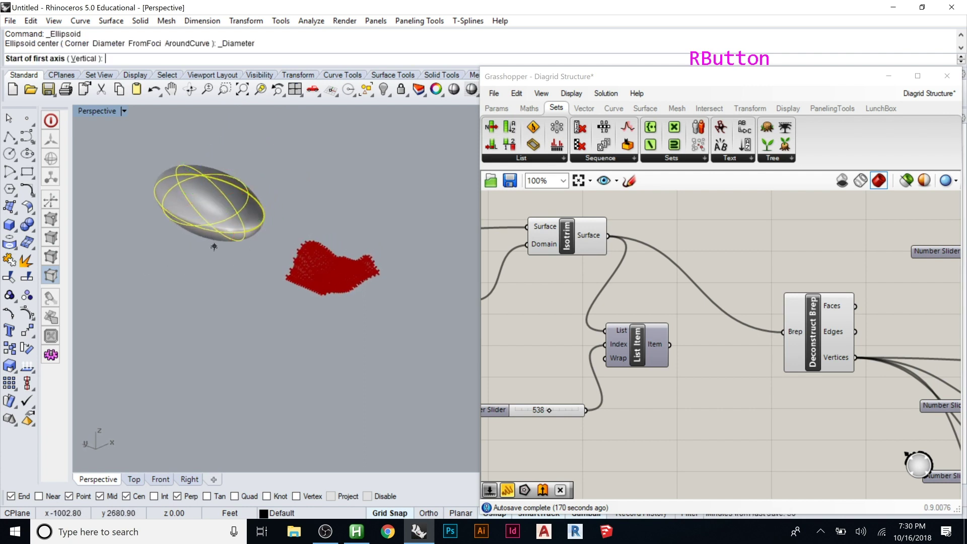
pyautogui.press('Escape')
pyautogui.click(202, 226)
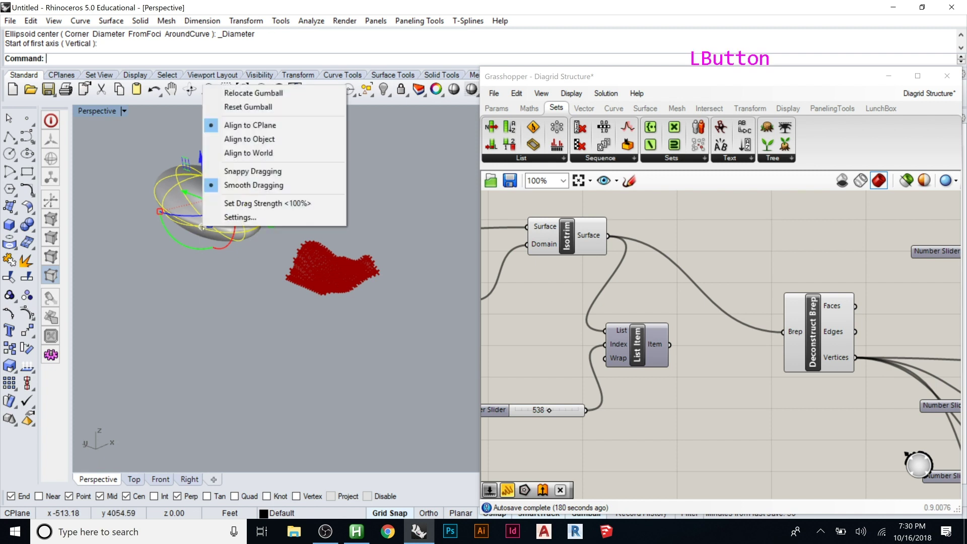
pyautogui.click(247, 152)
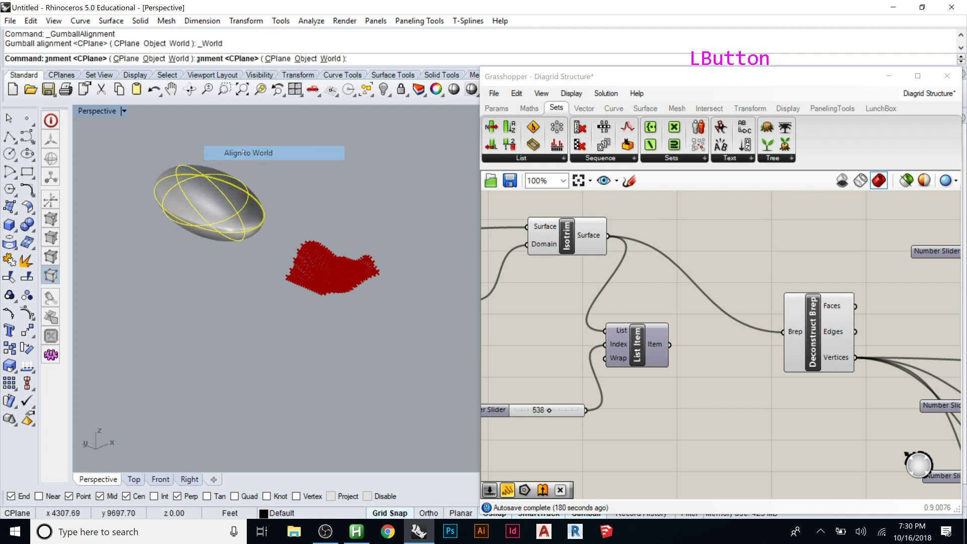
pyautogui.click(203, 227)
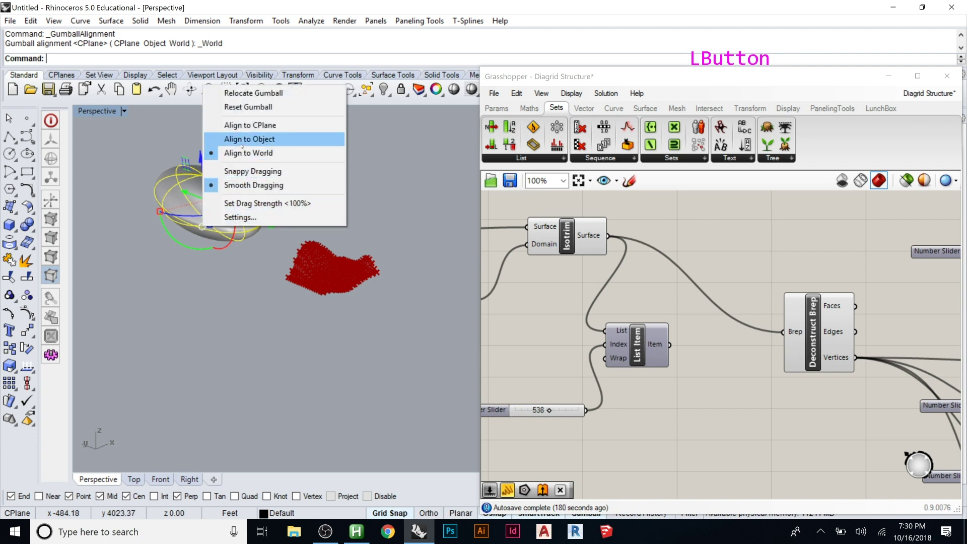
pyautogui.click(243, 140)
pyautogui.rightClick(191, 205)
pyautogui.moveTo(192, 205)
pyautogui.mouseDown(button='right')
pyautogui.moveTo(183, 236)
pyautogui.moveTo(198, 267)
pyautogui.moveTo(181, 203)
pyautogui.mouseUp(button='right')
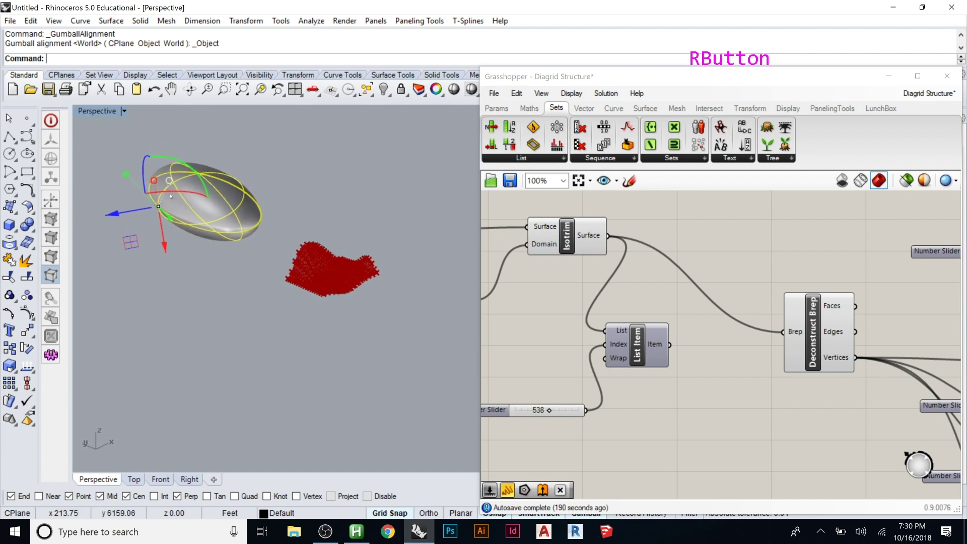
# Rotate the ellipsoid 90 degrees about the object-aligned gumball's blue axis to stand it upright, and deselect it.
pyautogui.click(145, 165)
pyautogui.write('90')
pyautogui.press('Return')
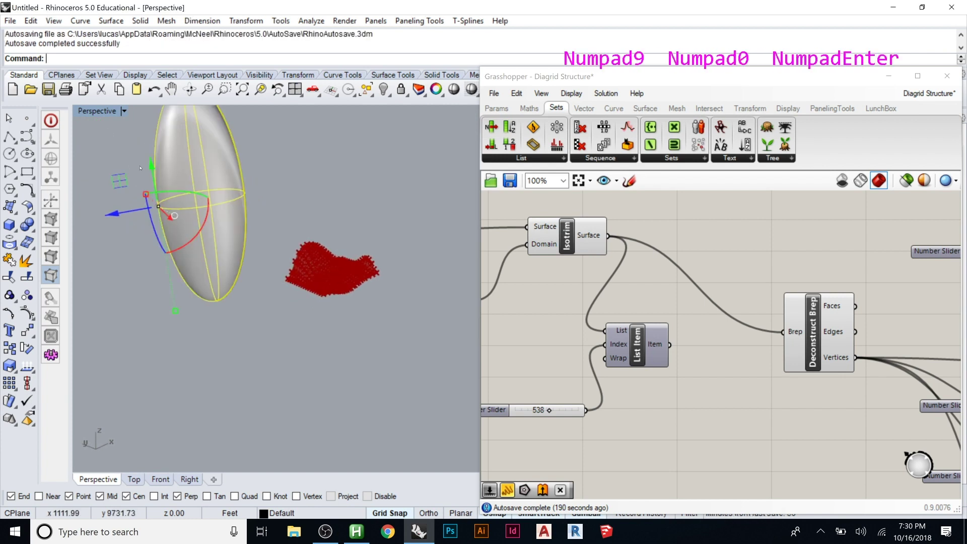
pyautogui.click(130, 169)
pyautogui.scroll(-3, 193, 166)
pyautogui.scroll(1, 193, 167)
pyautogui.scroll(2, 194, 166)
pyautogui.click(250, 205)
pyautogui.click(296, 277)
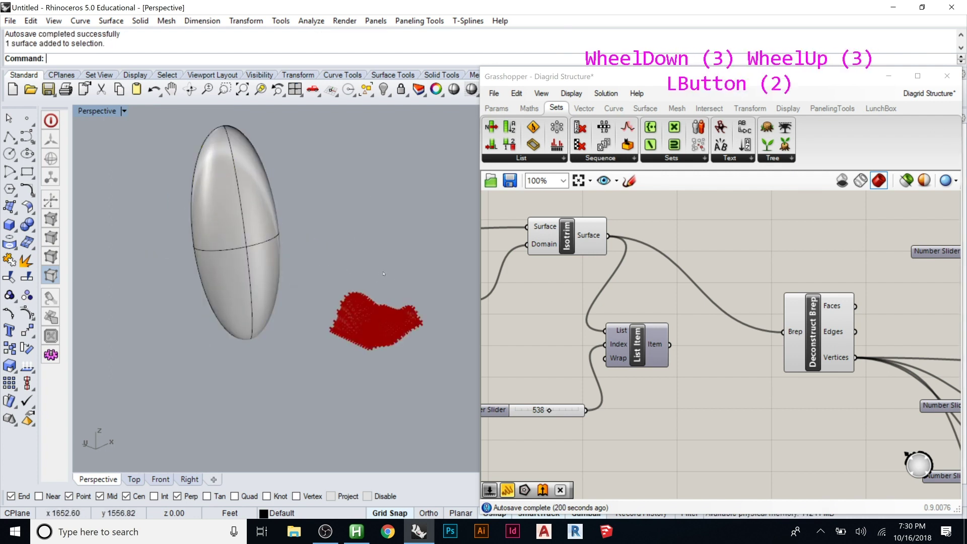
# Reference the upright ellipsoid as the single surface of the Surface parameter that feeds Divide Domain² and Isotrim.
pyautogui.scroll(-4, 738, 319)
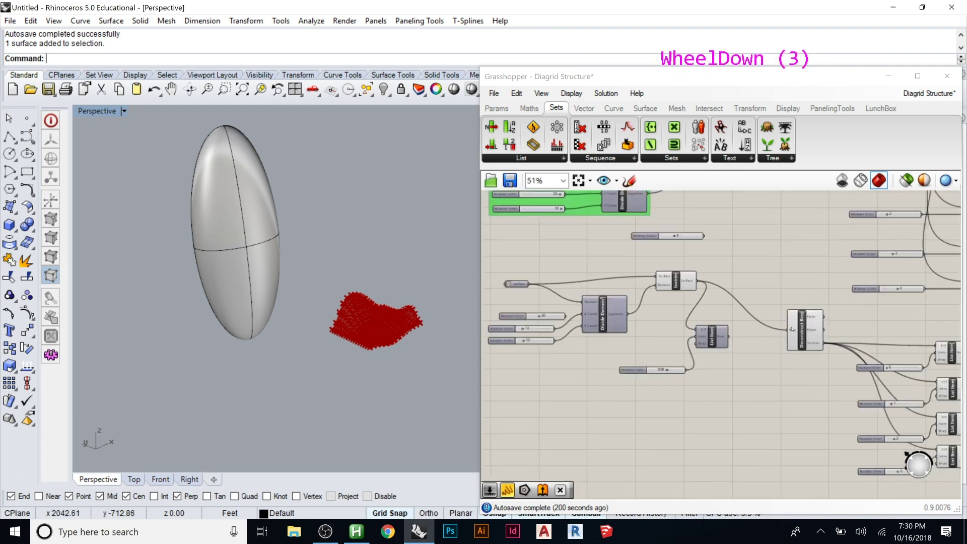
pyautogui.scroll(9, 561, 299)
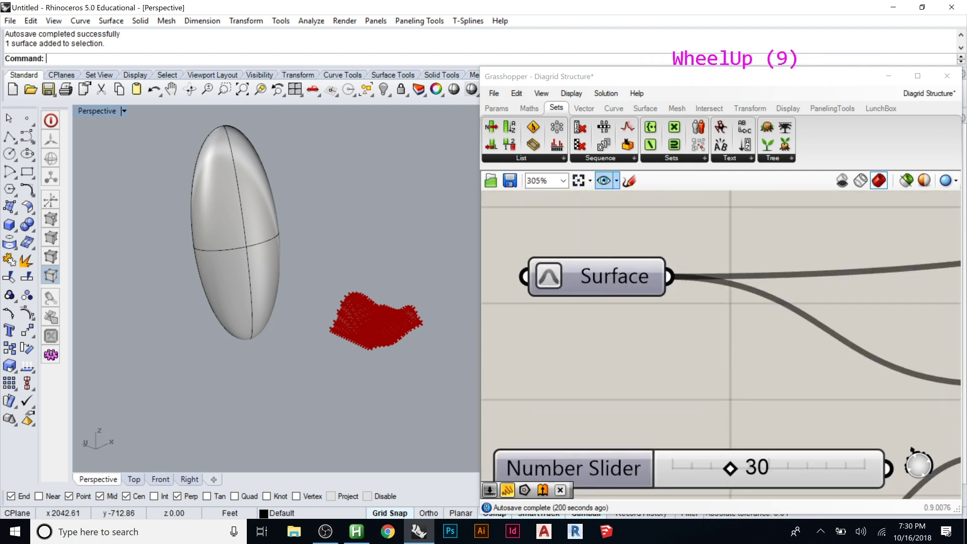
pyautogui.click(603, 180)
pyautogui.click(672, 209)
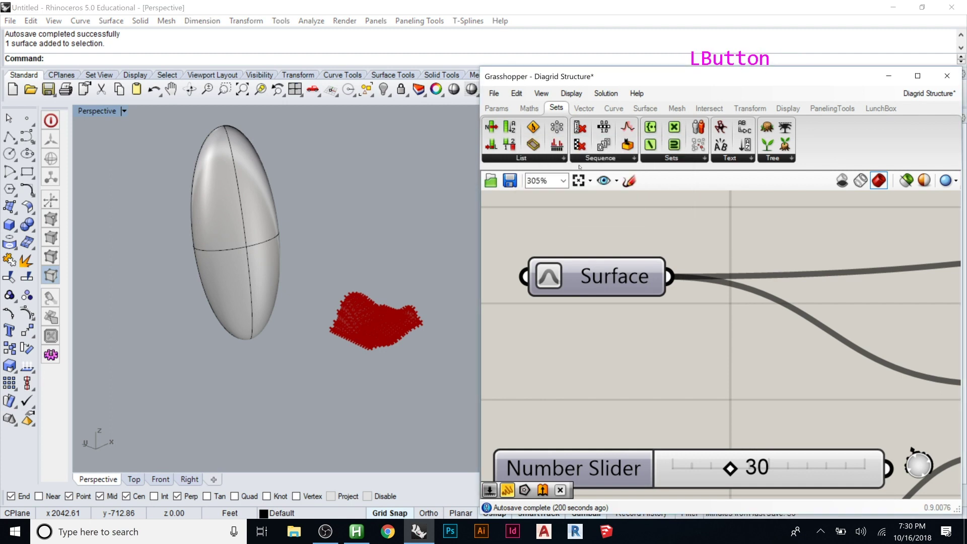
pyautogui.click(605, 181)
pyautogui.click(614, 198)
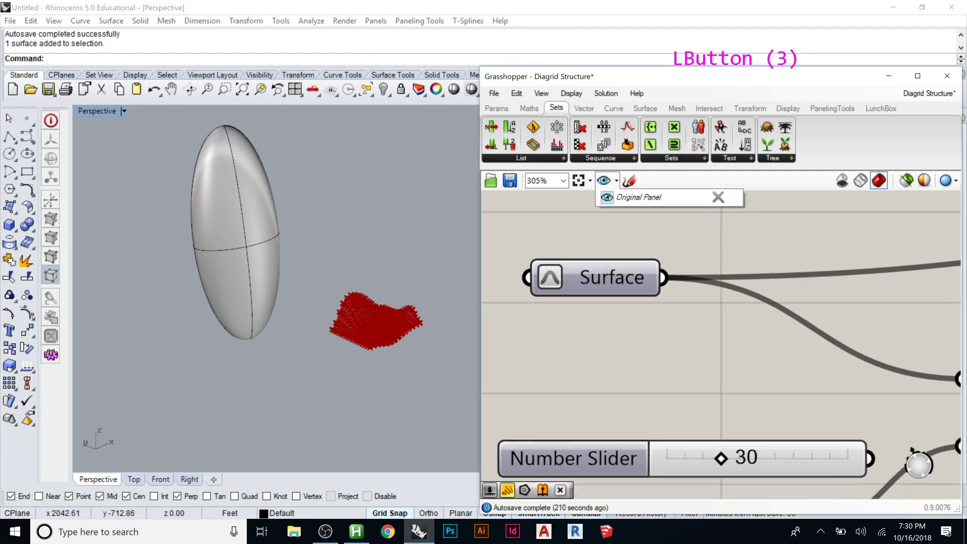
pyautogui.click(584, 290)
pyautogui.rightClick(584, 290)
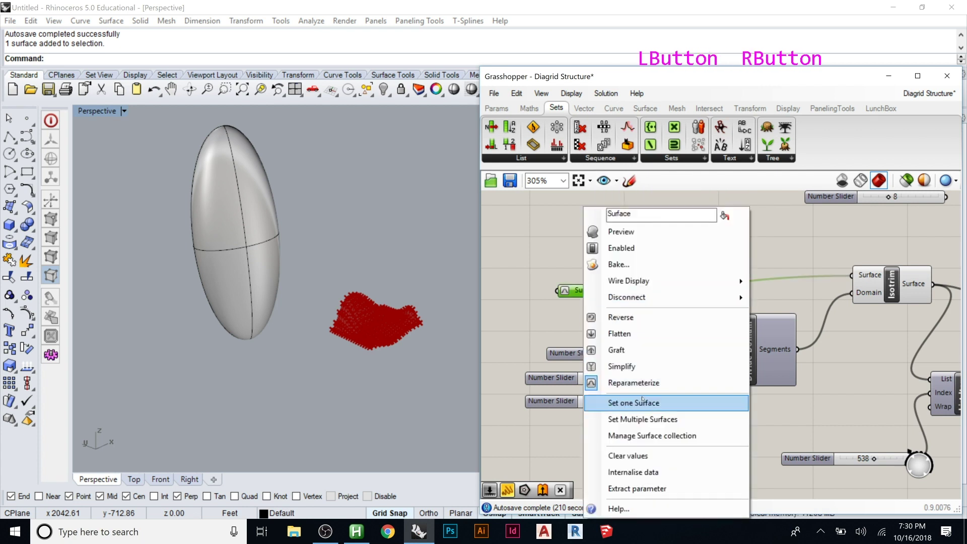
pyautogui.click(642, 402)
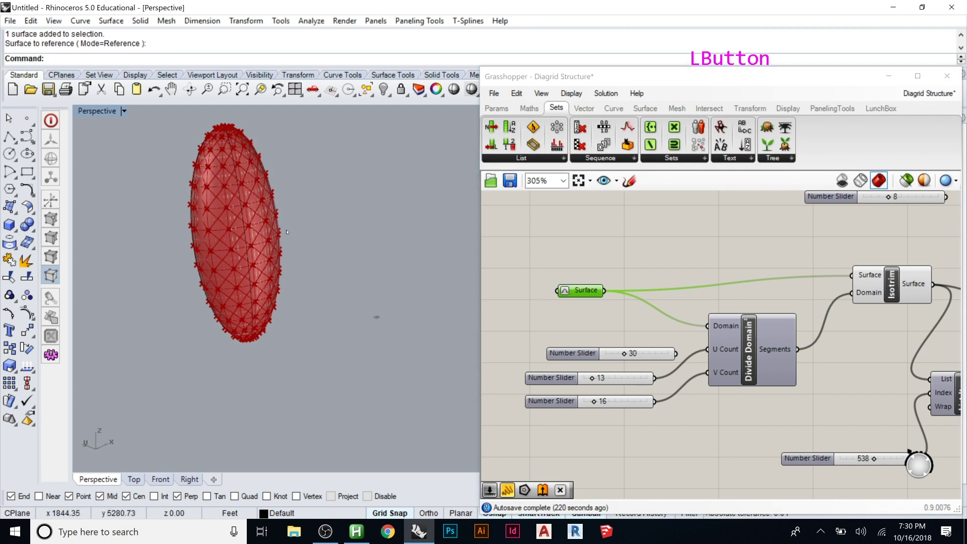
# Hide the source ellipsoid in the Rhino viewport and look closely at the diagrid generated on it.
pyautogui.click(227, 249)
pyautogui.click(384, 89)
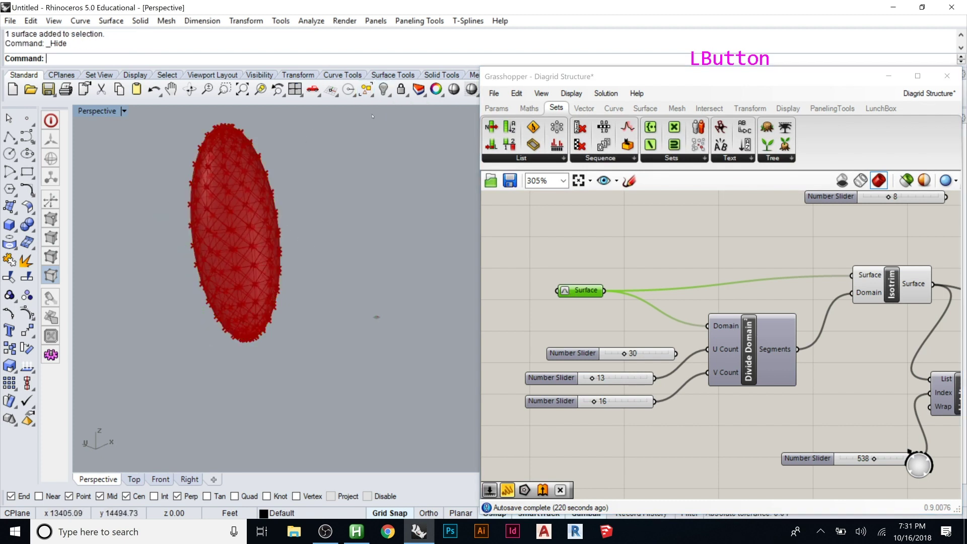
pyautogui.scroll(6, 215, 227)
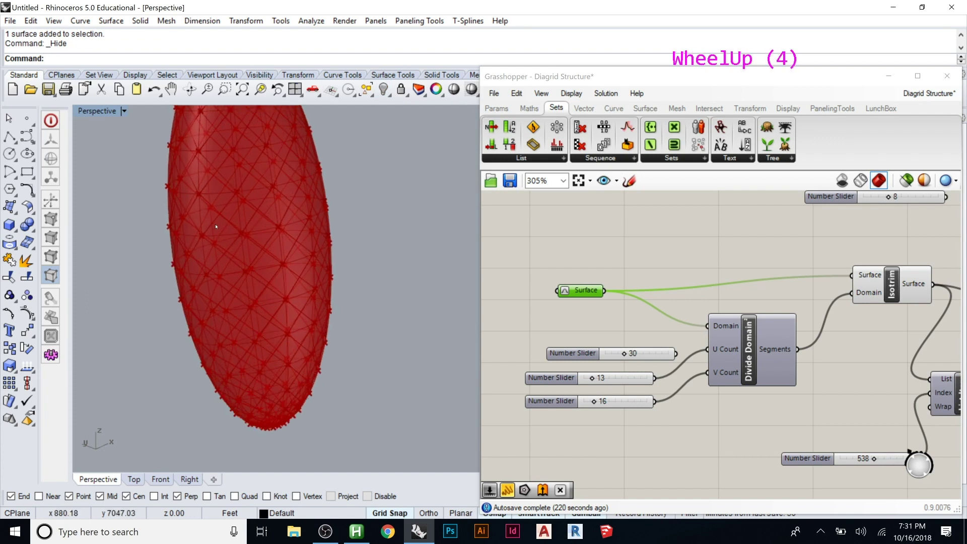
pyautogui.scroll(-2, 308, 380)
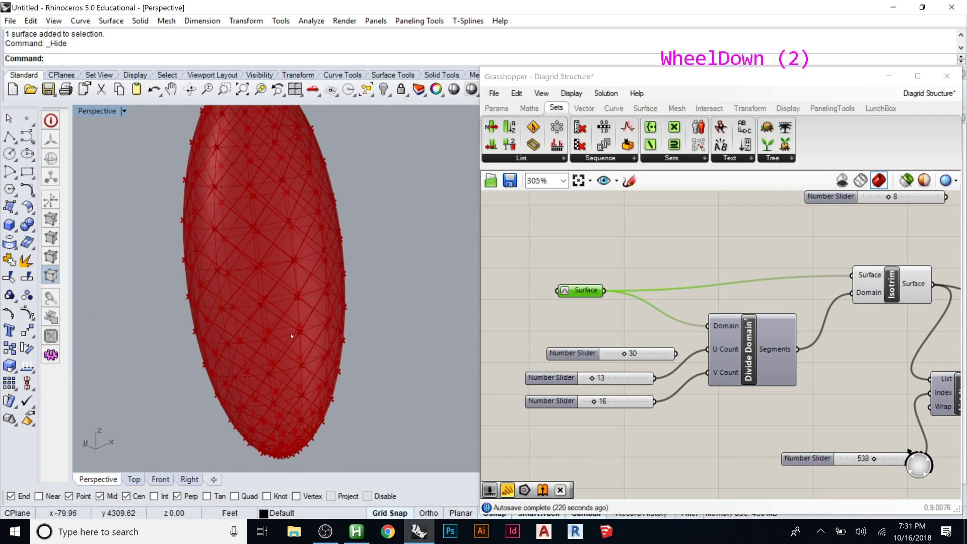
pyautogui.scroll(-1, 308, 380)
pyautogui.scroll(4, 266, 145)
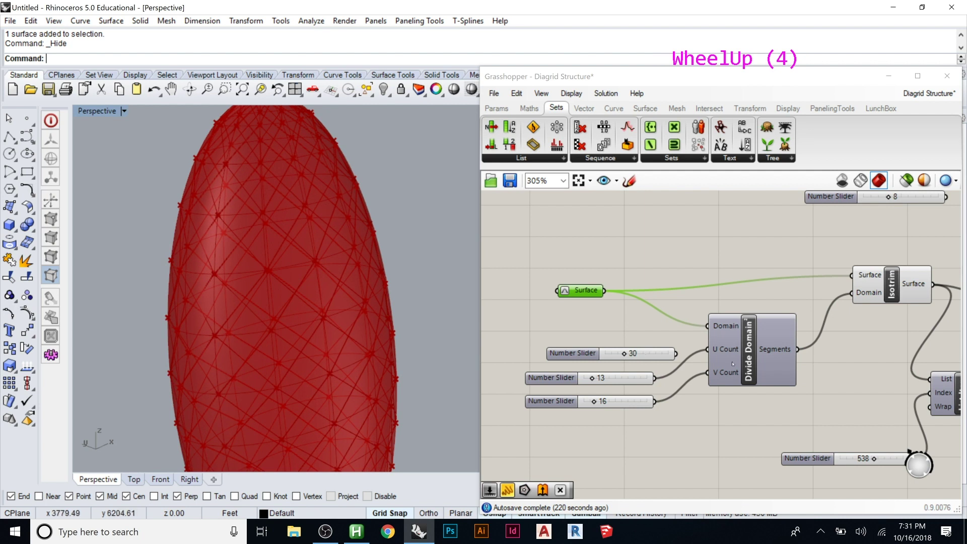
# Turn off the preview of the Isotrim and Deconstruct Brep components.
pyautogui.click(891, 284)
pyautogui.rightClick(891, 284)
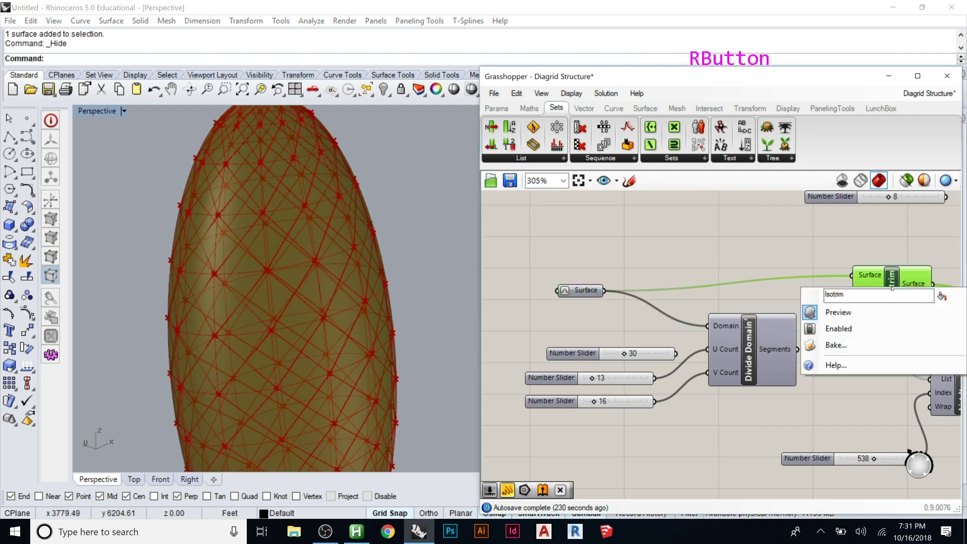
pyautogui.click(841, 311)
pyautogui.scroll(-5, 543, 241)
pyautogui.scroll(4, 725, 292)
pyautogui.click(725, 292)
pyautogui.press('space')
pyautogui.click(748, 267)
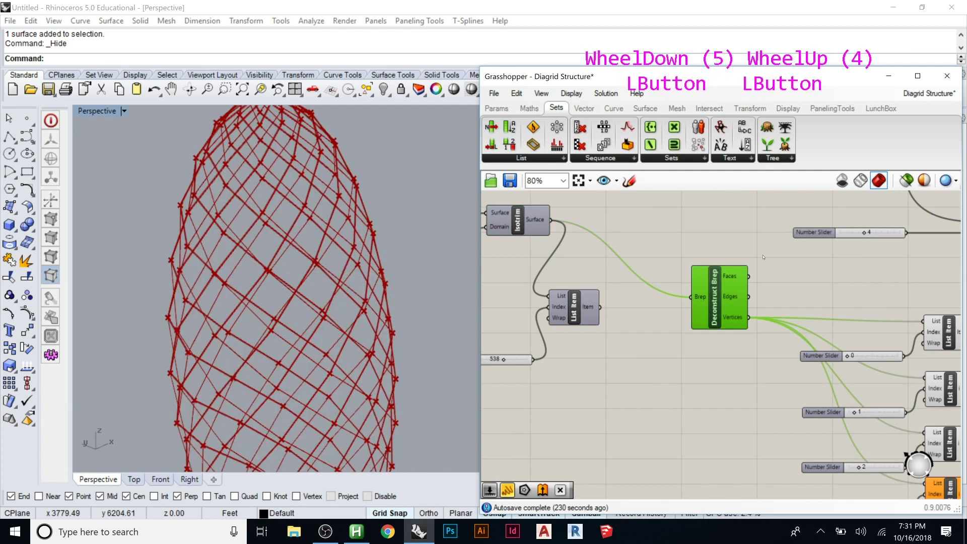
# Move the unconnected 30 slider aside and set Divide Domain²'s U Count to 37 and V Count to 20.
pyautogui.scroll(-2, 342, 262)
pyautogui.moveTo(342, 263); pyautogui.dragTo(357, 191, button='right')
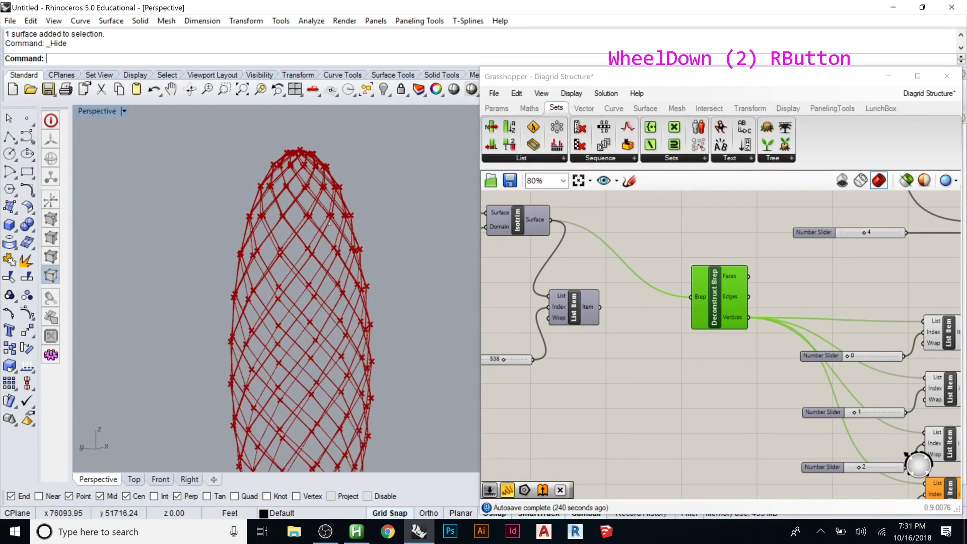
pyautogui.scroll(3, 297, 211)
pyautogui.scroll(-1, 297, 212)
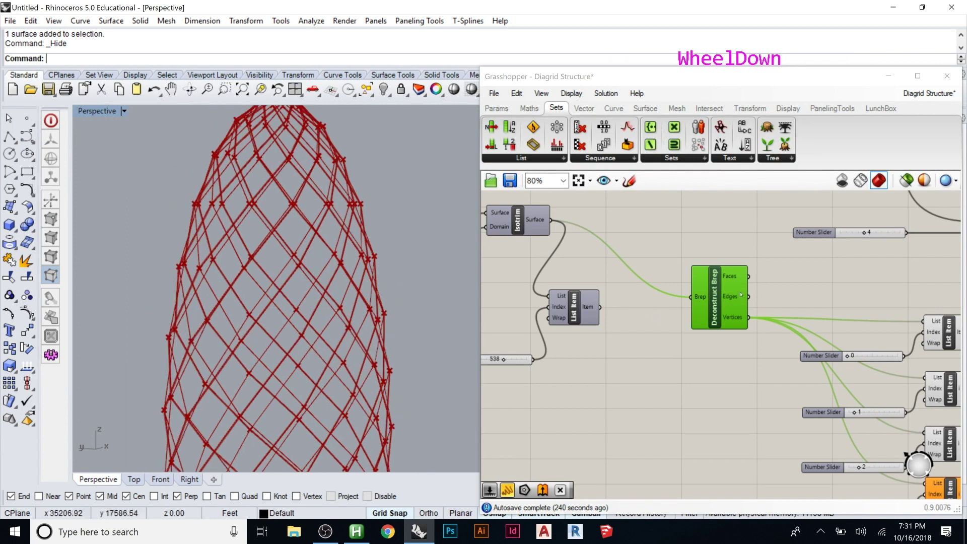
pyautogui.scroll(-4, 741, 294)
pyautogui.scroll(4, 610, 273)
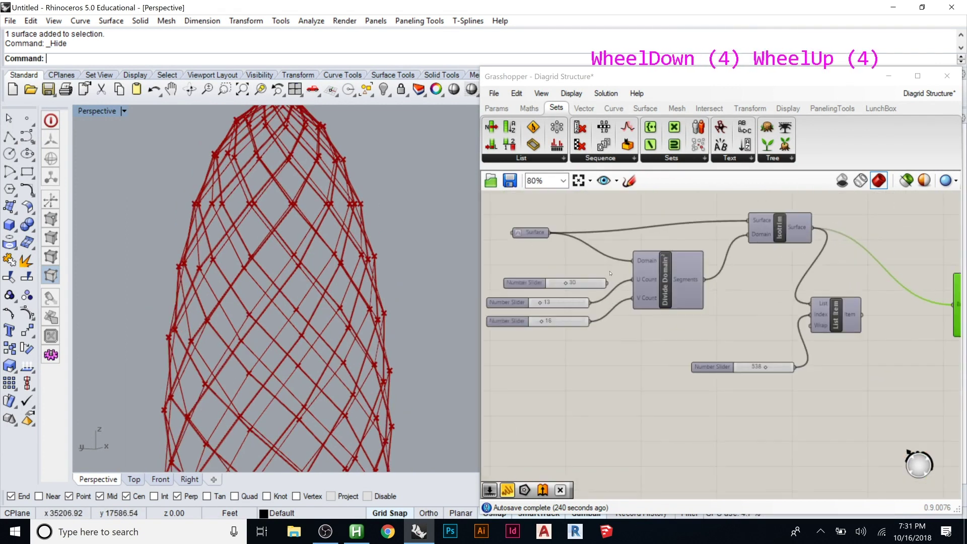
pyautogui.scroll(3, 610, 272)
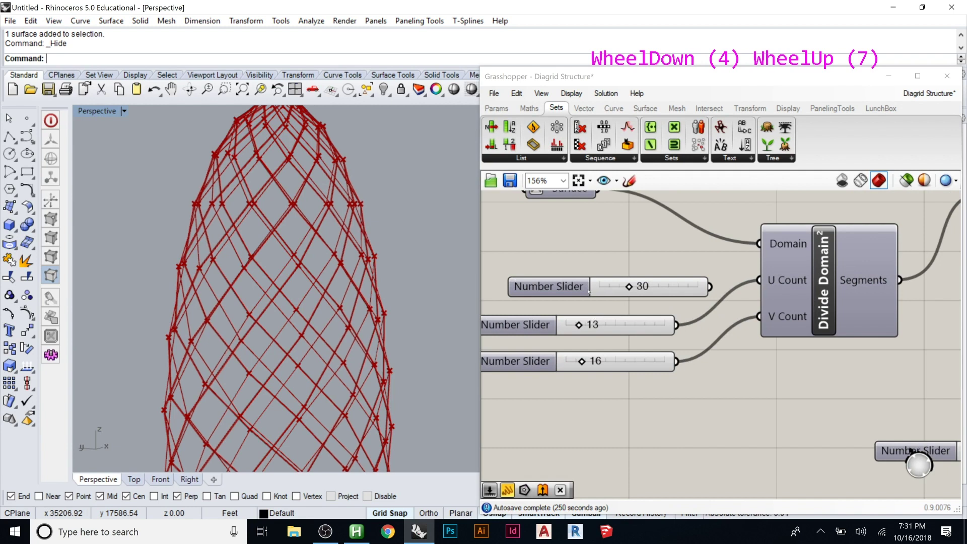
pyautogui.moveTo(588, 291); pyautogui.dragTo(540, 256)
pyautogui.moveTo(580, 325); pyautogui.dragTo(602, 325)
pyautogui.moveTo(267, 302); pyautogui.dragTo(260, 338, button='right')
pyautogui.click(582, 361)
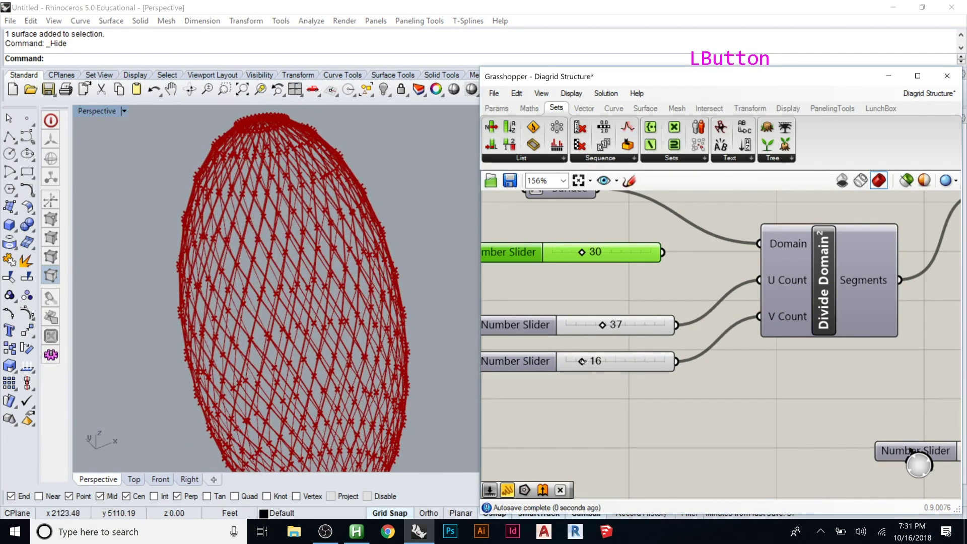
pyautogui.moveTo(590, 361)
pyautogui.mouseDown()
pyautogui.moveTo(608, 359)
pyautogui.moveTo(575, 362)
pyautogui.moveTo(586, 363)
pyautogui.mouseUp()
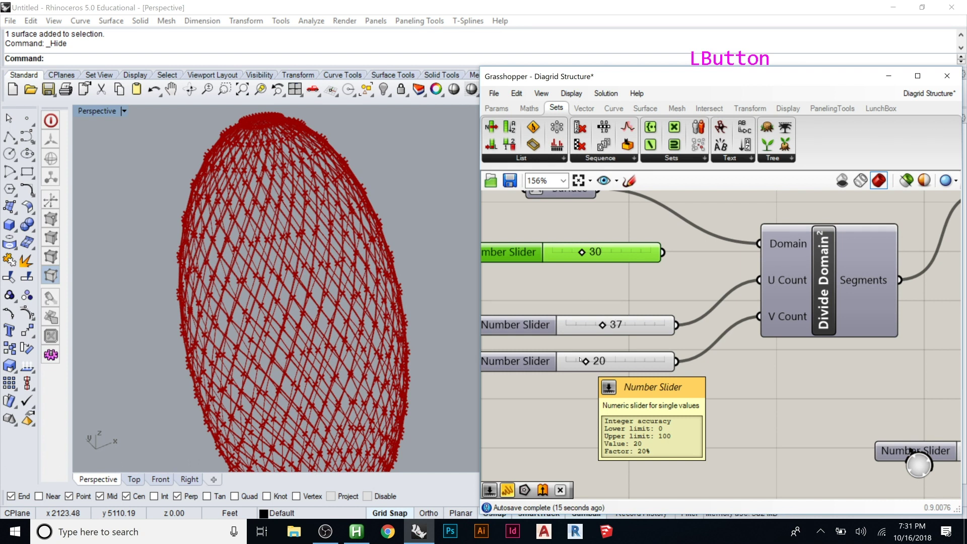
# Examine the denser diagrid on the ellipsoid from above its pole and along its sides.
pyautogui.moveTo(279, 282); pyautogui.dragTo(232, 406, button='right')
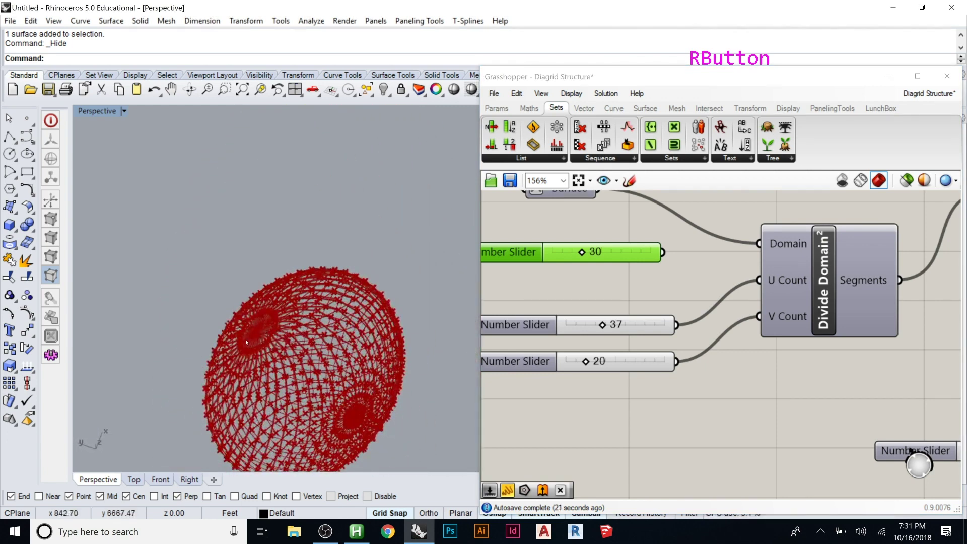
pyautogui.scroll(4, 246, 343)
pyautogui.moveTo(247, 340); pyautogui.dragTo(258, 265, button='right')
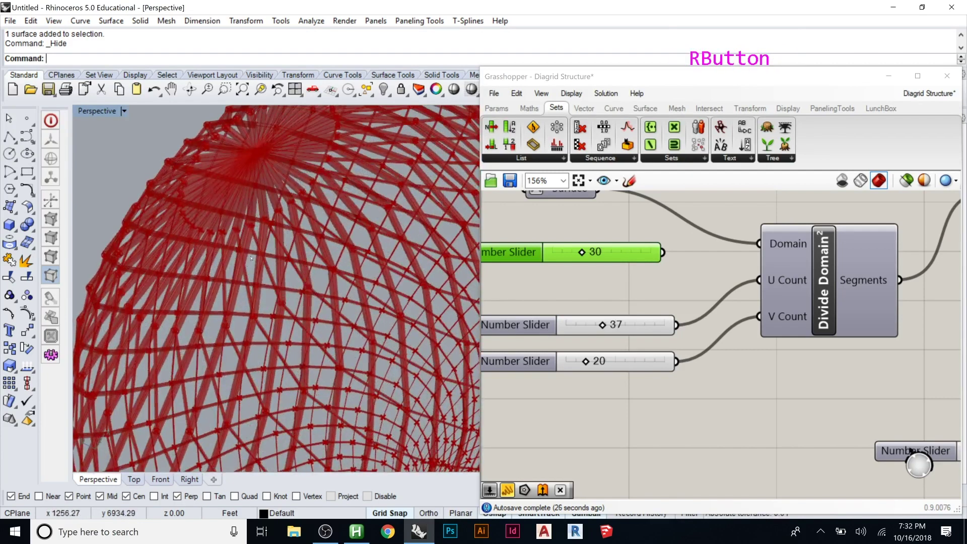
pyautogui.scroll(-3, 260, 250)
pyautogui.scroll(-1, 257, 254)
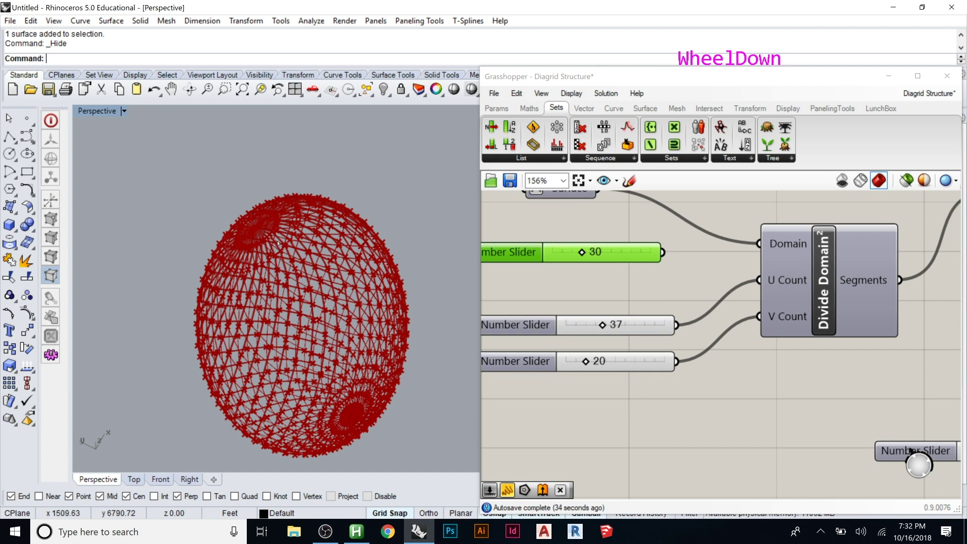
pyautogui.scroll(-2, 277, 242)
pyautogui.scroll(2, 304, 302)
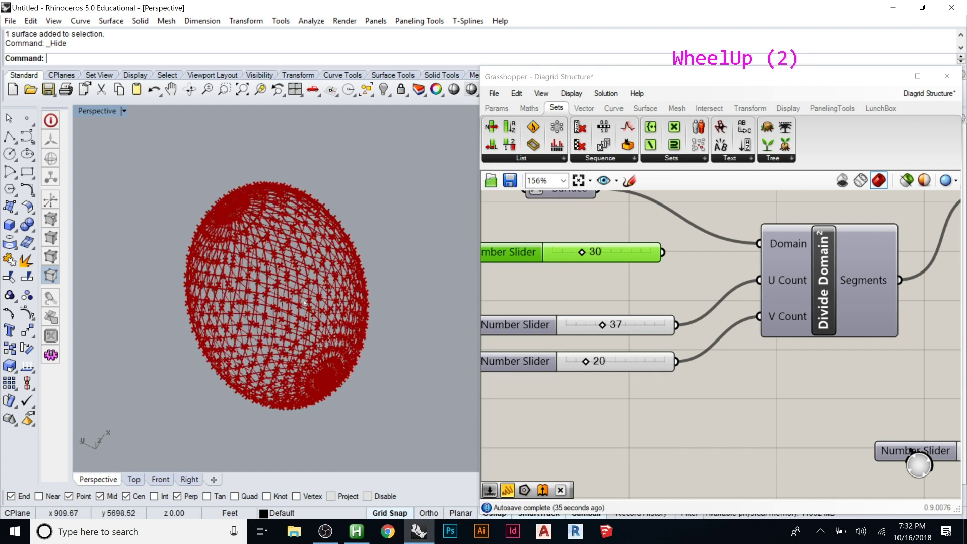
pyautogui.scroll(1, 304, 302)
pyautogui.scroll(-1, 304, 302)
pyautogui.moveTo(304, 302); pyautogui.dragTo(269, 153, button='right')
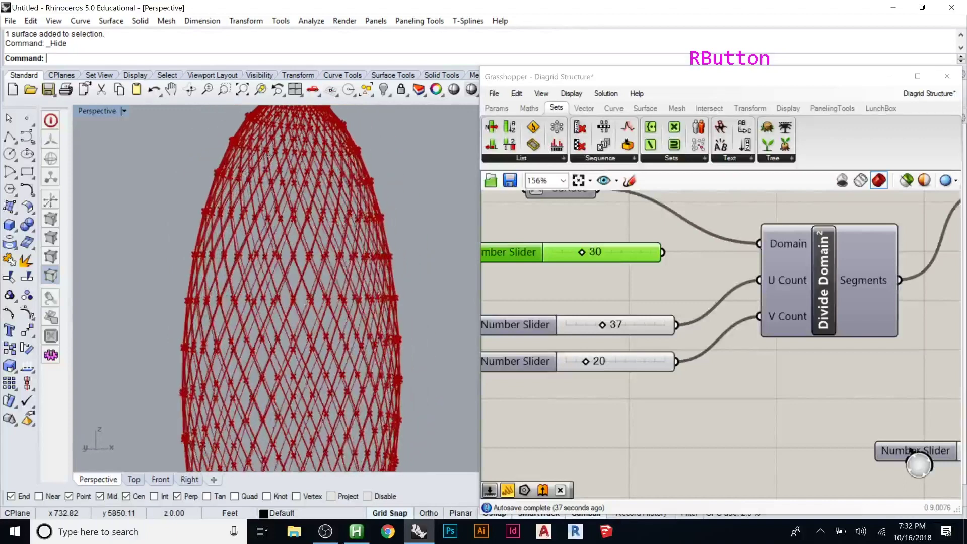
pyautogui.scroll(-2, 297, 419)
pyautogui.scroll(2, 297, 419)
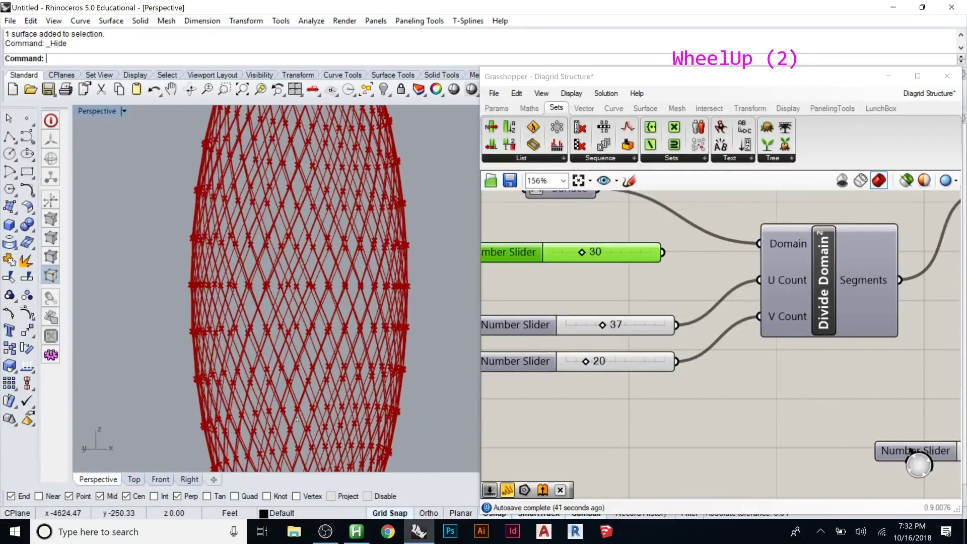
pyautogui.scroll(2, 297, 419)
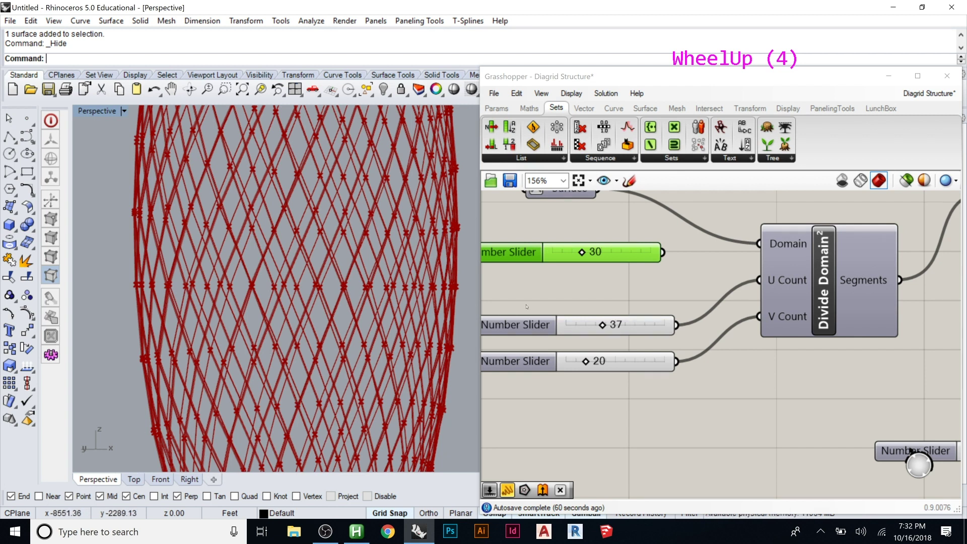
# Read the warning on the orange List Item component fed by the index 3 slider.
pyautogui.scroll(-5, 526, 306)
pyautogui.scroll(-3, 526, 305)
pyautogui.scroll(8, 763, 382)
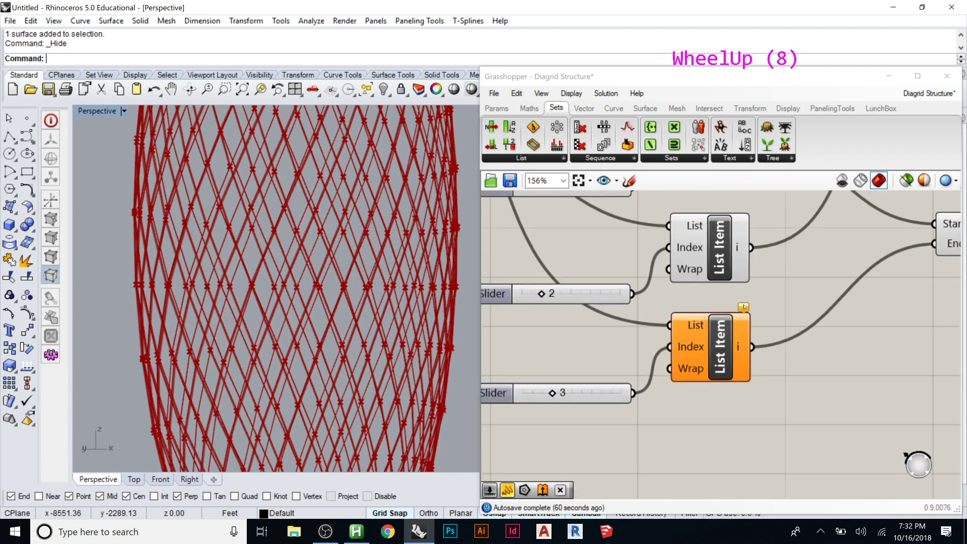
pyautogui.moveTo(744, 307)
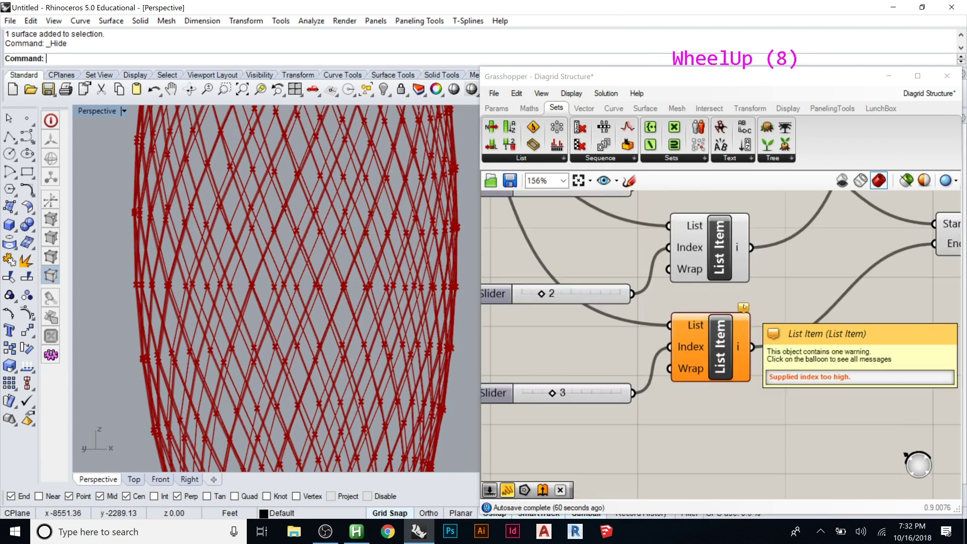
pyautogui.click(551, 392)
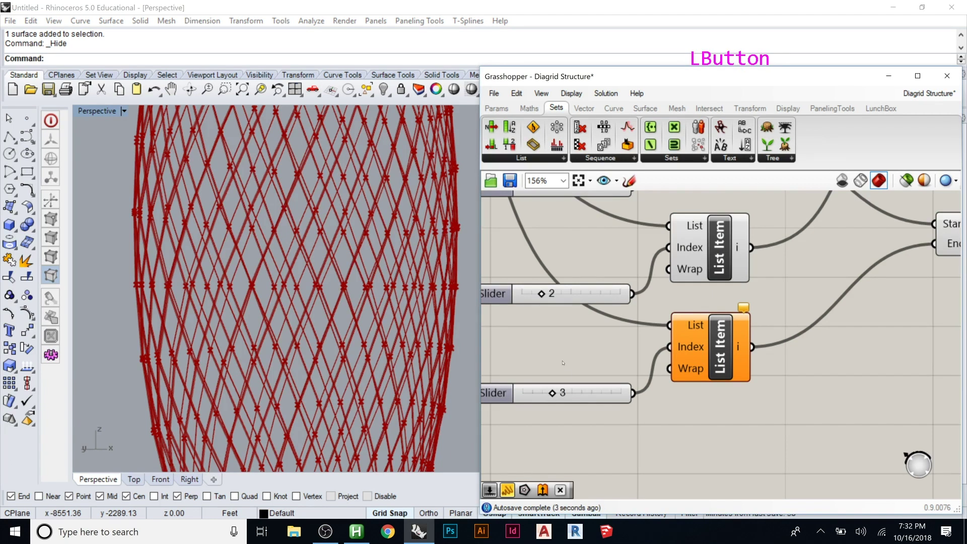
# Select the lower Pipe component to highlight its set of pipes in the Rhino viewport.
pyautogui.scroll(-6, 562, 363)
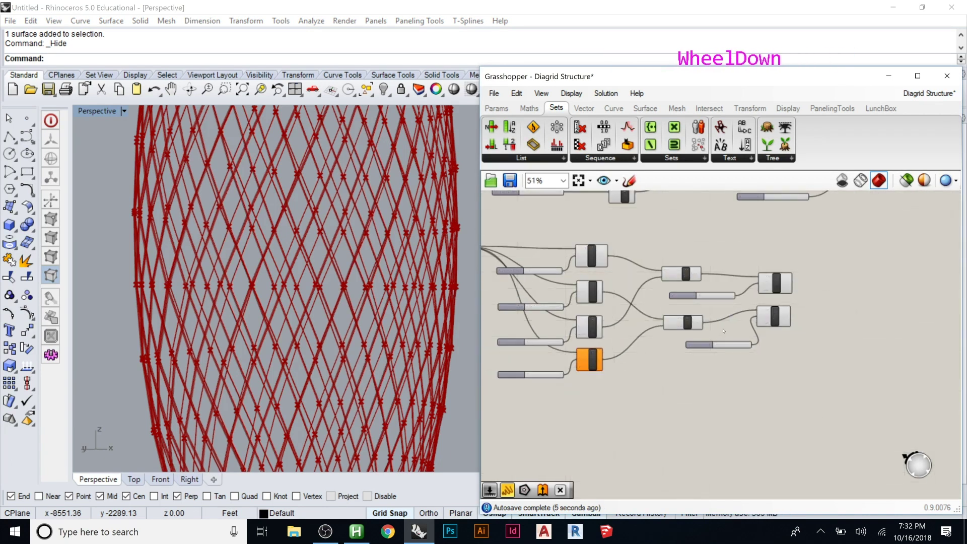
pyautogui.click(771, 312)
pyautogui.scroll(3, 773, 315)
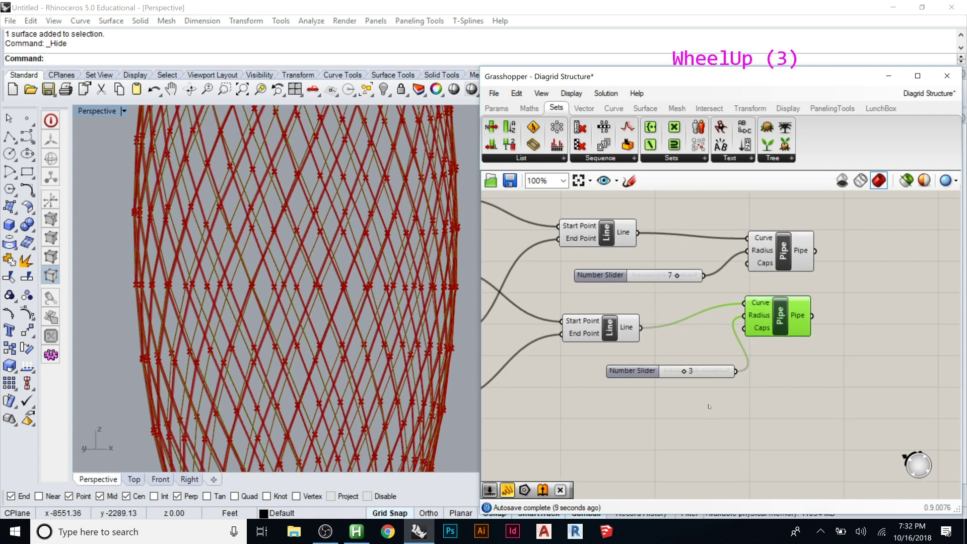
pyautogui.scroll(-1, 708, 406)
pyautogui.scroll(1, 708, 406)
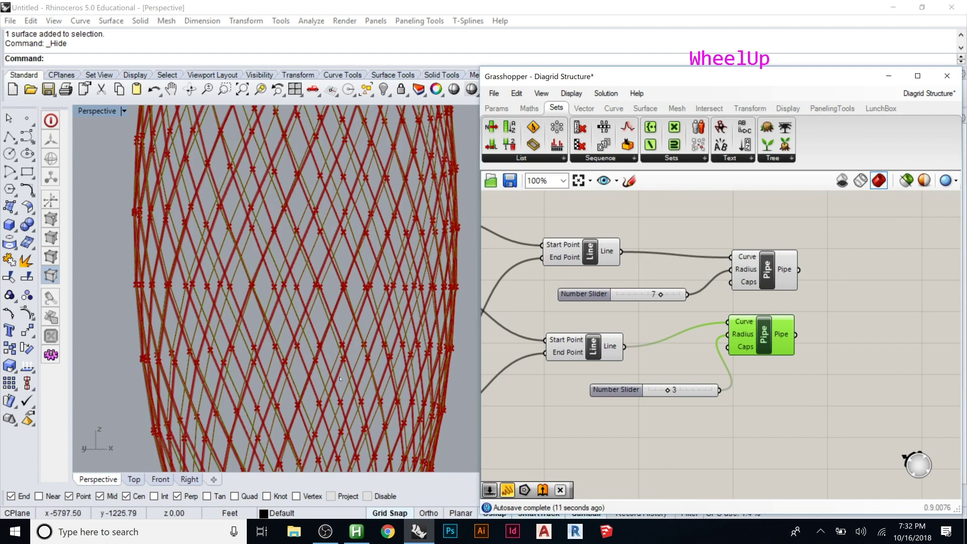
# Set the upper Pipe component's radius to 4 and the lower one's to 9, checking the pipes at the pole.
pyautogui.scroll(-4, 340, 378)
pyautogui.moveTo(340, 379); pyautogui.dragTo(252, 257, button='right')
pyautogui.scroll(5, 245, 267)
pyautogui.scroll(2, 246, 268)
pyautogui.scroll(-1, 369, 278)
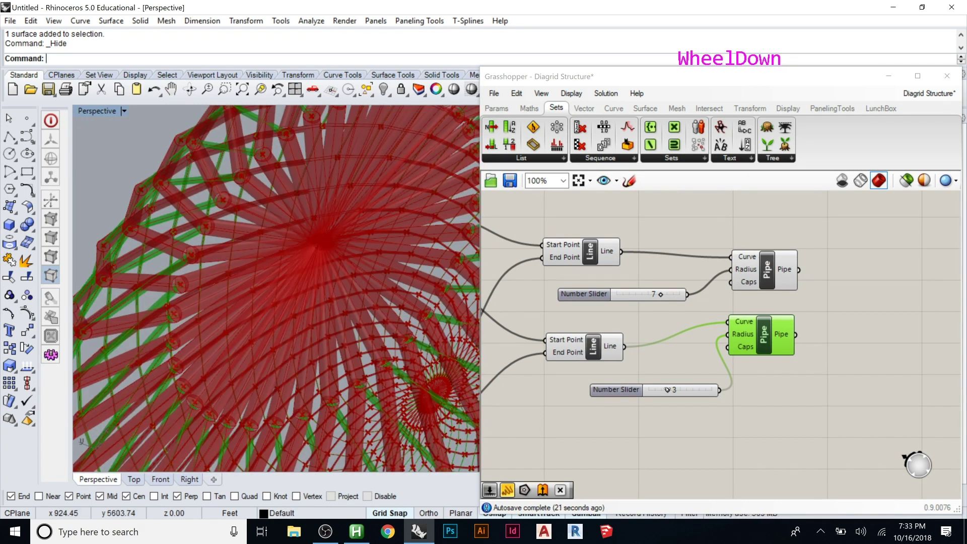
pyautogui.moveTo(658, 294); pyautogui.dragTo(639, 301)
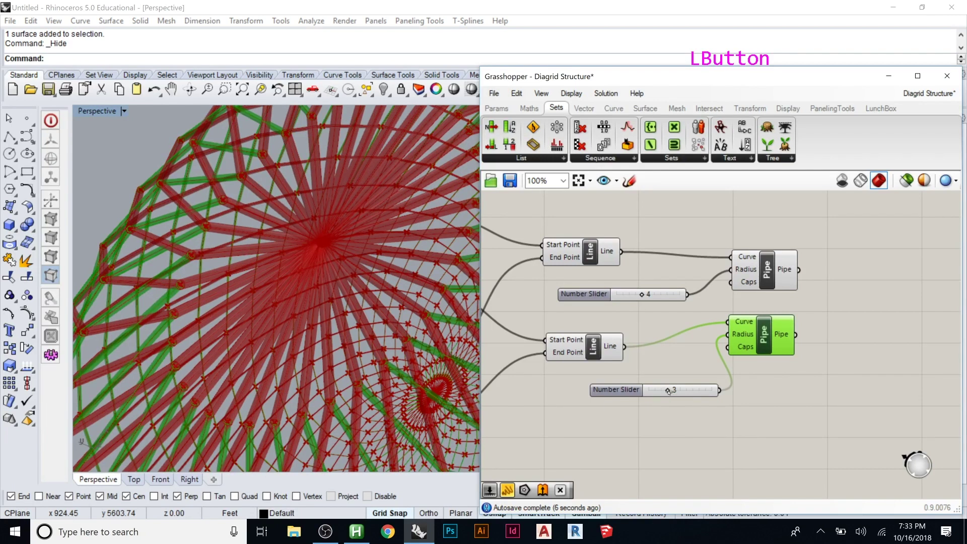
pyautogui.moveTo(668, 390); pyautogui.dragTo(708, 389)
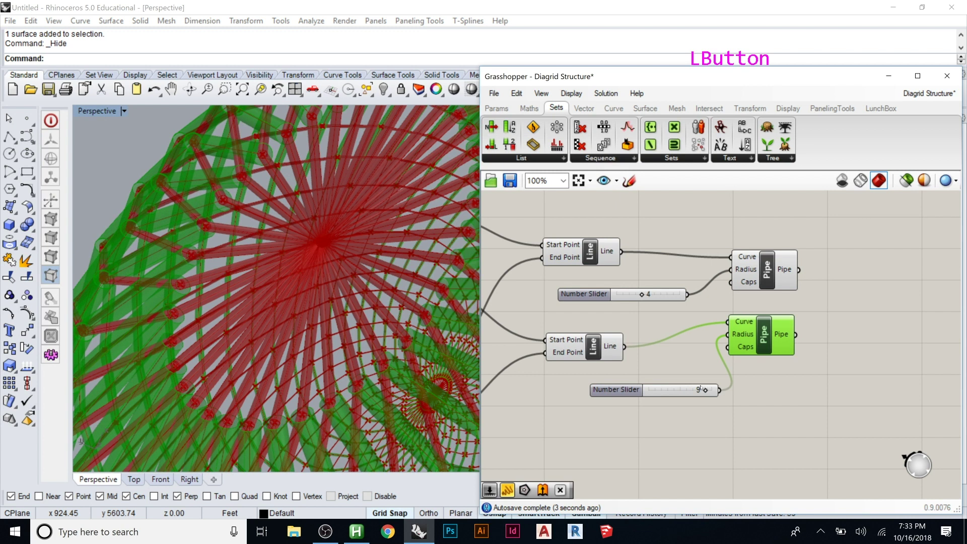
# Review the whole piped ellipsoid and show the hidden objects in Rhino again.
pyautogui.click(231, 166)
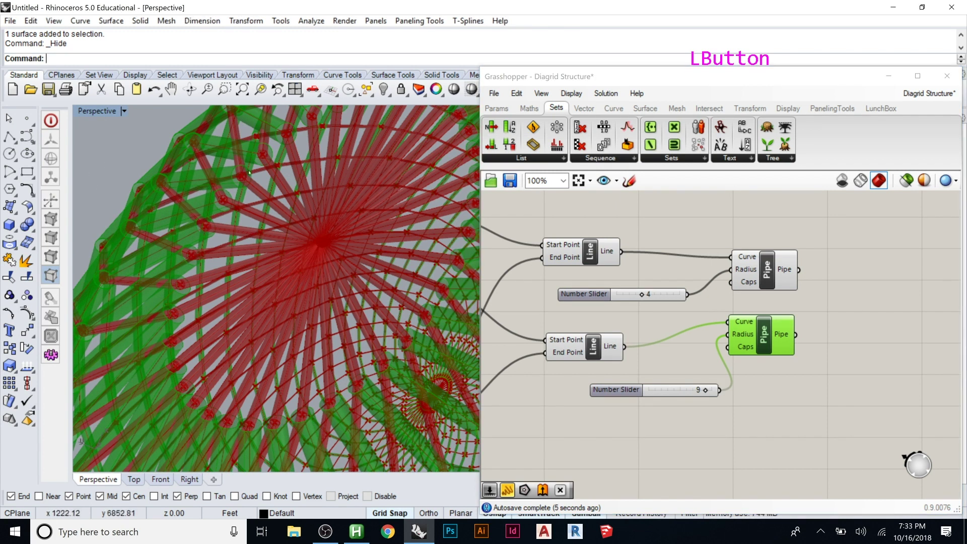
pyautogui.scroll(-5, 236, 174)
pyautogui.moveTo(237, 174); pyautogui.dragTo(382, 220, button='right')
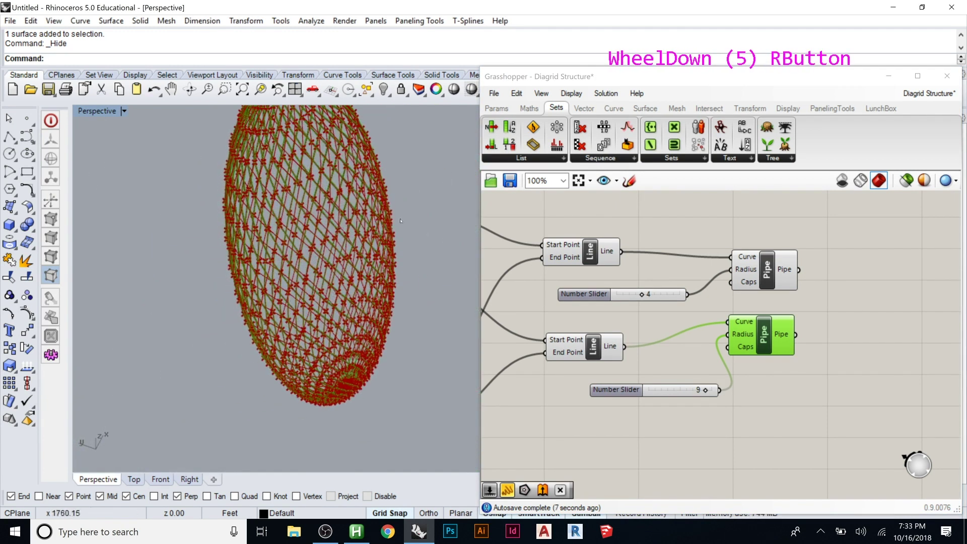
pyautogui.click(382, 220)
pyautogui.moveTo(326, 261); pyautogui.dragTo(366, 211, button='right')
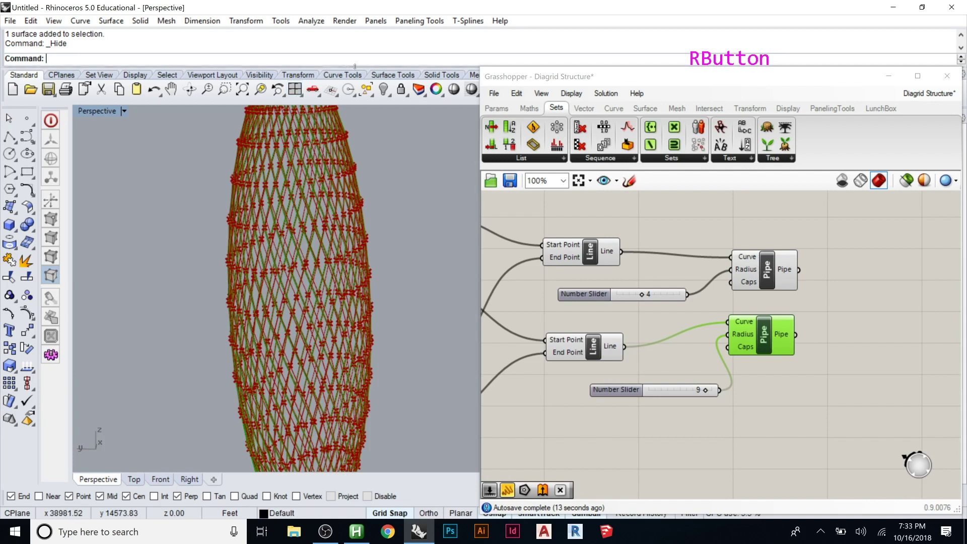
pyautogui.click(383, 89)
pyautogui.rightClick(383, 89)
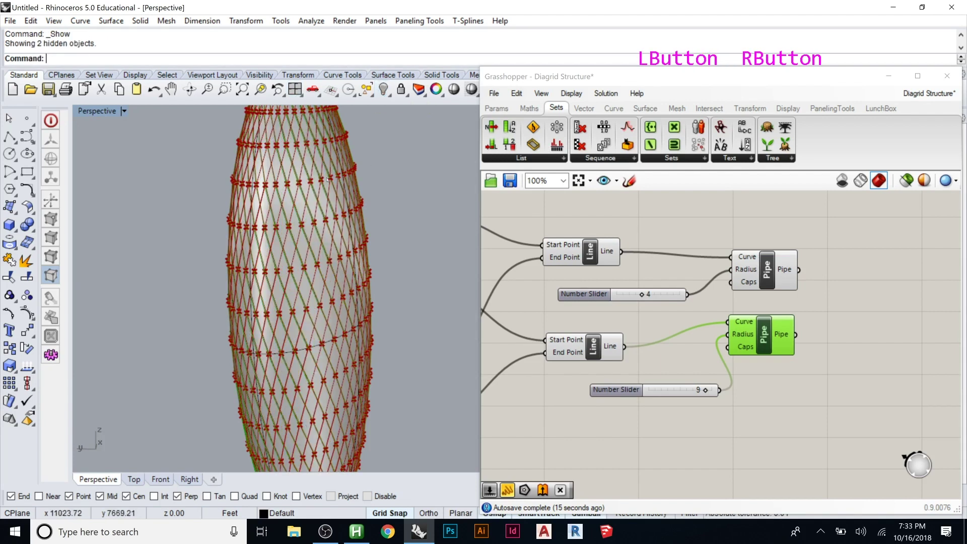
# Select the source ellipsoid and widen it by scaling it along the gumball's red axis.
pyautogui.click(266, 366)
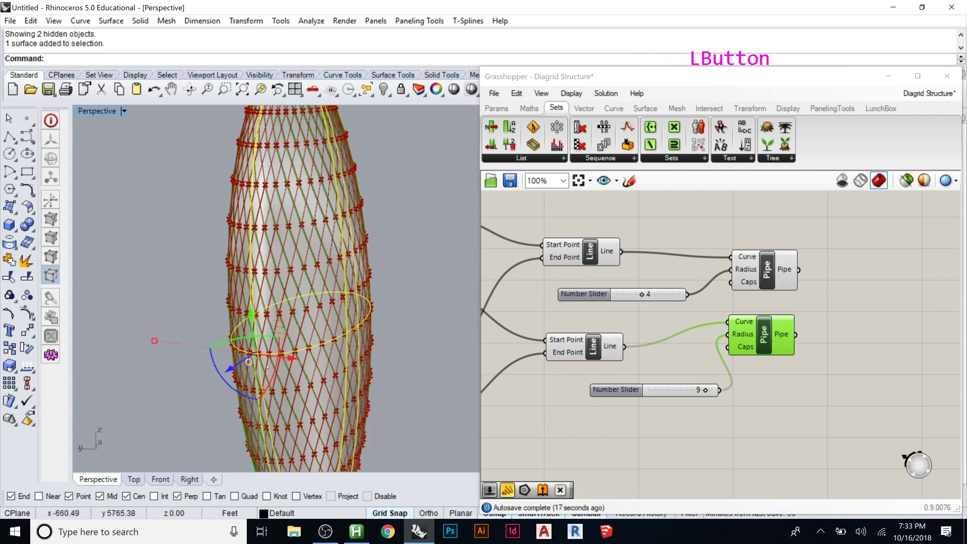
pyautogui.moveTo(267, 366); pyautogui.dragTo(100, 321)
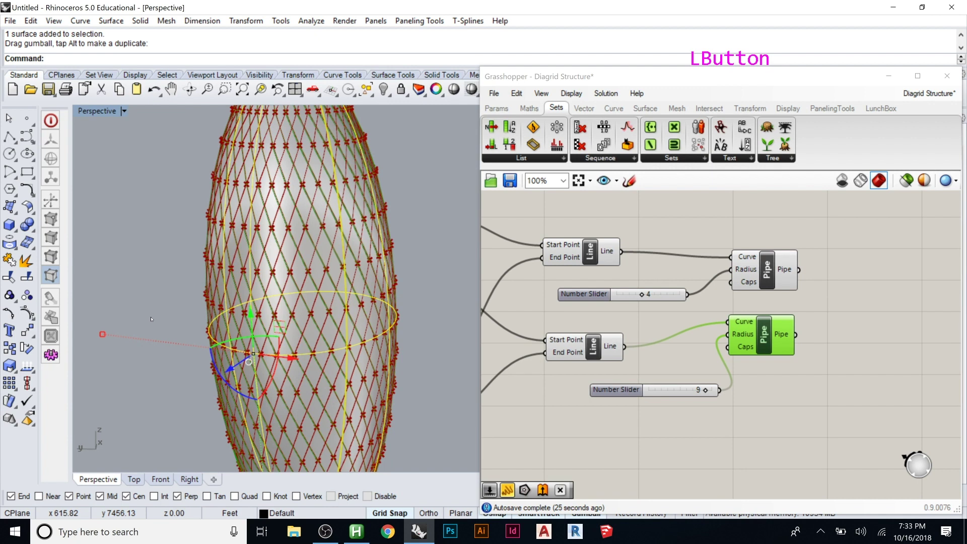
pyautogui.scroll(-2, 304, 315)
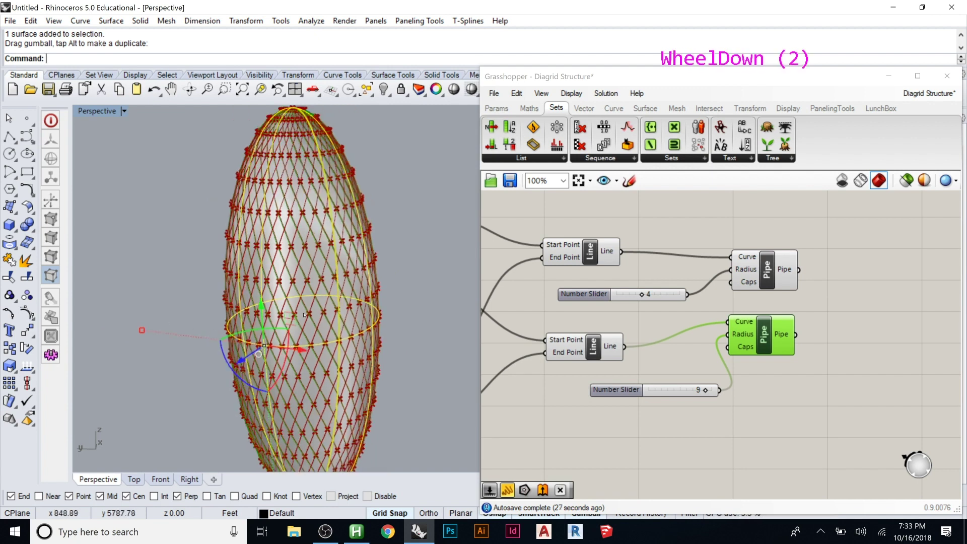
pyautogui.scroll(1, 304, 315)
pyautogui.moveTo(304, 316); pyautogui.dragTo(332, 320, button='right')
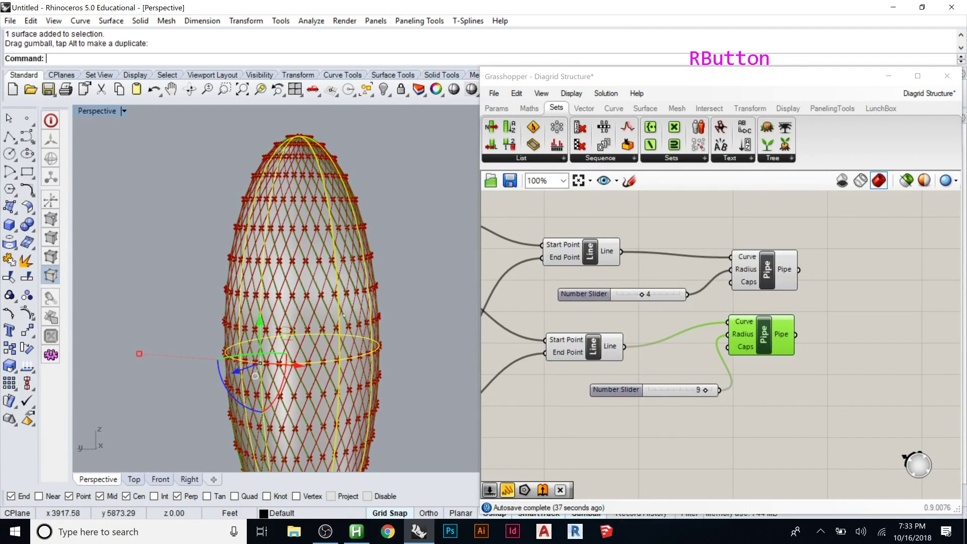
# Hide the selected source ellipsoid and look closely at the crossing pipes of the diagrid.
pyautogui.scroll(2, 282, 300)
pyautogui.scroll(6, 282, 301)
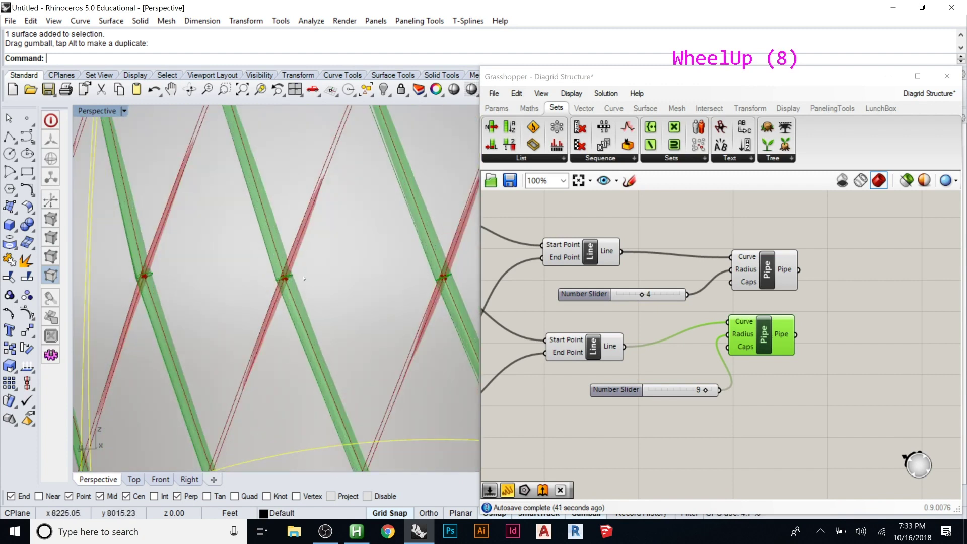
pyautogui.click(330, 279)
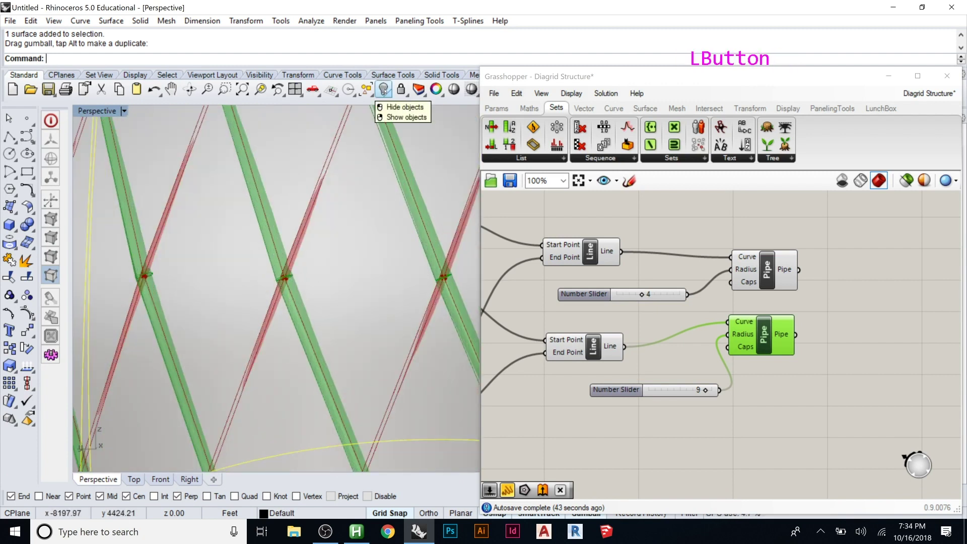
pyautogui.click(383, 89)
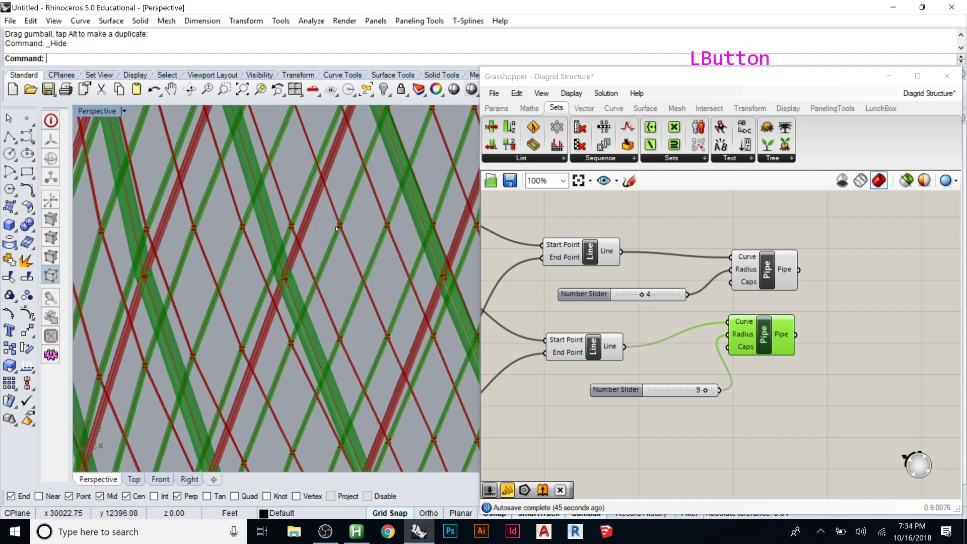
# Deselect the lower Pipe component and set the upper Pipe component's radius to 7.
pyautogui.click(570, 268)
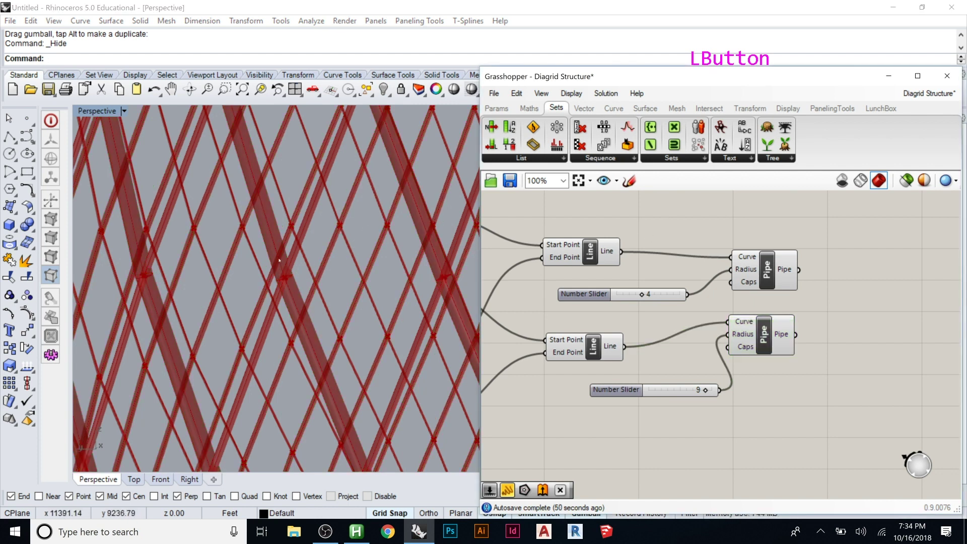
pyautogui.moveTo(642, 295); pyautogui.dragTo(661, 294)
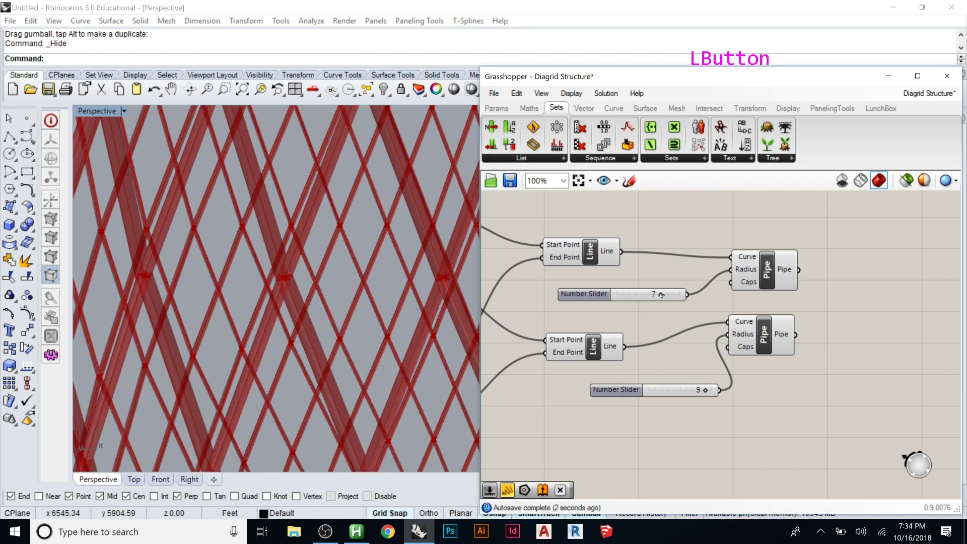
pyautogui.moveTo(219, 314); pyautogui.dragTo(266, 320, button='right')
pyautogui.moveTo(270, 318); pyautogui.dragTo(274, 321, button='right')
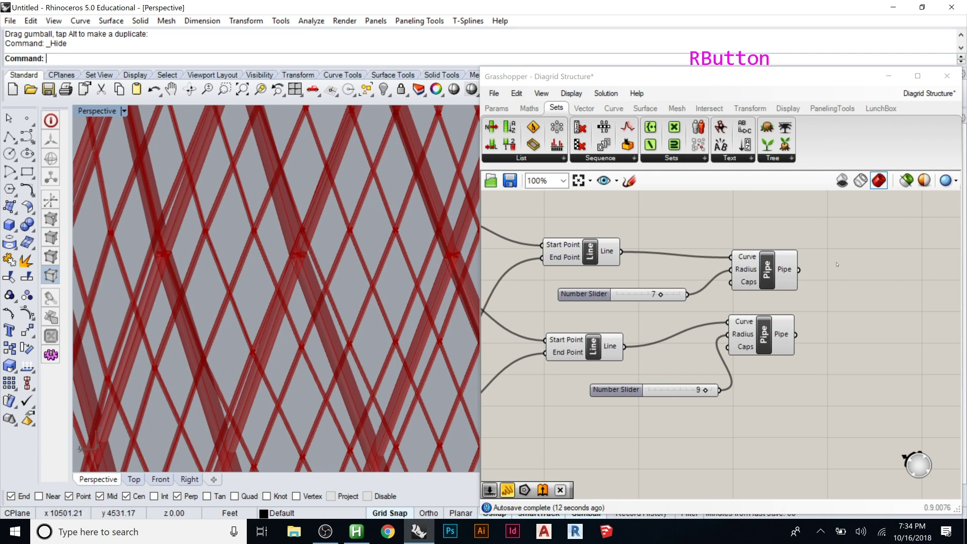
# Examine the List Item components feeding the lines and the vertex list output by Deconstruct Brep.
pyautogui.scroll(-3, 837, 264)
pyautogui.scroll(2, 837, 264)
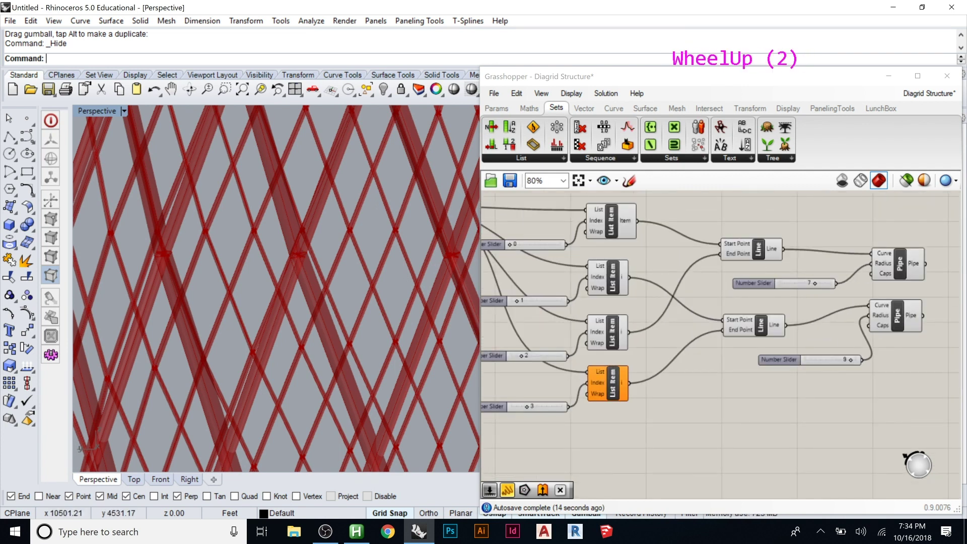
pyautogui.click(621, 229)
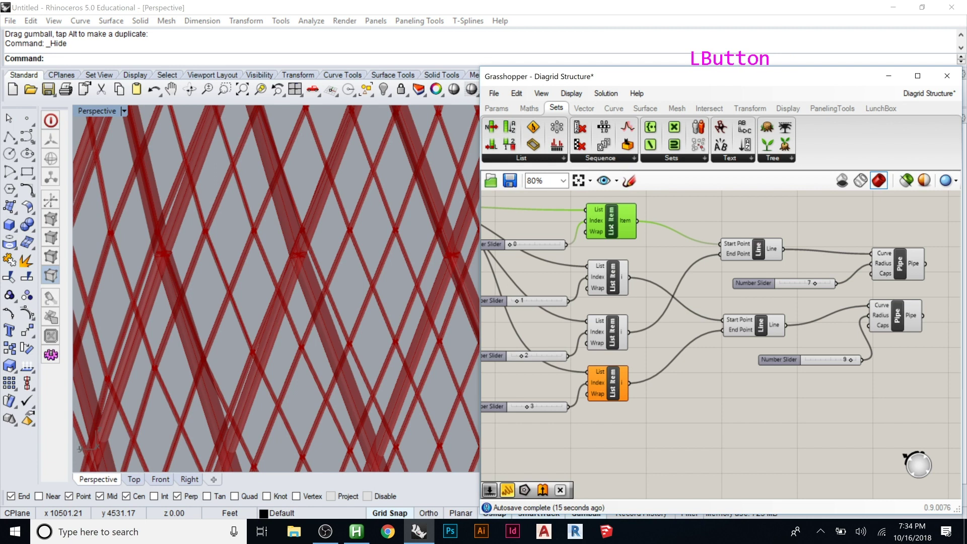
pyautogui.click(621, 279)
pyautogui.click(613, 338)
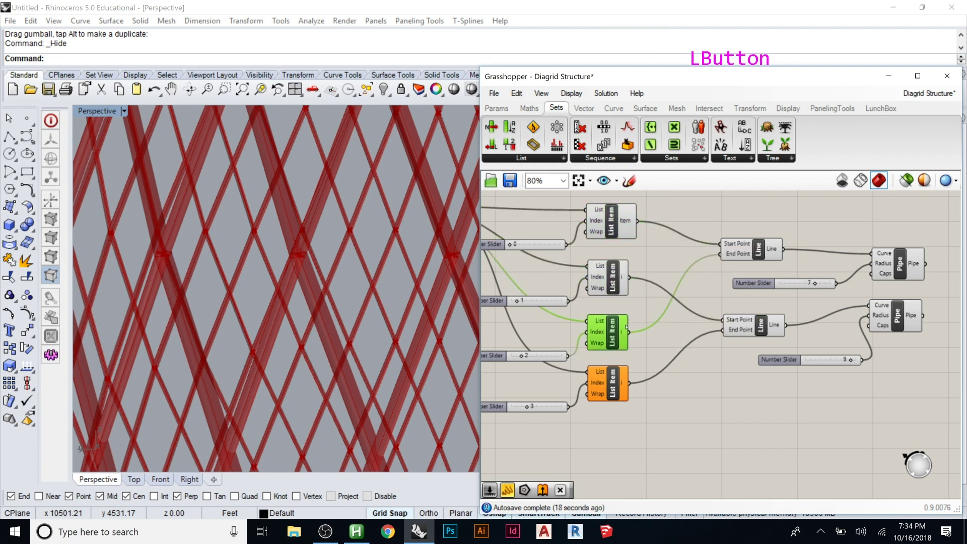
pyautogui.scroll(-3, 626, 328)
pyautogui.scroll(4, 571, 256)
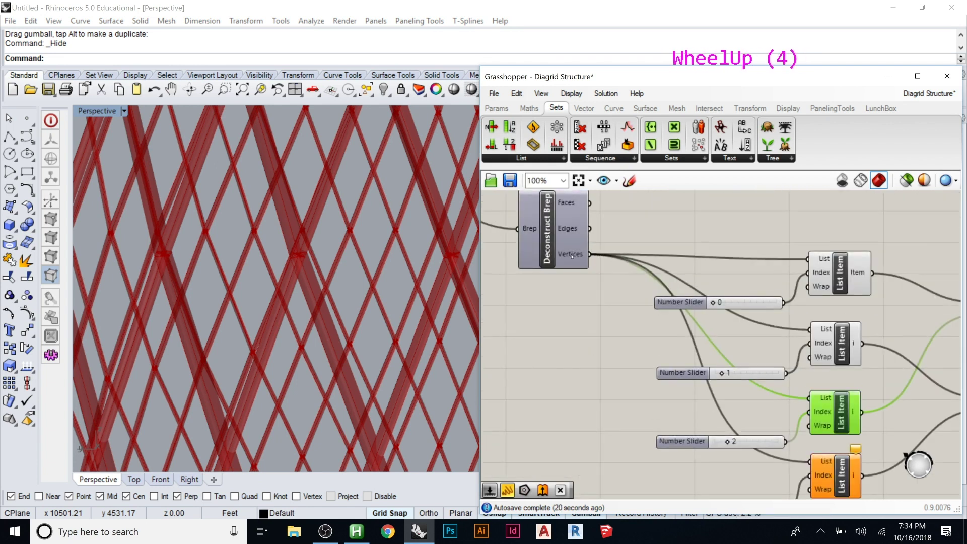
pyautogui.moveTo(571, 257)
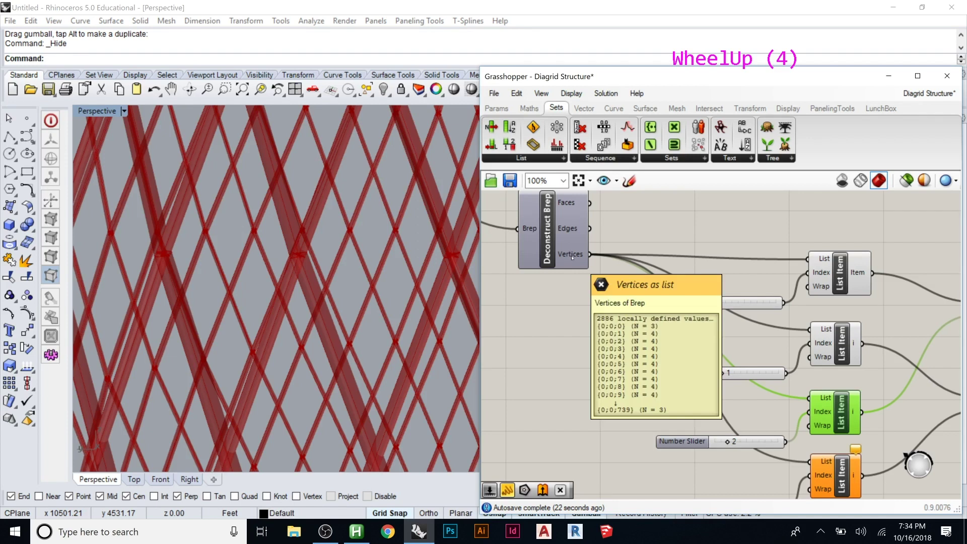
# Add a Sphere component and feed its Base from the Vertices output of Deconstruct Brep.
pyautogui.doubleClick(555, 308)
pyautogui.write('sphere')
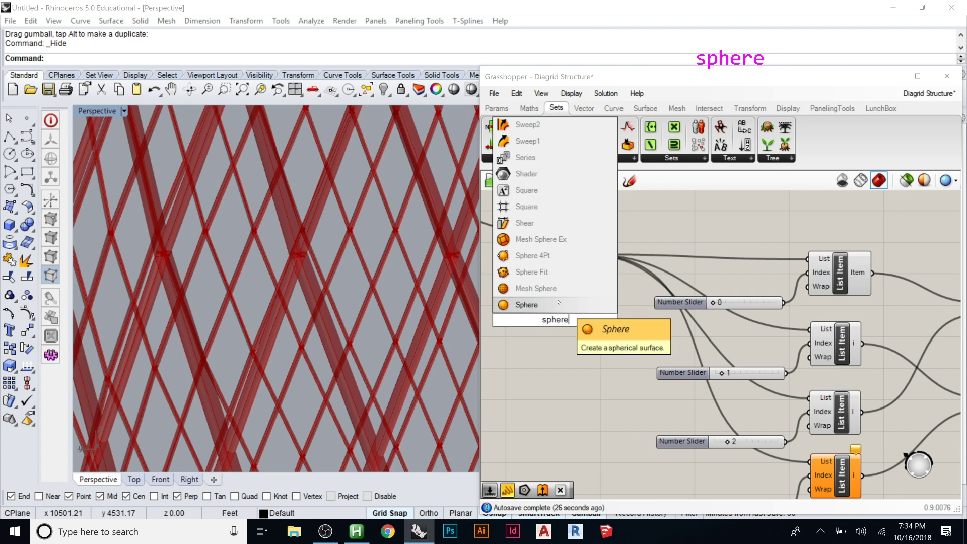
pyautogui.click(553, 306)
pyautogui.moveTo(557, 322); pyautogui.dragTo(588, 328)
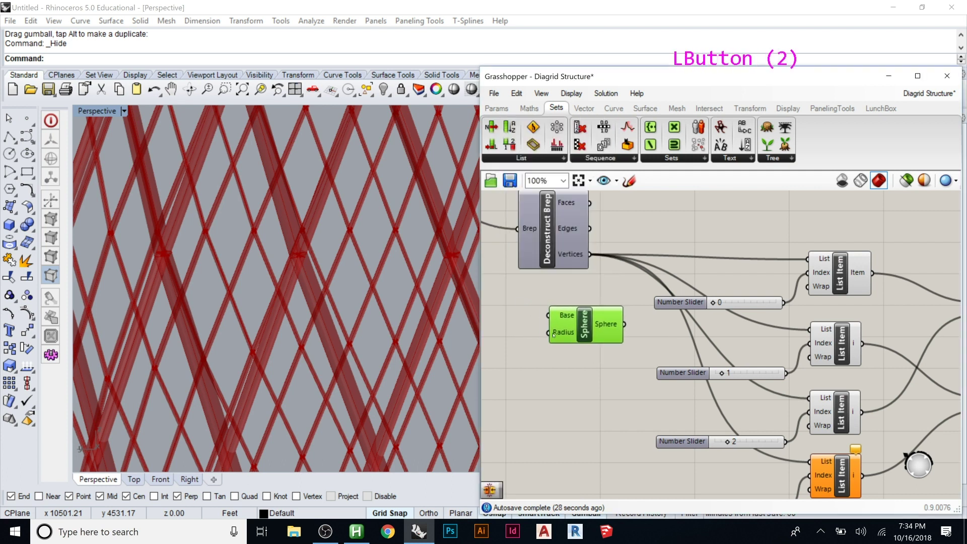
pyautogui.moveTo(590, 254); pyautogui.dragTo(542, 323)
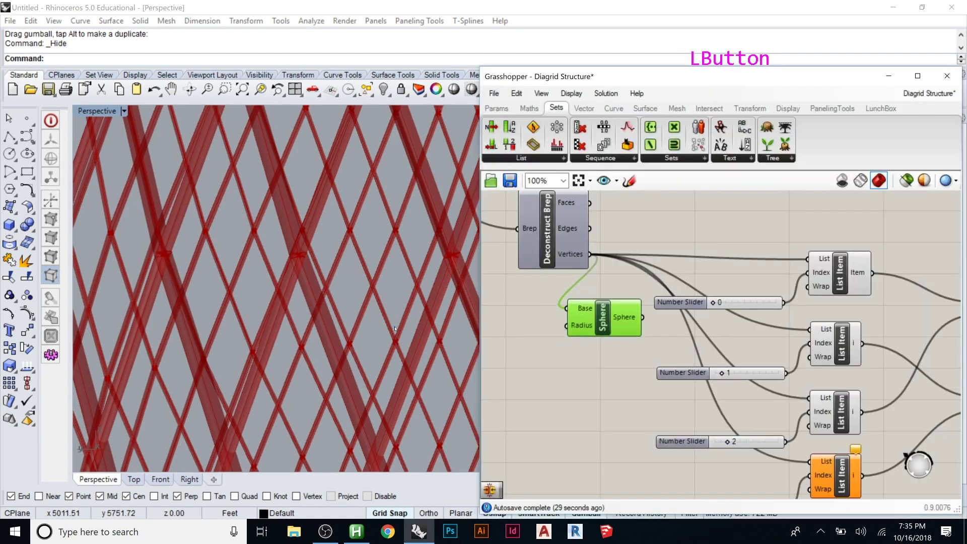
# Examine the diagrid's crossing points with spheres at the nodes, from close up to the whole ellipsoid.
pyautogui.scroll(-5, 290, 275)
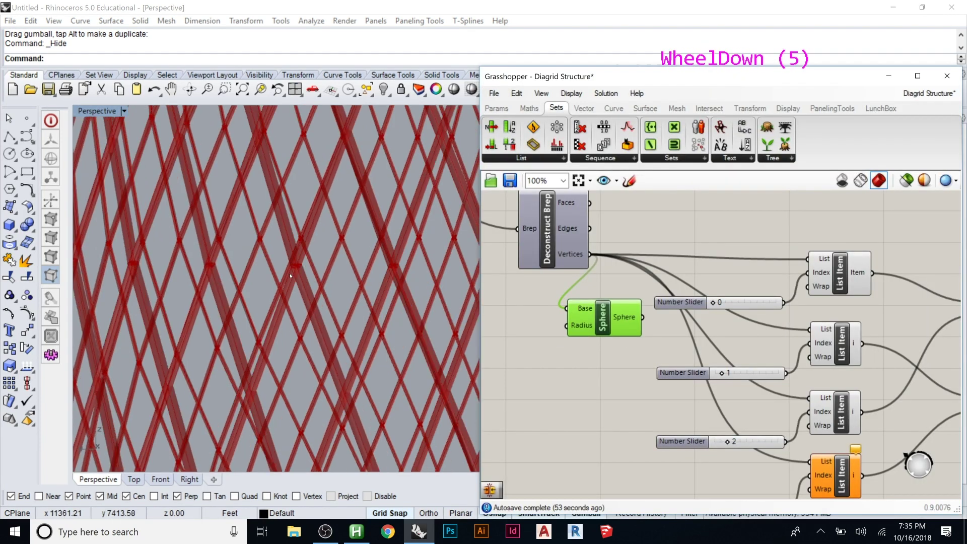
pyautogui.middleClick(290, 275)
pyautogui.scroll(-5, 290, 276)
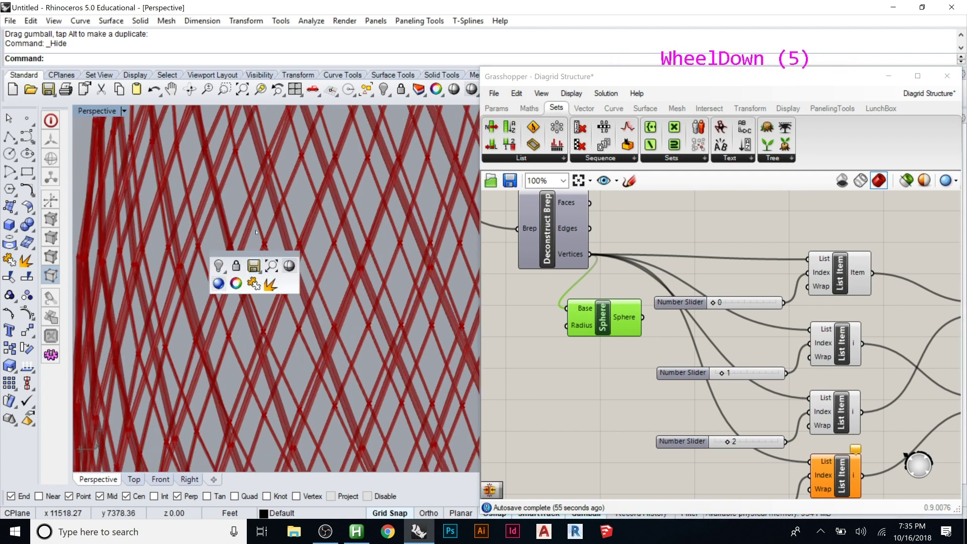
pyautogui.press('Escape')
pyautogui.press('Escape')
pyautogui.press('Escape')
pyautogui.scroll(-5, 239, 211)
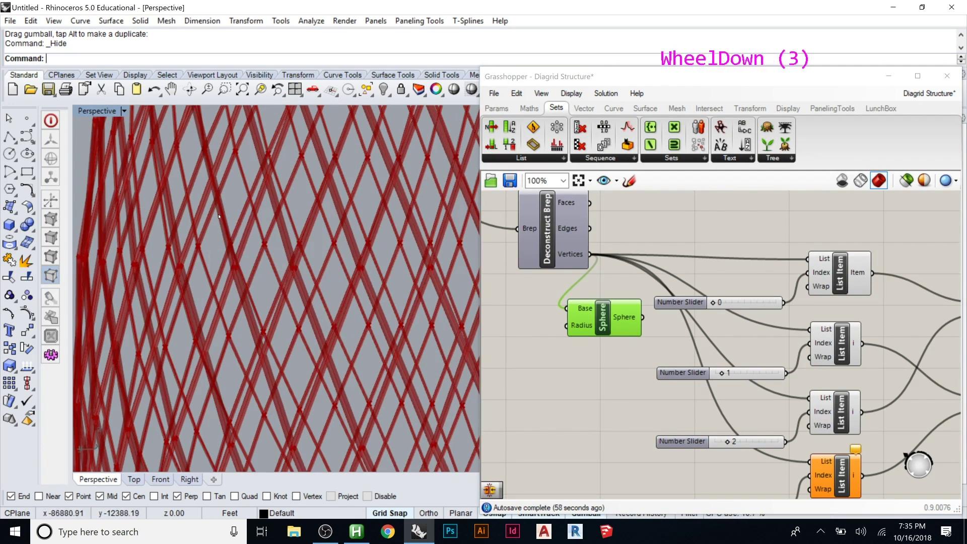
pyautogui.click(238, 211)
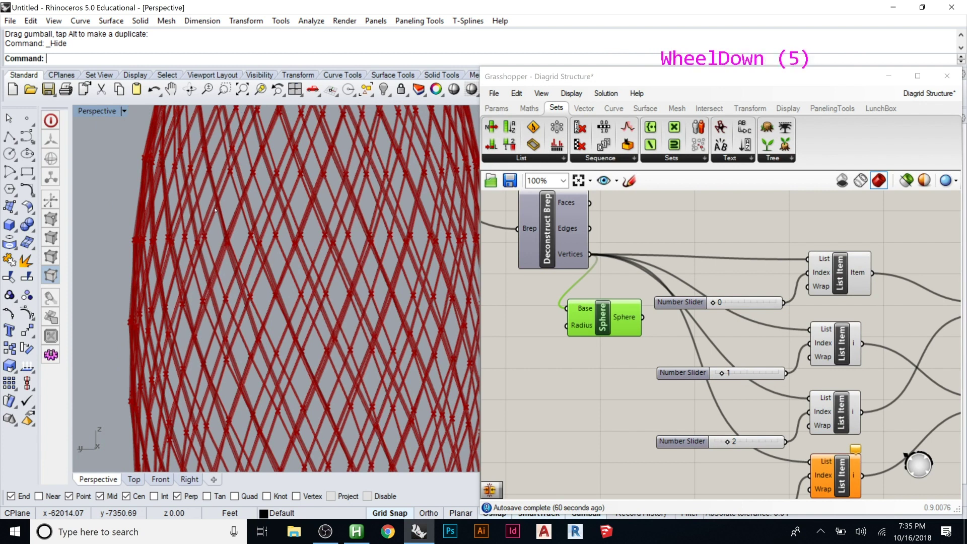
pyautogui.scroll(-1, 213, 216)
pyautogui.scroll(-5, 208, 220)
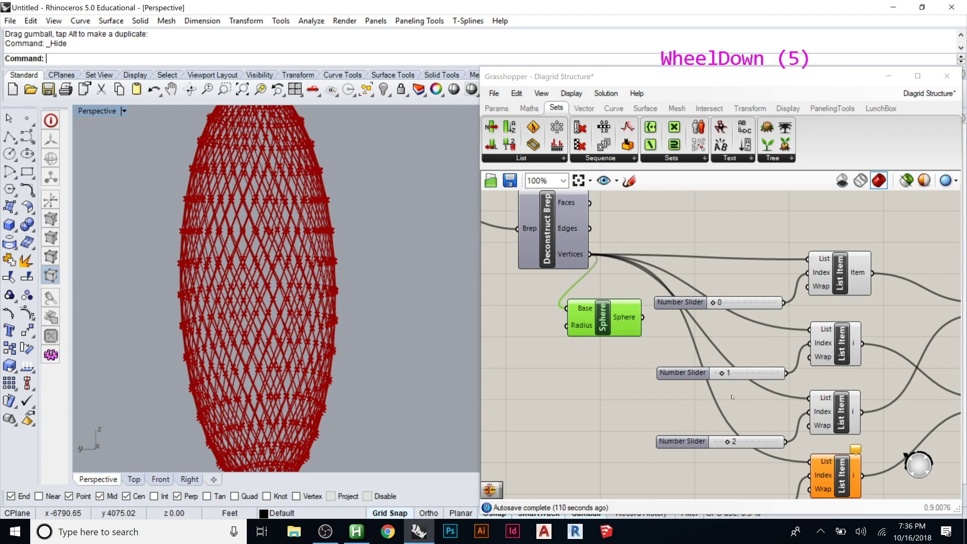
pyautogui.moveTo(728, 378)
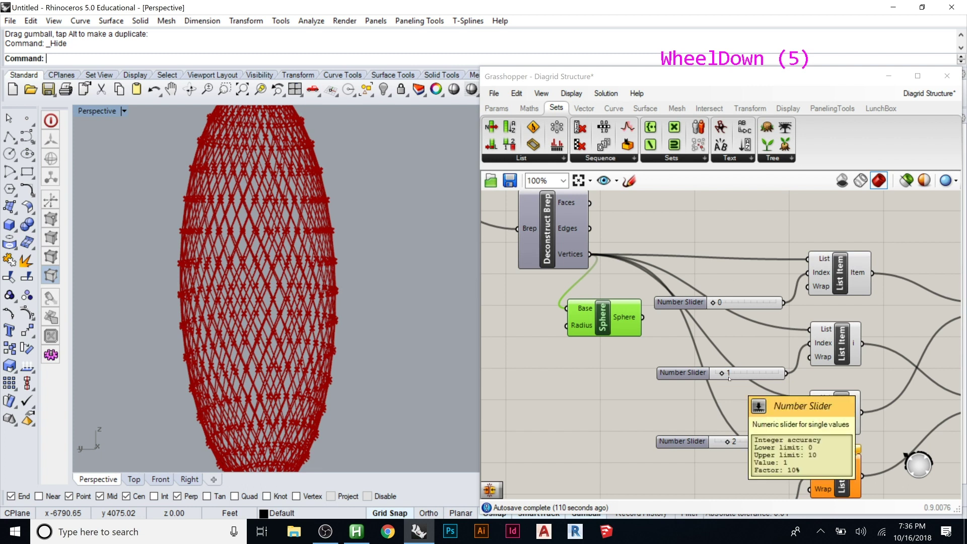
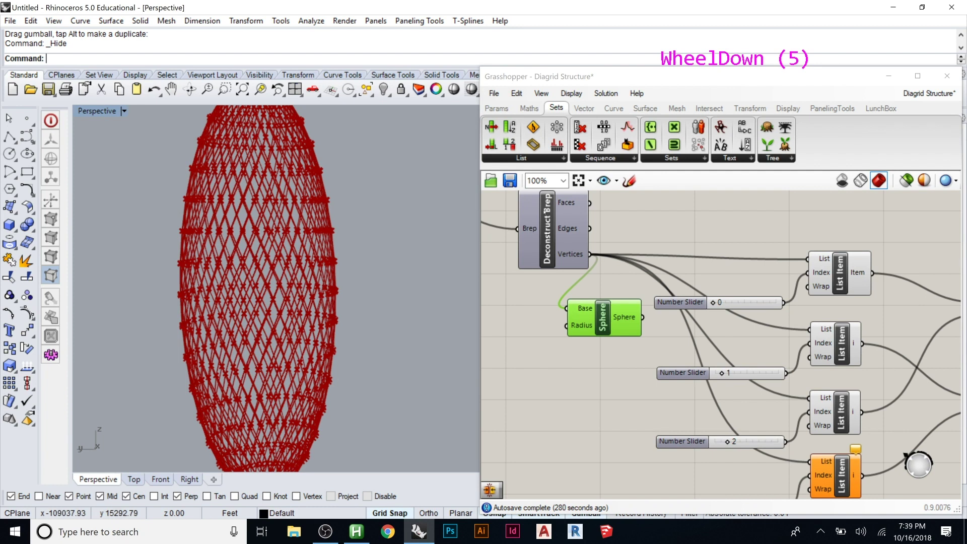
# Bring up the LunchBox components and start a new Grasshopper document.
pyautogui.moveTo(567, 201)
pyautogui.moveTo(873, 115)
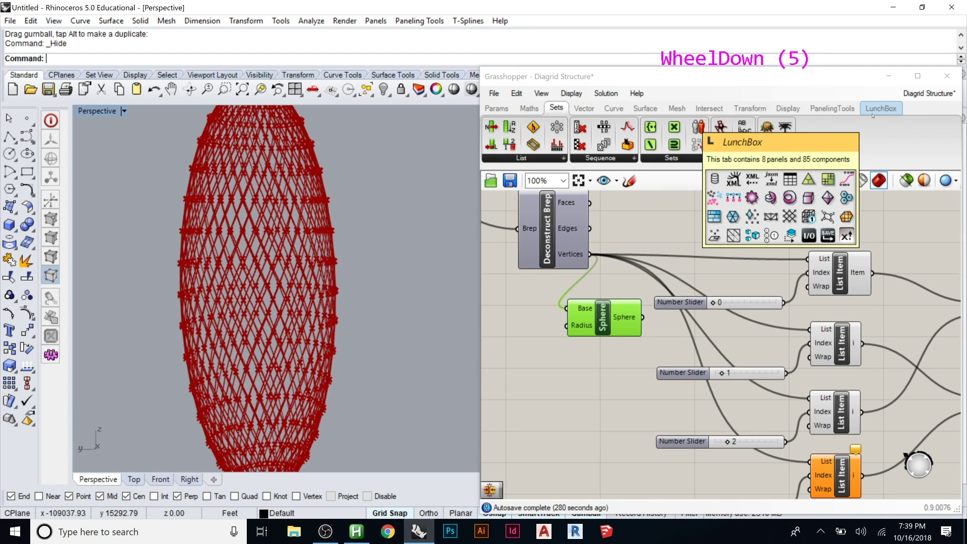
pyautogui.click(876, 109)
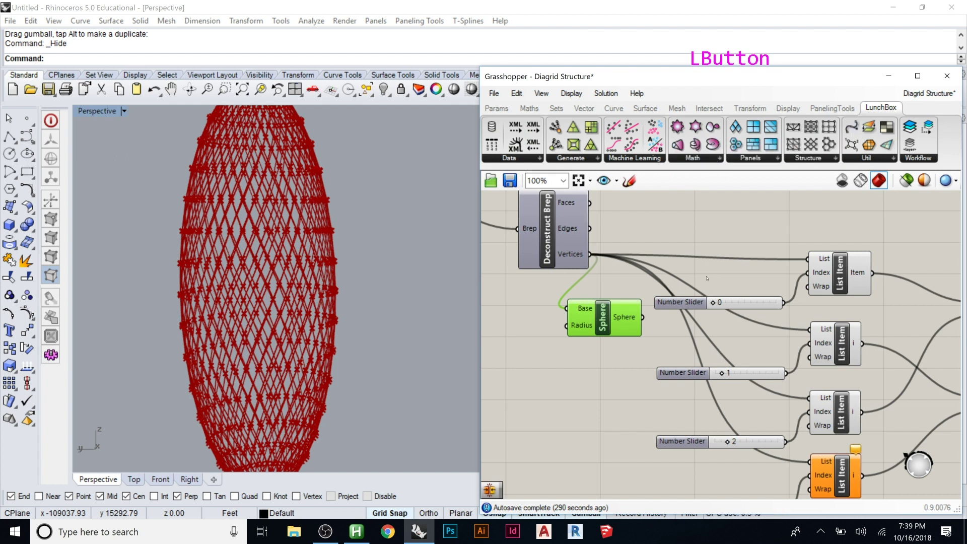
pyautogui.scroll(-6, 720, 265)
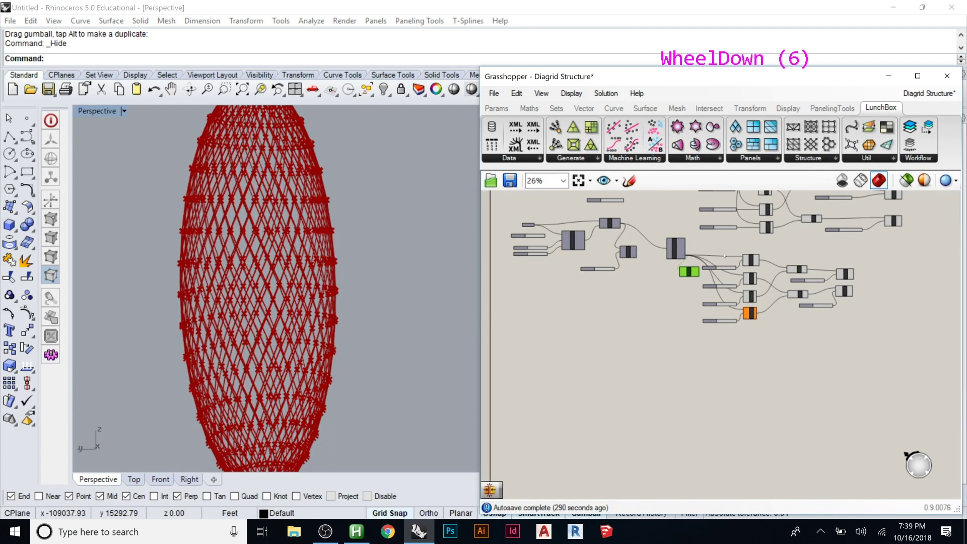
pyautogui.scroll(1, 623, 254)
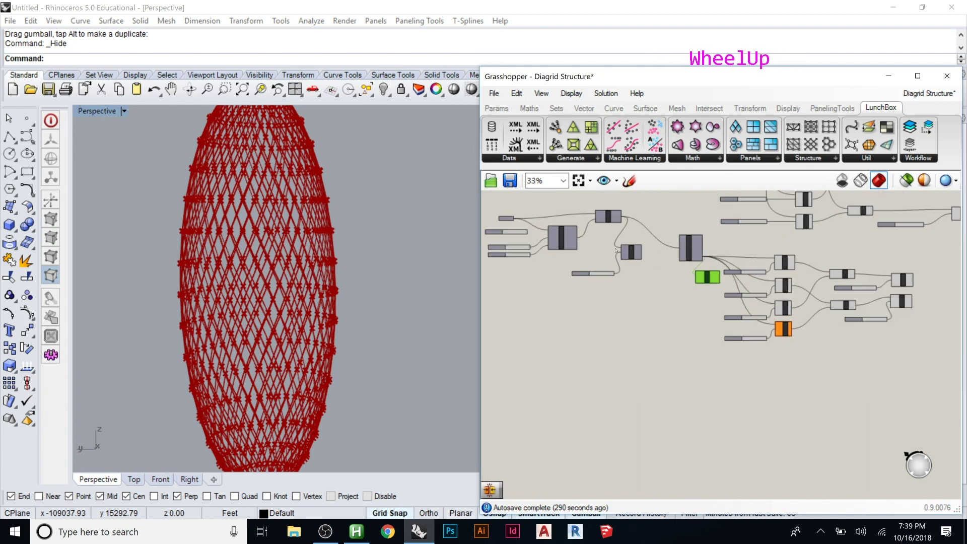
pyautogui.click(494, 93)
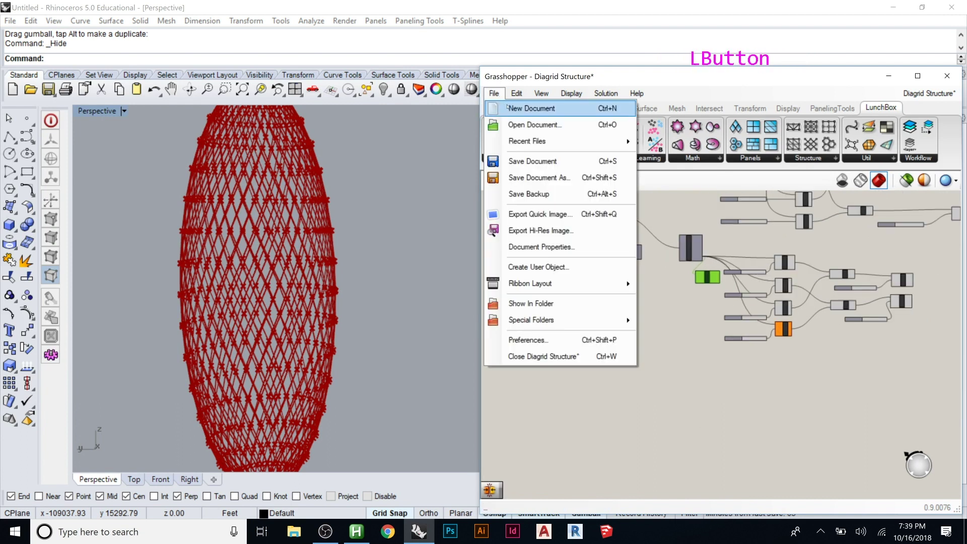
pyautogui.click(509, 107)
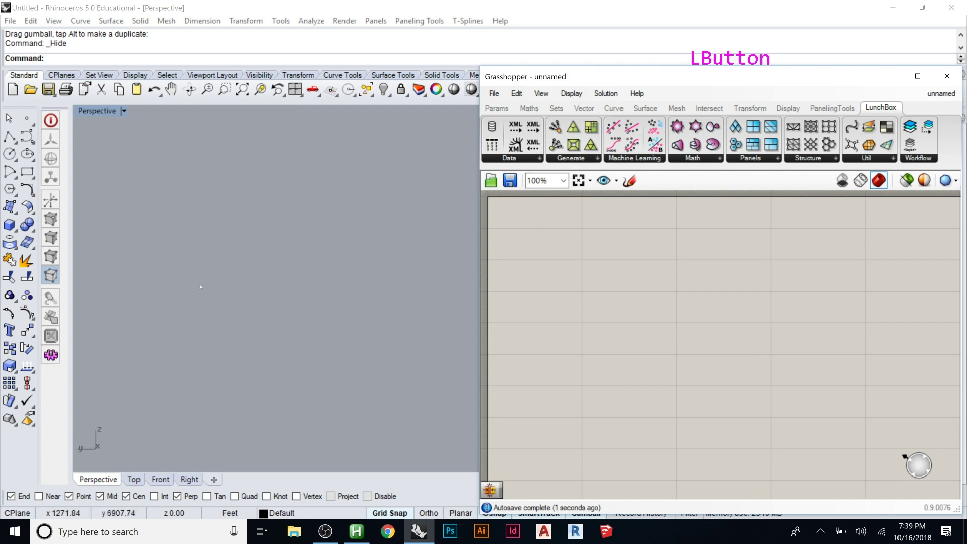
# Show the hidden source ellipsoid in Rhino again and select it.
pyautogui.click(384, 90)
pyautogui.click(383, 90)
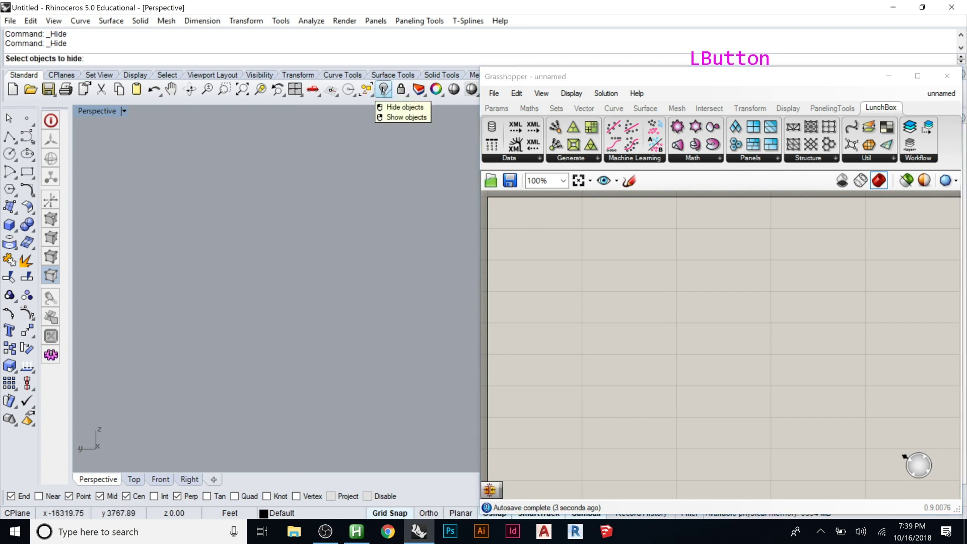
pyautogui.rightClick(384, 90)
pyautogui.click(306, 199)
pyautogui.scroll(-2, 352, 202)
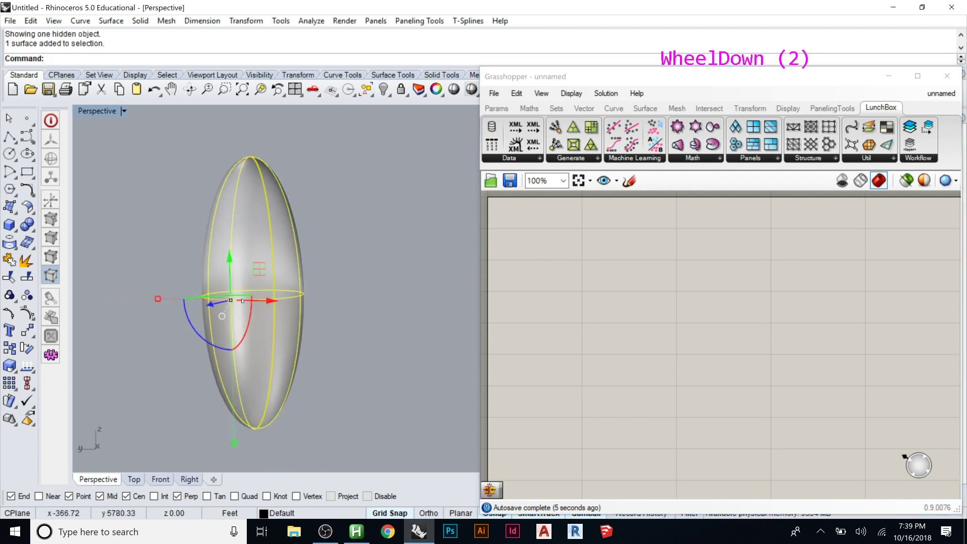
pyautogui.scroll(1, 425, 204)
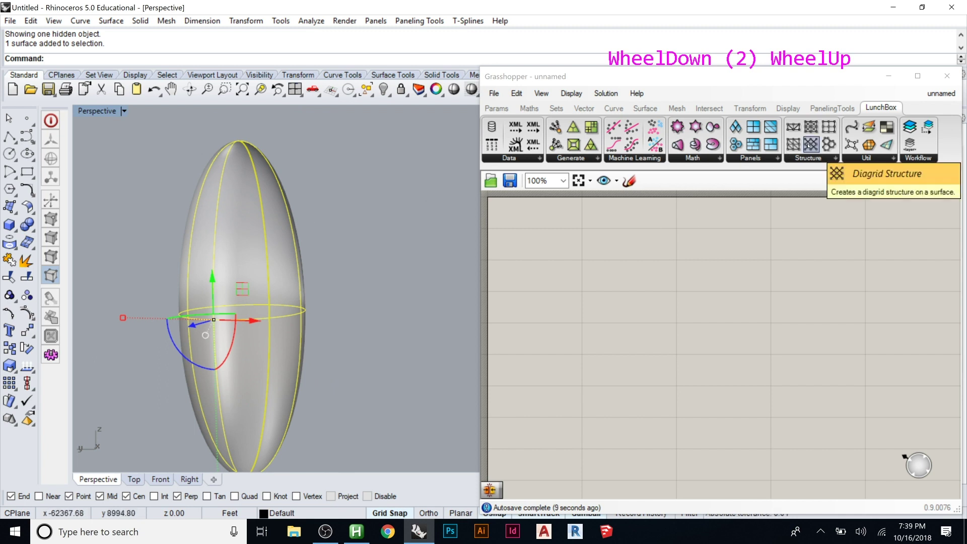
# Place LunchBox's Diagrid Structure component on the empty canvas.
pyautogui.moveTo(808, 146); pyautogui.dragTo(803, 324)
pyautogui.click(780, 347)
pyautogui.click(737, 369)
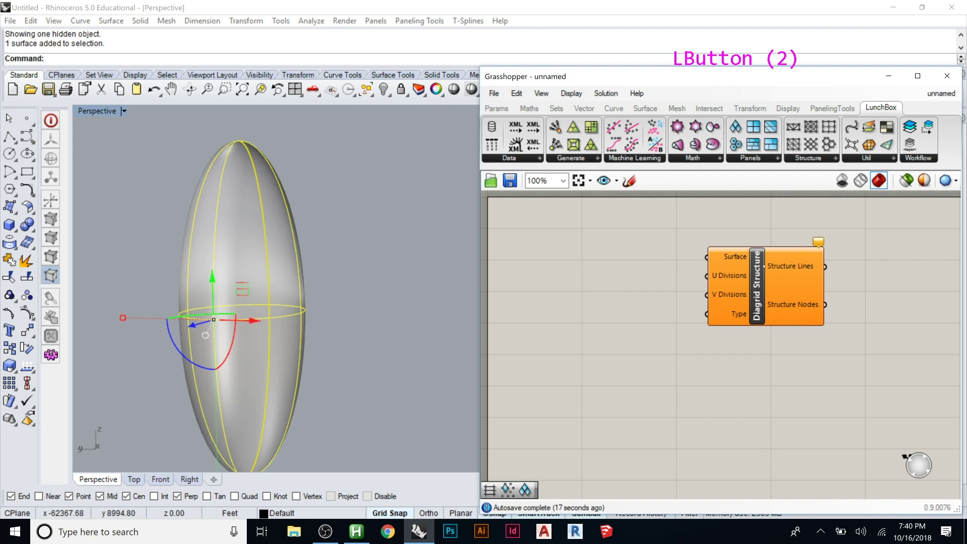
# Return to the recent Grasshopper file Diagrid Structure.gh and look over its Line and Pipe components.
pyautogui.click(494, 93)
pyautogui.moveTo(513, 141)
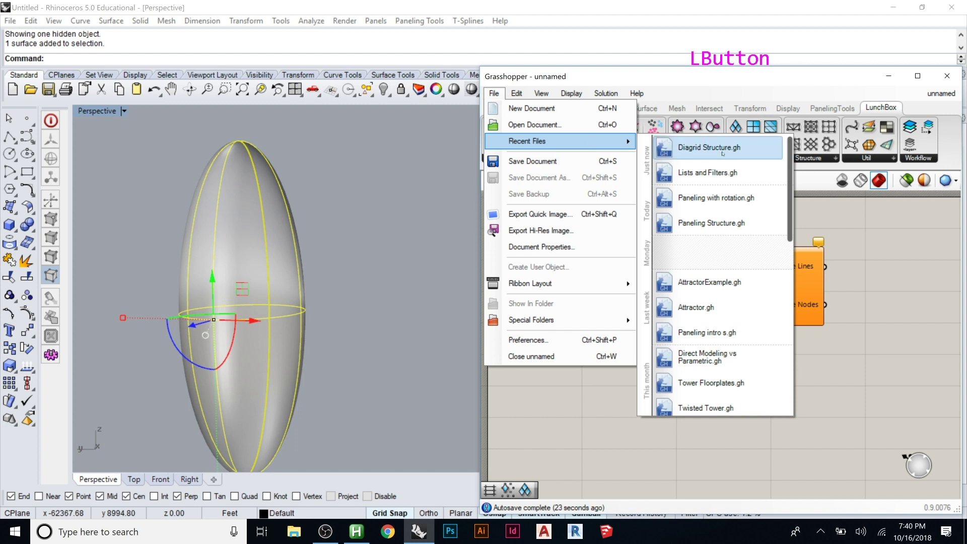
pyautogui.click(723, 152)
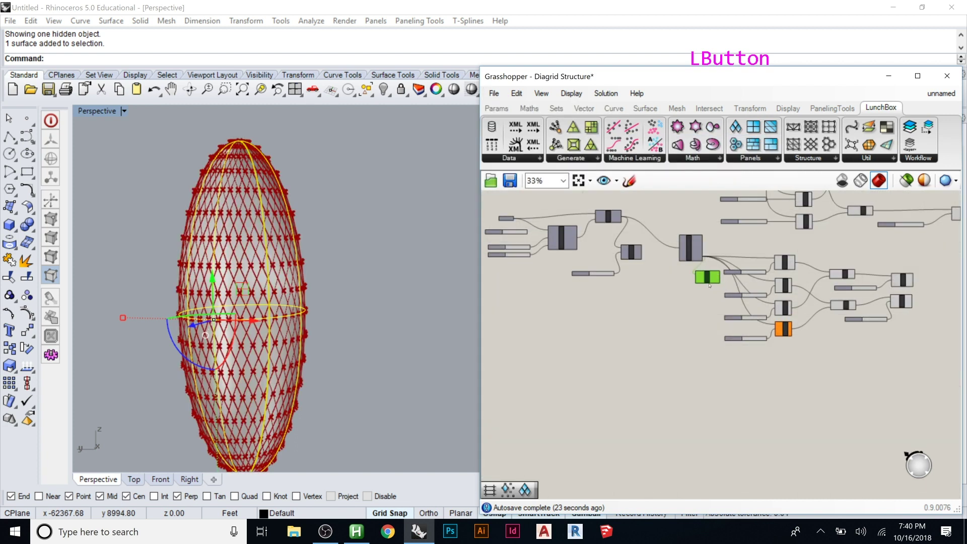
pyautogui.scroll(-2, 799, 270)
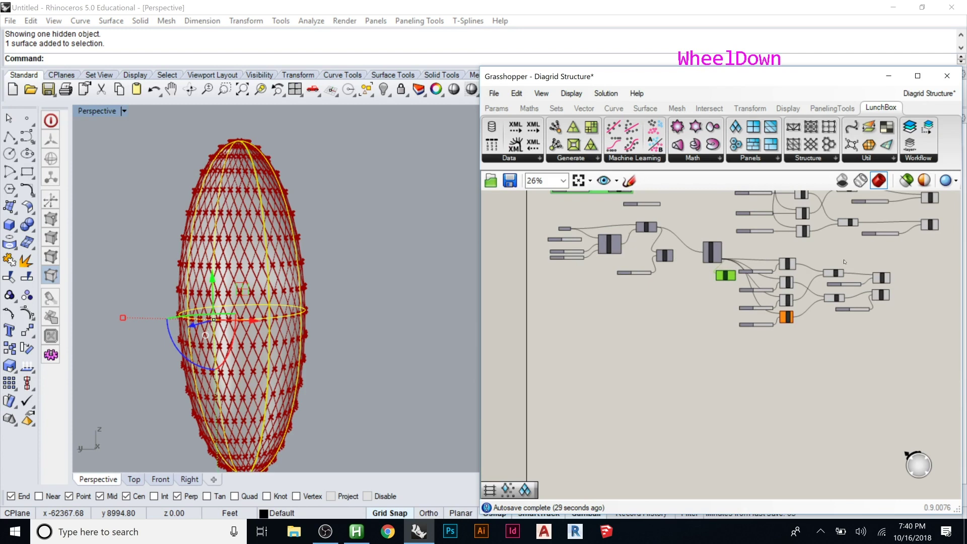
pyautogui.scroll(4, 832, 265)
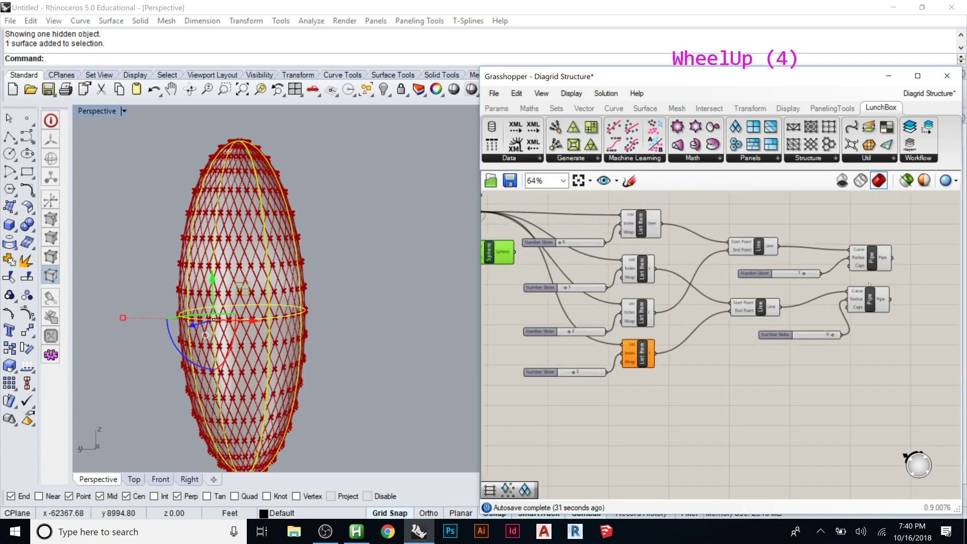
# Select the two Pipe components with their radius sliders and move them farther from the Line components.
pyautogui.click(833, 317)
pyautogui.moveTo(910, 241); pyautogui.dragTo(829, 288)
pyautogui.moveTo(933, 227); pyautogui.dragTo(905, 321)
pyautogui.scroll(-3, 927, 284)
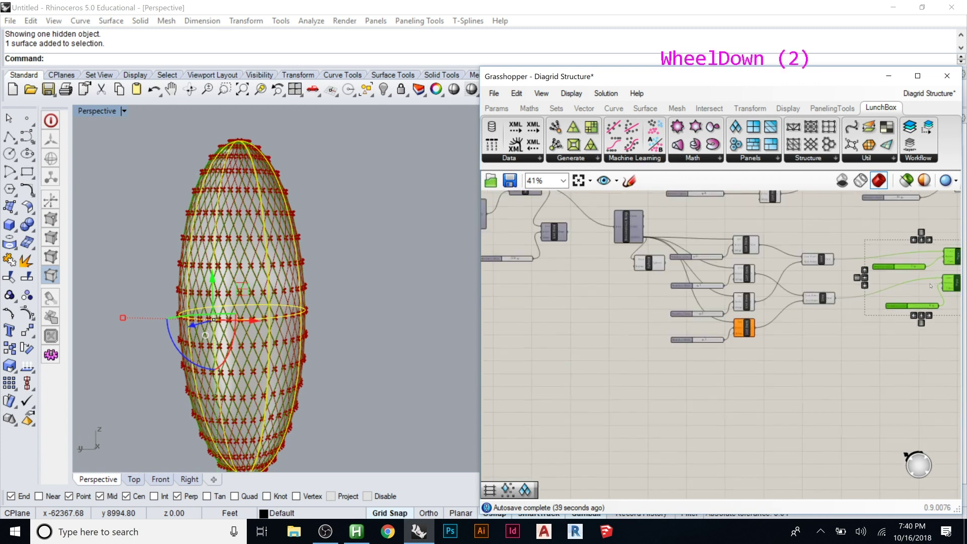
# Select the grid components from the panel subdivision through Deconstruct Brep to the two Line components and combine them into a cluster.
pyautogui.click(847, 233)
pyautogui.moveTo(847, 222); pyautogui.dragTo(557, 349)
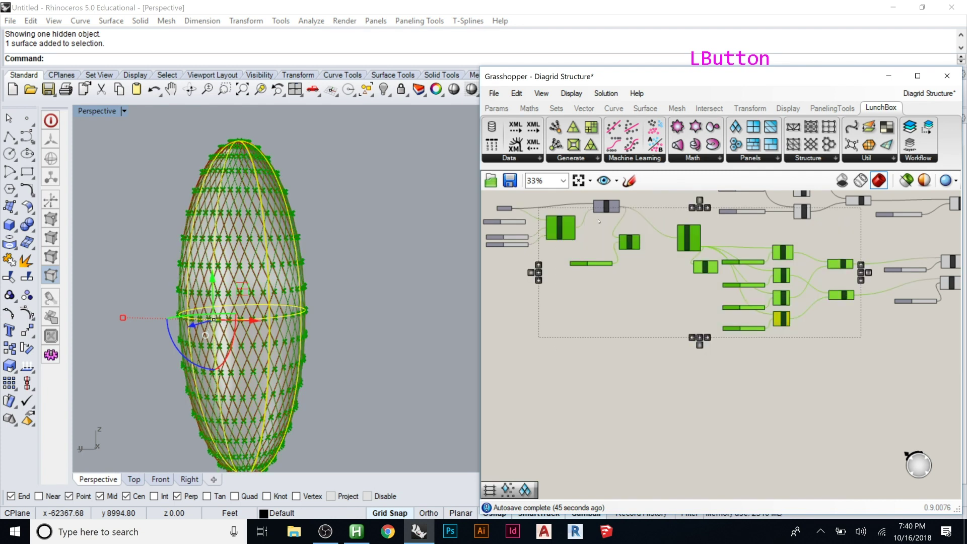
pyautogui.keyDown('shift'); pyautogui.click(607, 206); pyautogui.keyUp('shift')
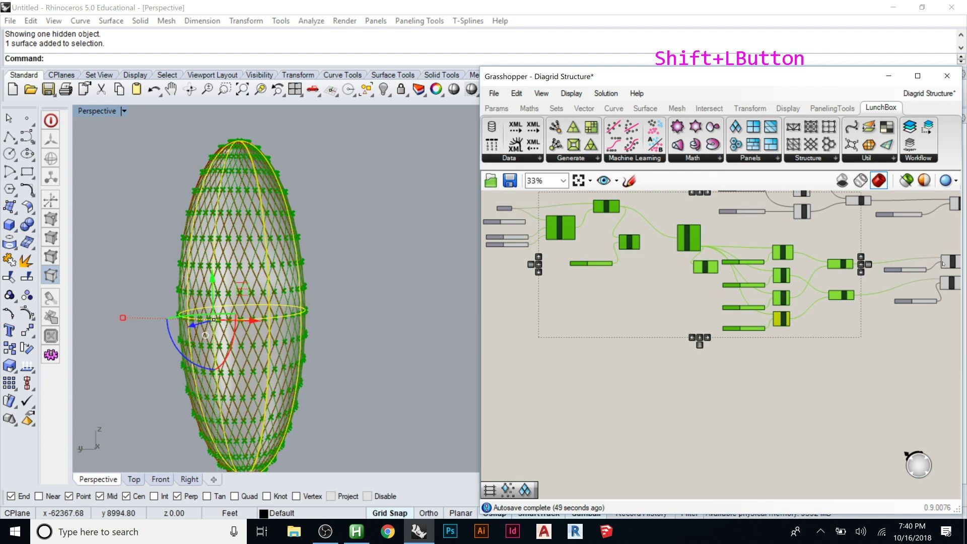
pyautogui.rightClick(689, 241)
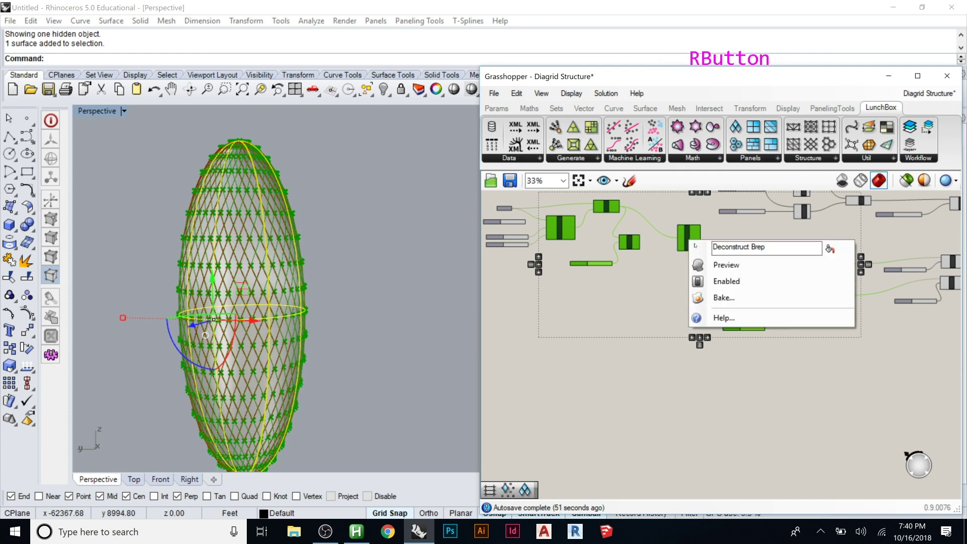
pyautogui.click(519, 95)
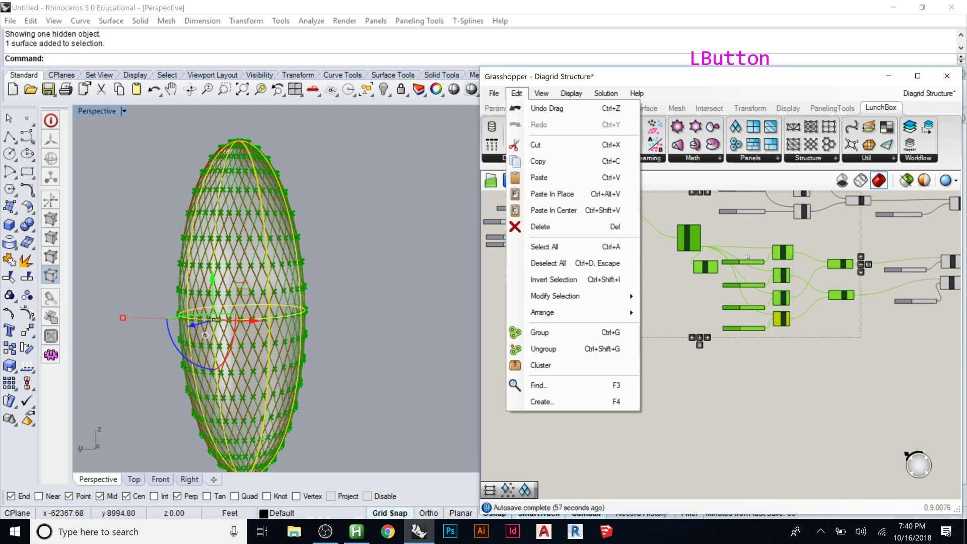
pyautogui.press('Escape')
pyautogui.hotkey('alt', 'space')
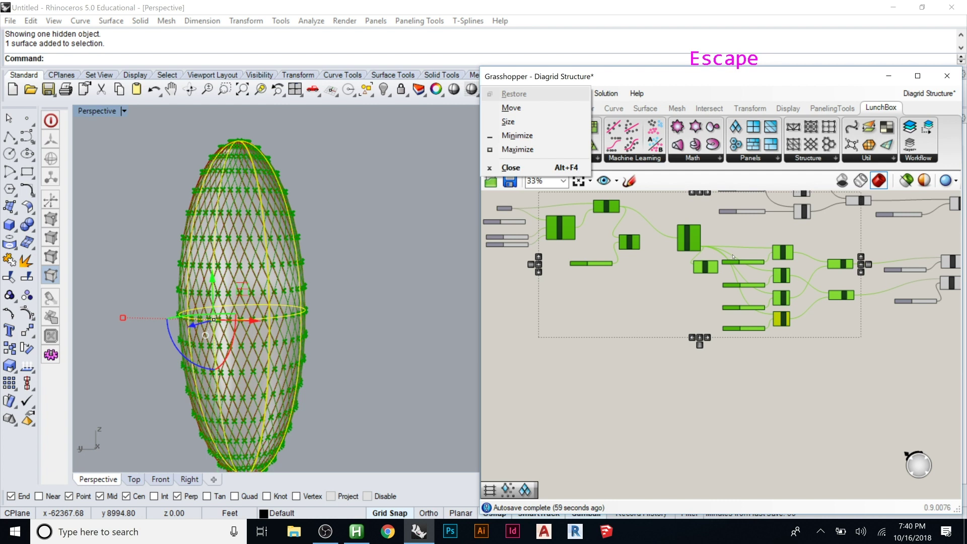
pyautogui.press('Escape')
pyautogui.rightClick(680, 288)
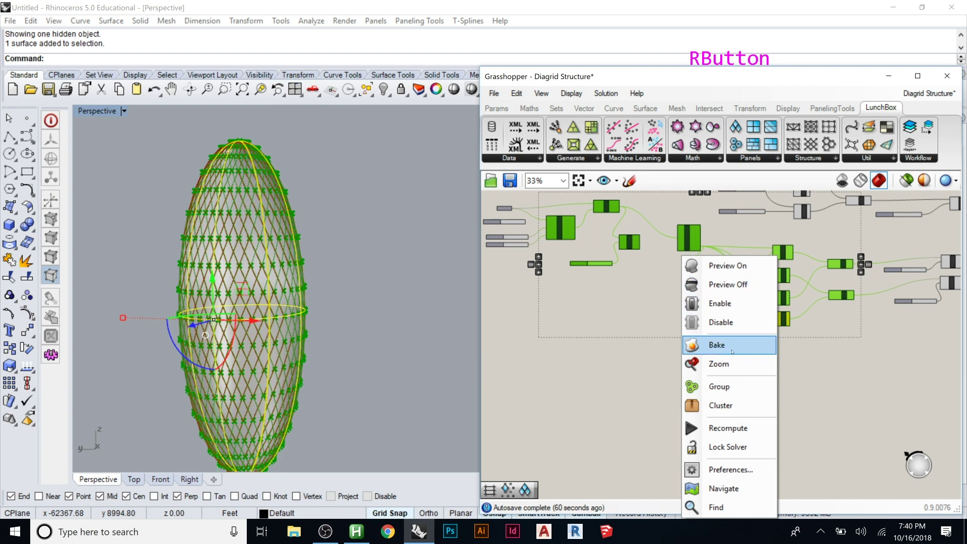
pyautogui.click(723, 404)
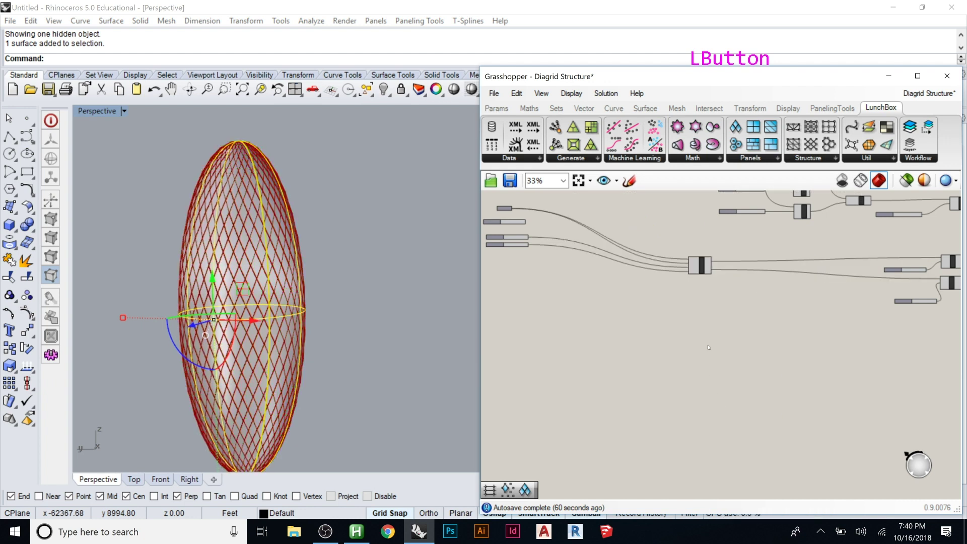
# Open the new cluster for editing, delete the unneeded component attached to Deconstruct Brep, and save and close the cluster.
pyautogui.moveTo(698, 268)
pyautogui.mouseDown()
pyautogui.moveTo(702, 258)
pyautogui.moveTo(681, 267)
pyautogui.mouseUp()
pyautogui.scroll(2, 679, 266)
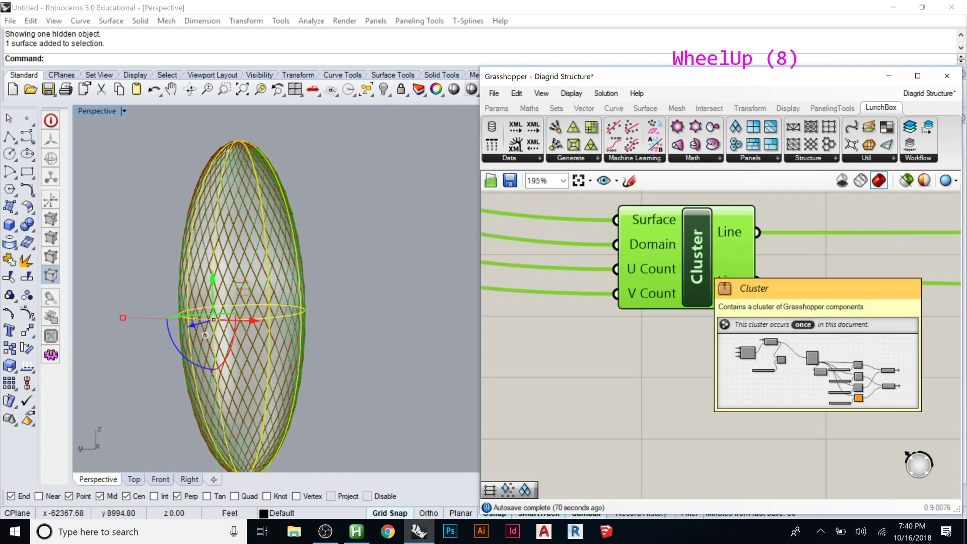
pyautogui.doubleClick(696, 263)
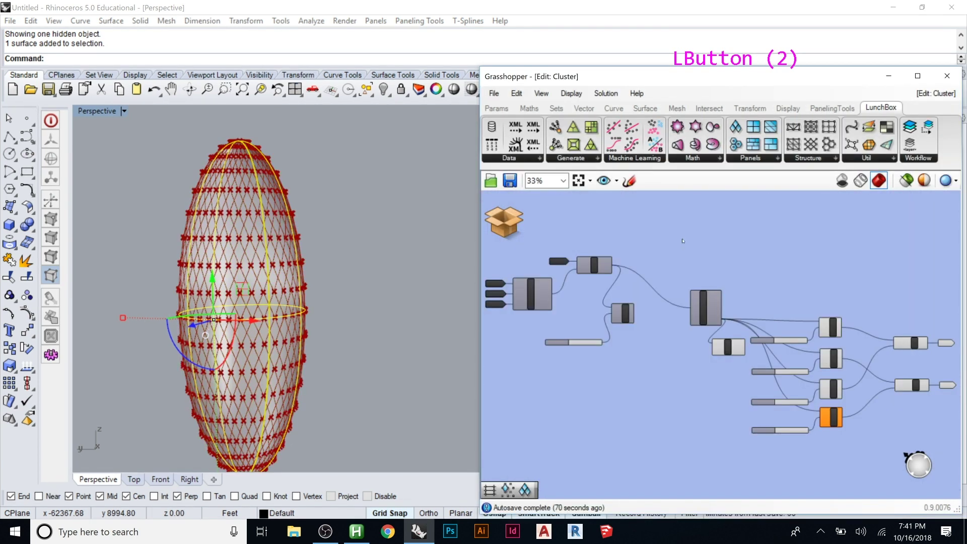
pyautogui.scroll(6, 722, 346)
pyautogui.click(722, 346)
pyautogui.press('Delete')
pyautogui.scroll(-6, 840, 321)
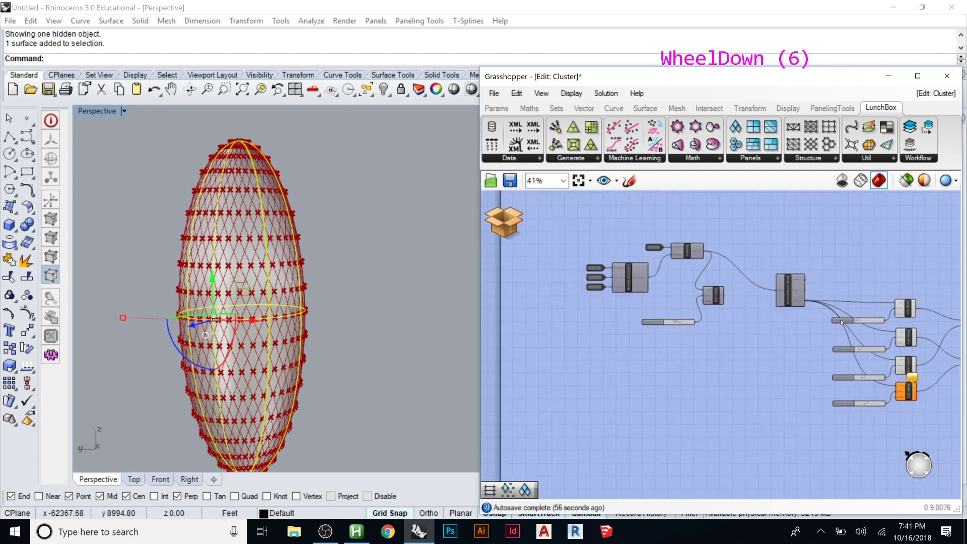
pyautogui.click(510, 220)
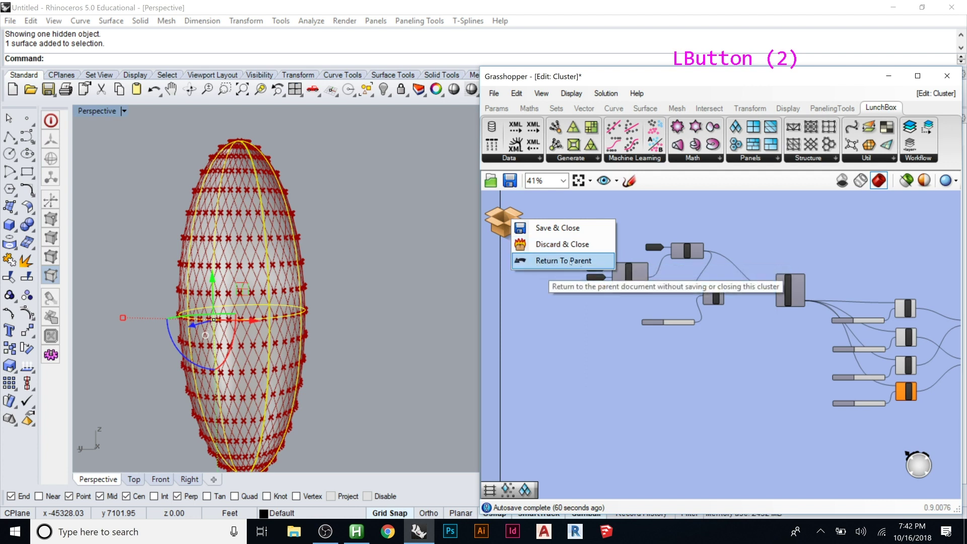
pyautogui.click(563, 229)
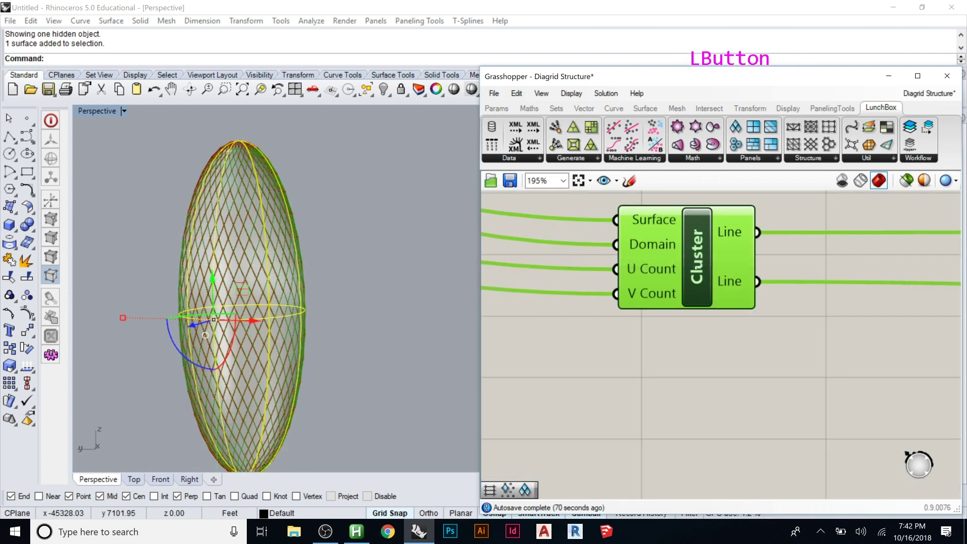
# Rename the cluster to Diagrid Structure and shift it slightly on the canvas.
pyautogui.rightClick(695, 266)
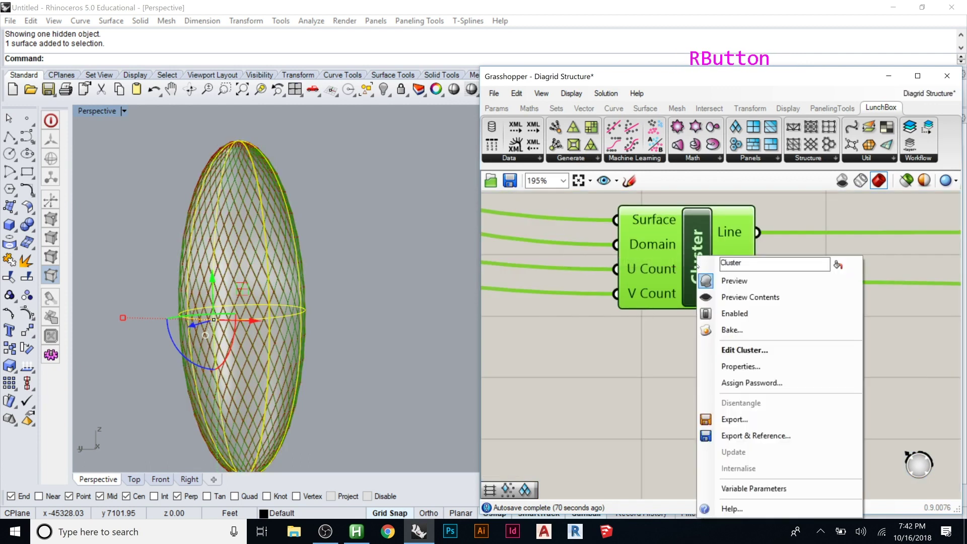
pyautogui.doubleClick(725, 263)
pyautogui.write('Diaigrid')
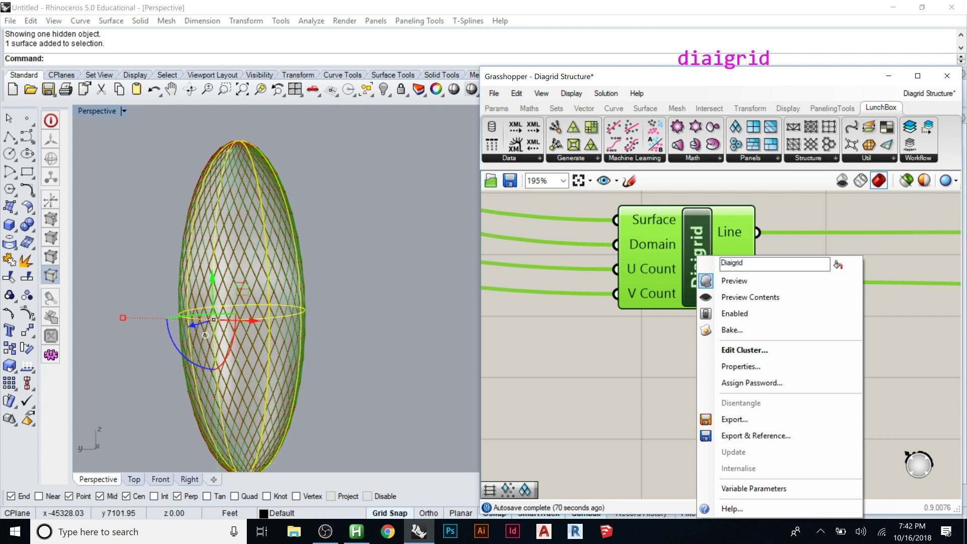
pyautogui.press('BackSpace')
pyautogui.press('BackSpace')
pyautogui.press('BackSpace')
pyautogui.press('BackSpace')
pyautogui.press('BackSpace')
pyautogui.press('BackSpace')
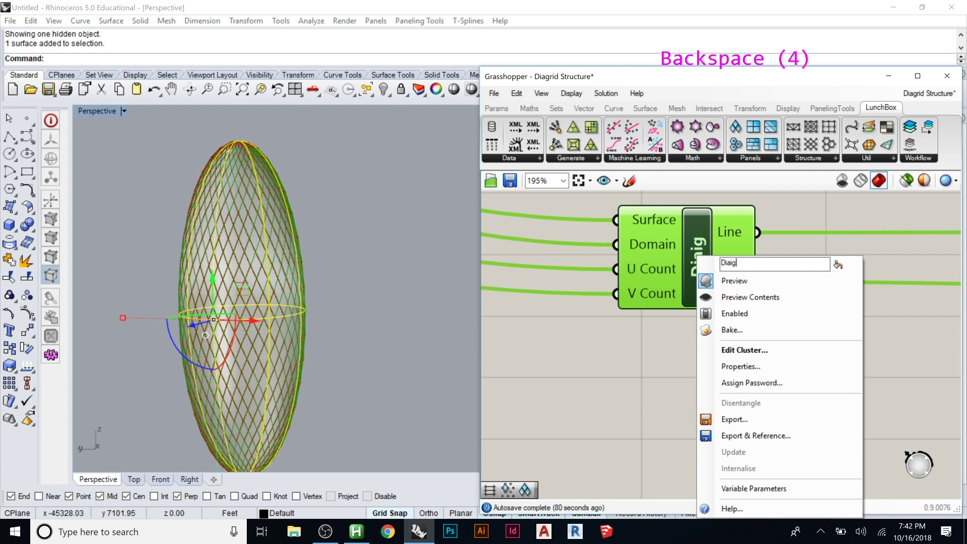
pyautogui.write('grid ')
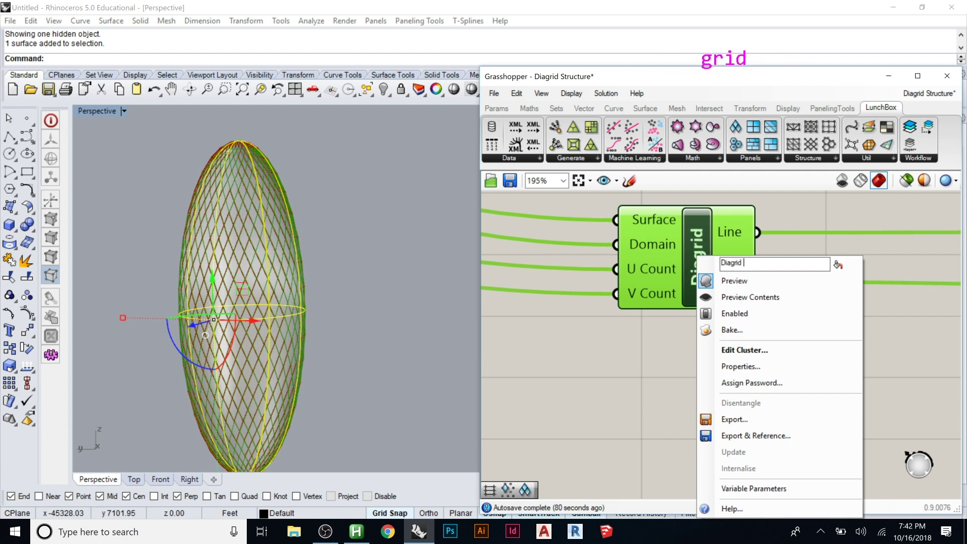
pyautogui.write('Structure')
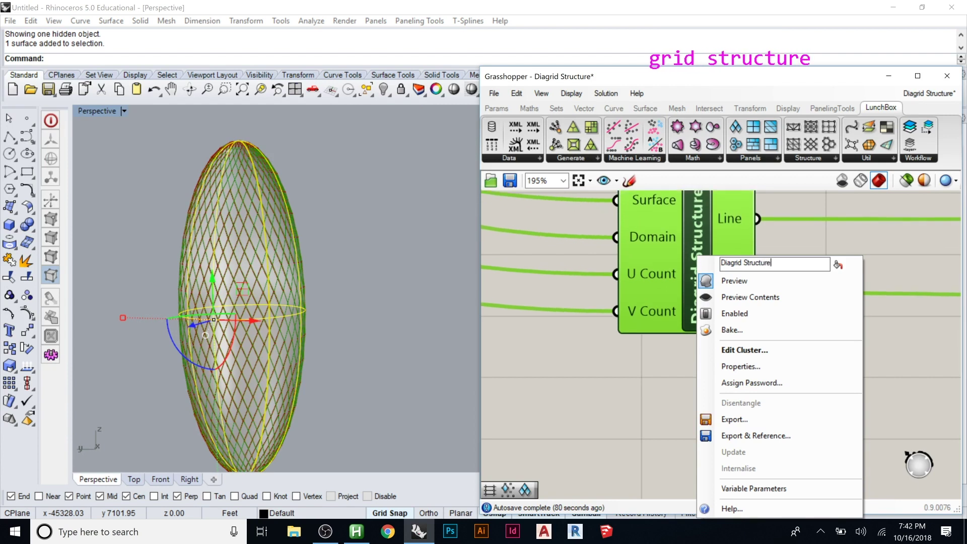
pyautogui.press('Return')
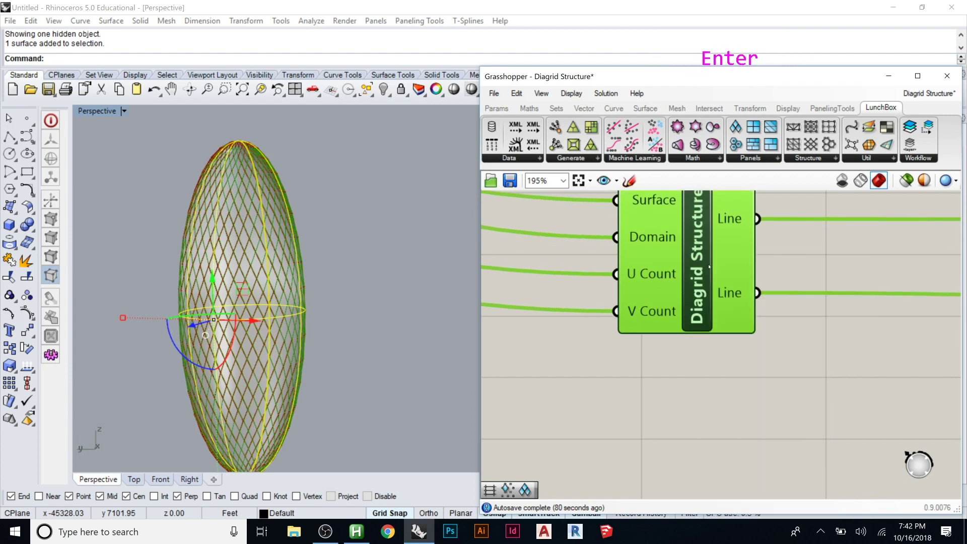
pyautogui.moveTo(676, 248); pyautogui.dragTo(686, 278)
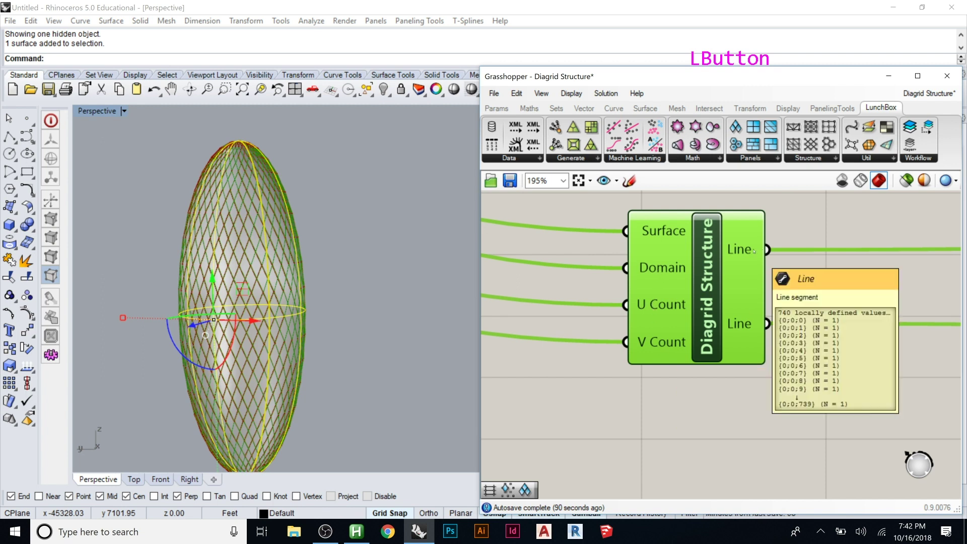
# Move the two Pipe components with their radius sliders close to the Diagrid Structure cluster's Line outputs.
pyautogui.moveTo(740, 328)
pyautogui.scroll(-7, 740, 327)
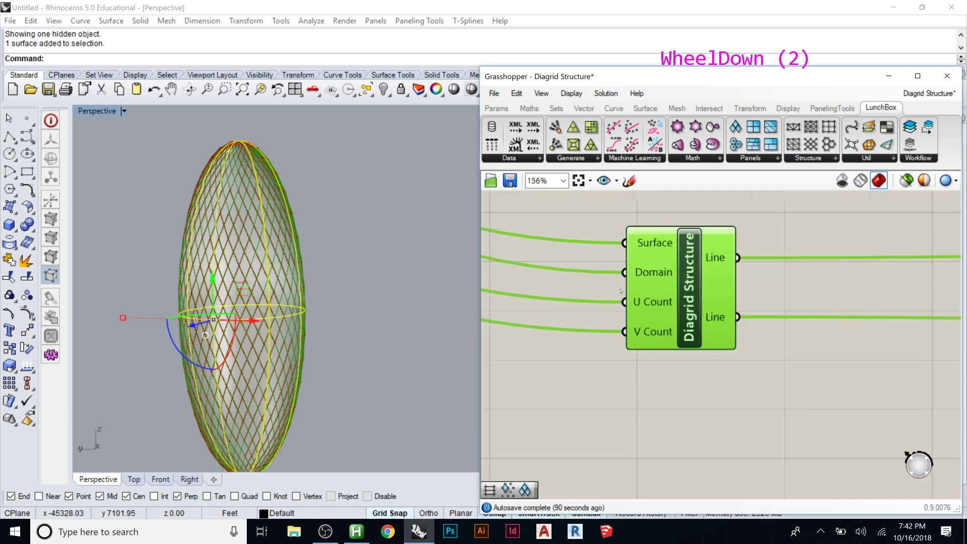
pyautogui.scroll(-3, 623, 277)
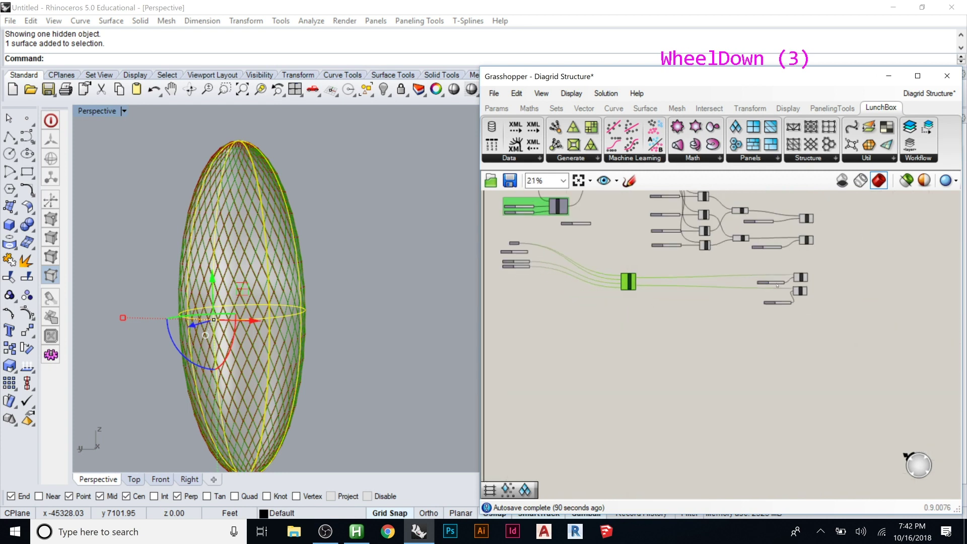
pyautogui.scroll(6, 776, 286)
pyautogui.moveTo(906, 244); pyautogui.dragTo(740, 370)
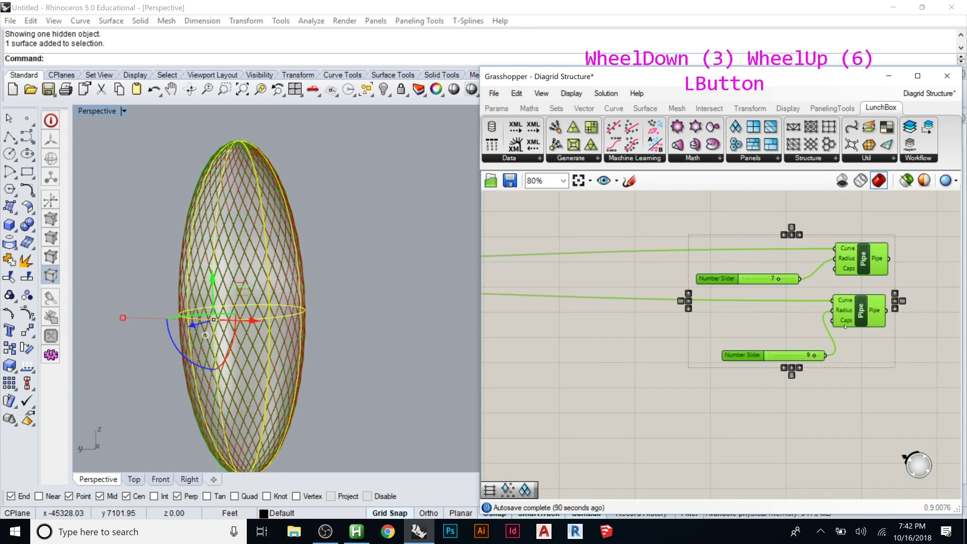
pyautogui.scroll(-4, 845, 326)
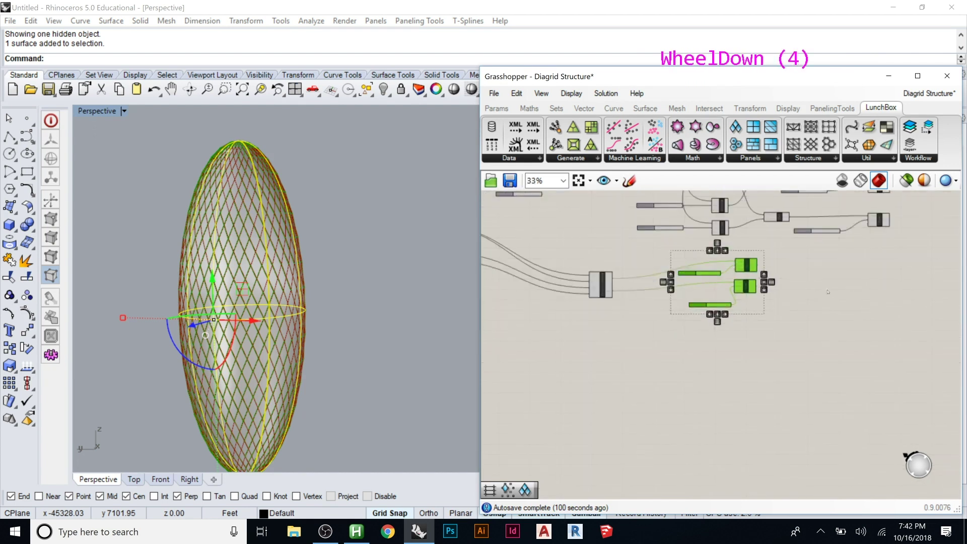
pyautogui.scroll(5, 828, 291)
pyautogui.scroll(-2, 924, 267)
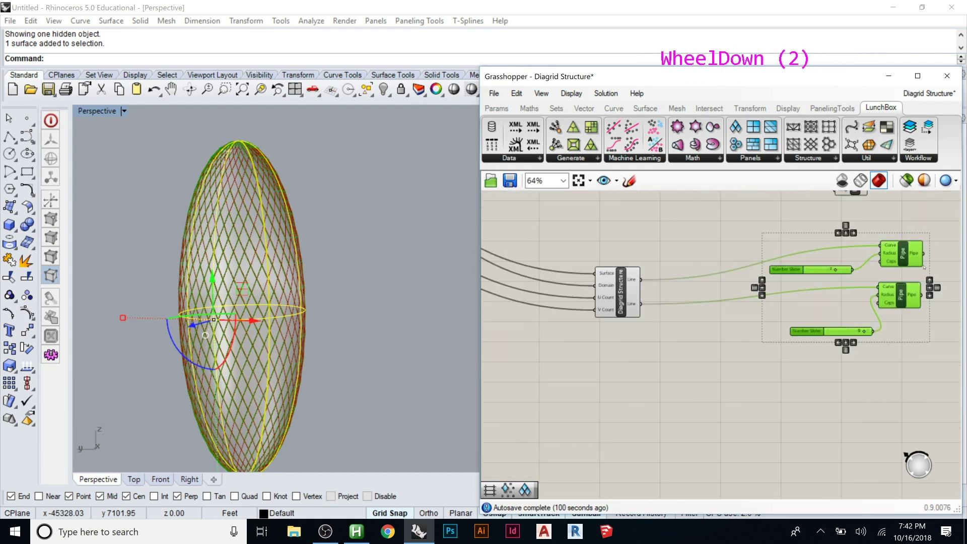
pyautogui.moveTo(903, 255); pyautogui.dragTo(811, 259)
pyautogui.click(628, 398)
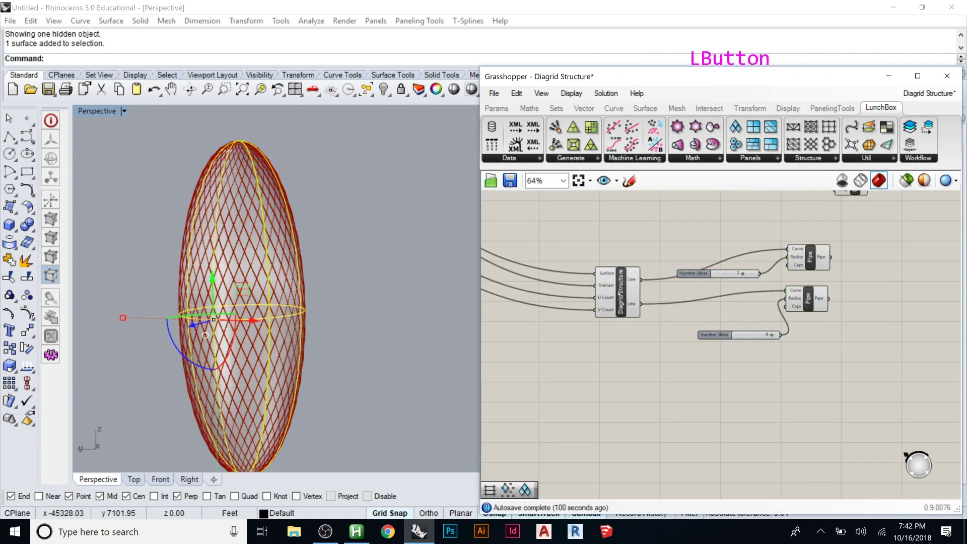
# Duplicate the Diagrid Structure cluster below the original and delete the copy.
pyautogui.click(619, 295)
pyautogui.hotkey('ctrl', 'c')
pyautogui.hotkey('ctrl', 'v')
pyautogui.moveTo(620, 308); pyautogui.dragTo(617, 400)
pyautogui.click(663, 376)
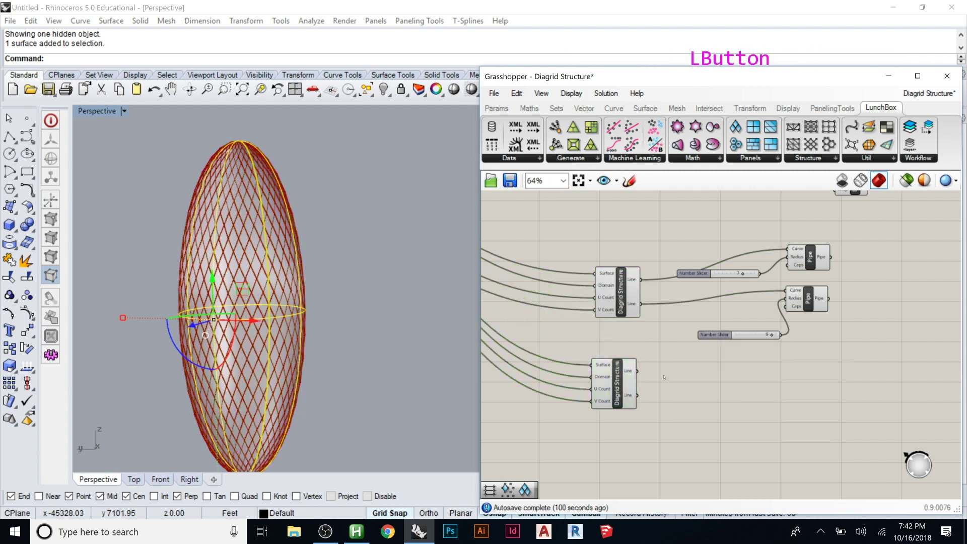
pyautogui.click(619, 389)
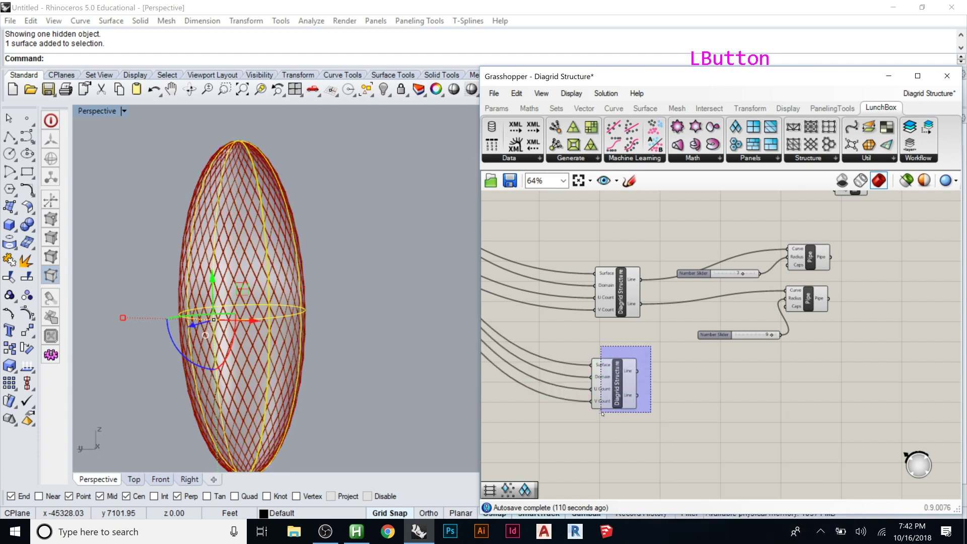
pyautogui.press('Delete')
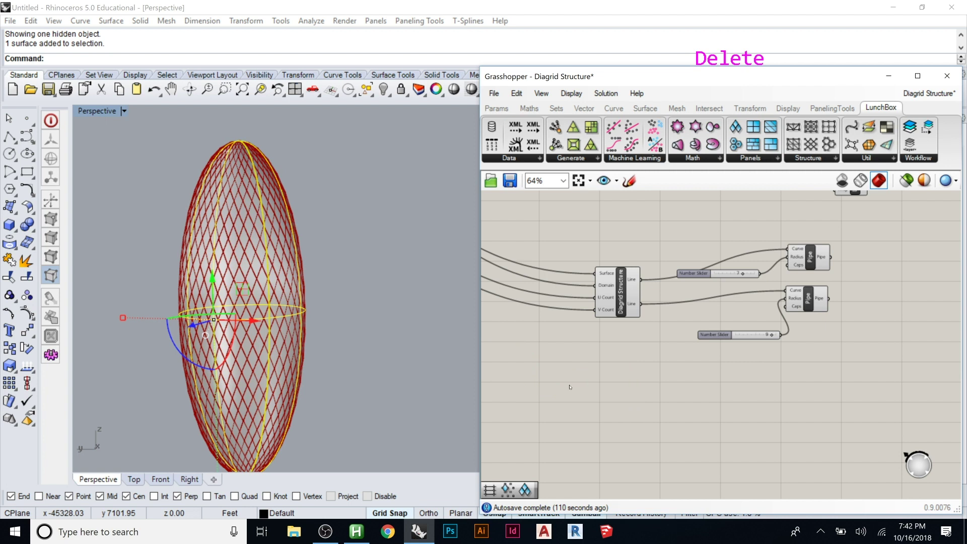
# Move the U Count and V Count sliders and the Surface parameter next to the Diagrid Structure cluster's inputs.
pyautogui.scroll(-4, 582, 365)
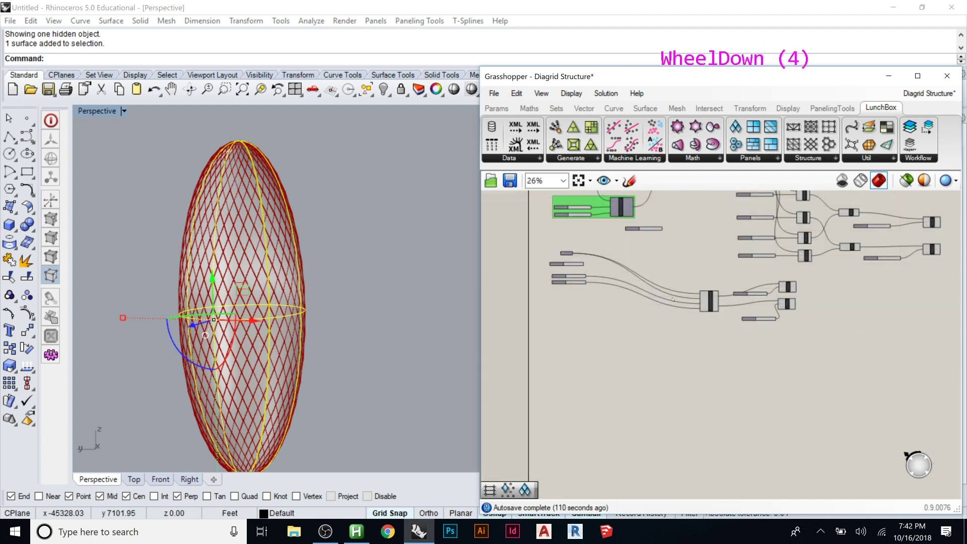
pyautogui.scroll(4, 551, 276)
pyautogui.scroll(4, 552, 276)
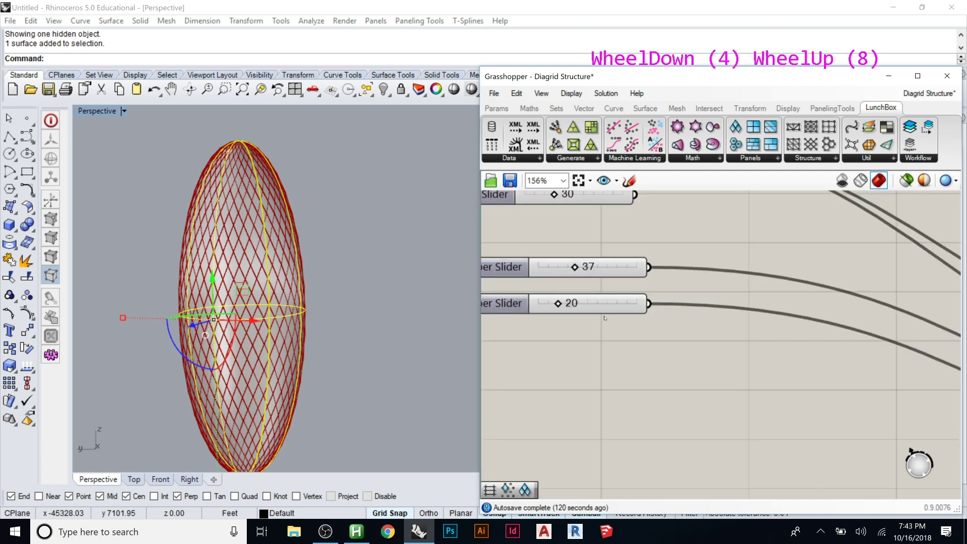
pyautogui.scroll(-2, 598, 315)
pyautogui.moveTo(607, 229); pyautogui.dragTo(598, 265)
pyautogui.hotkey('ctrl', 'z')
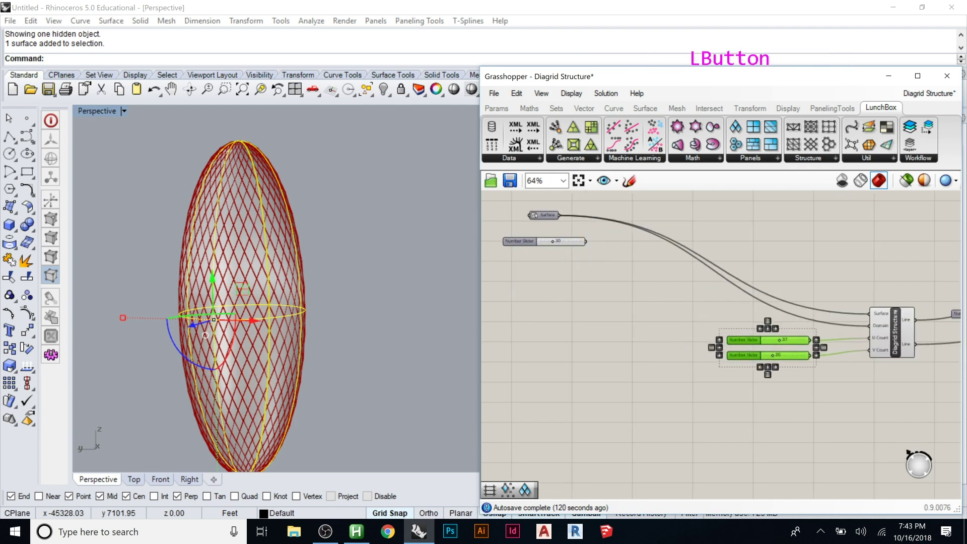
pyautogui.hotkey('ctrl', 'z')
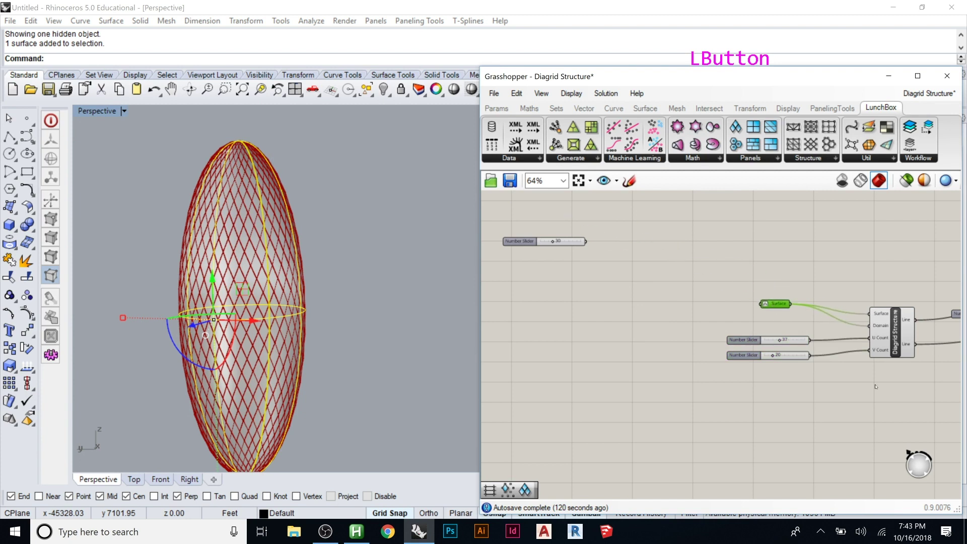
# Fine-tune the placement of the Surface parameter and the two count sliders, leaving more space before the cluster's inputs.
pyautogui.scroll(5, 904, 343)
pyautogui.moveTo(612, 287); pyautogui.dragTo(642, 375)
pyautogui.scroll(-1, 759, 290)
pyautogui.scroll(-1, 759, 290)
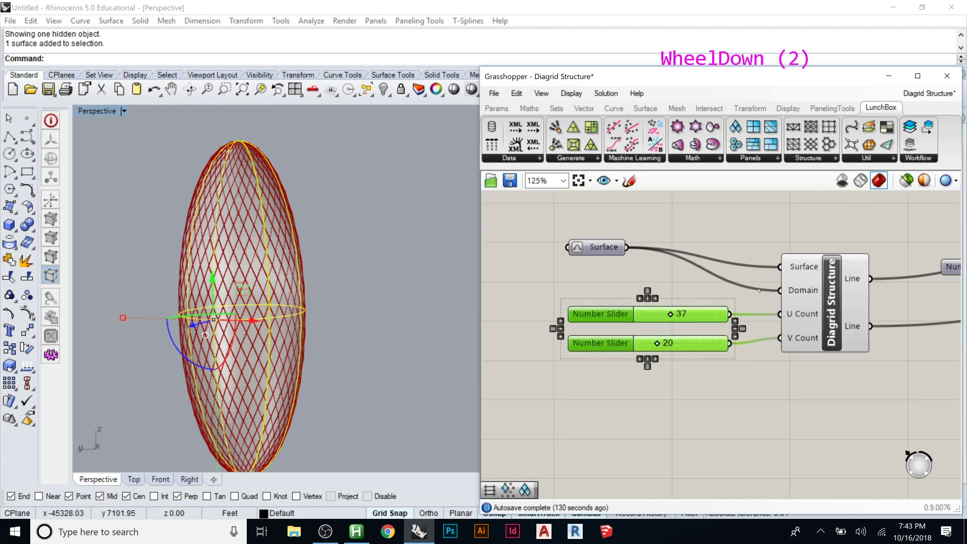
pyautogui.click(655, 226)
pyautogui.click(583, 245)
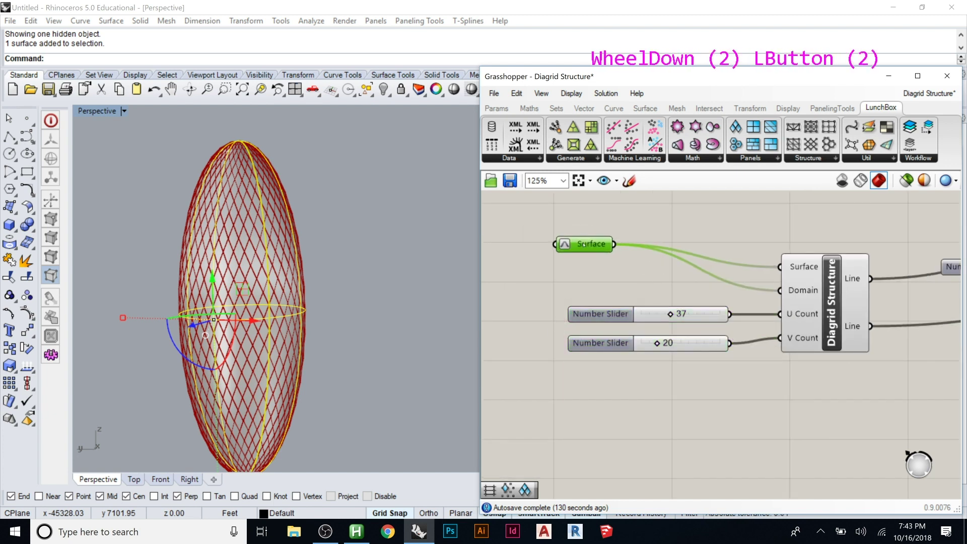
pyautogui.moveTo(657, 296); pyautogui.dragTo(591, 338)
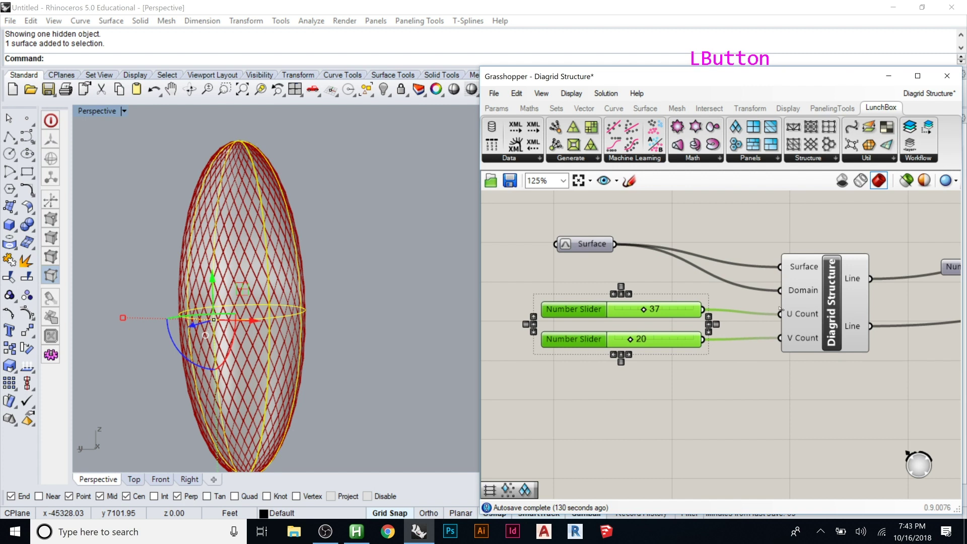
# Nudge the Diagrid Structure cluster closer to its input sliders and set U Count to 23 and V Count to 47.
pyautogui.click(821, 232)
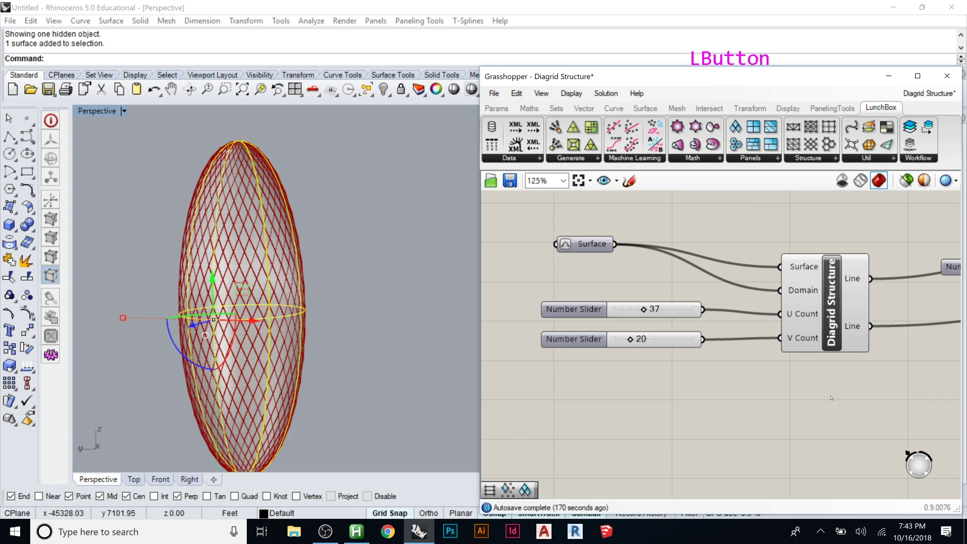
pyautogui.moveTo(840, 291)
pyautogui.moveTo(823, 298); pyautogui.dragTo(820, 290)
pyautogui.click(805, 444)
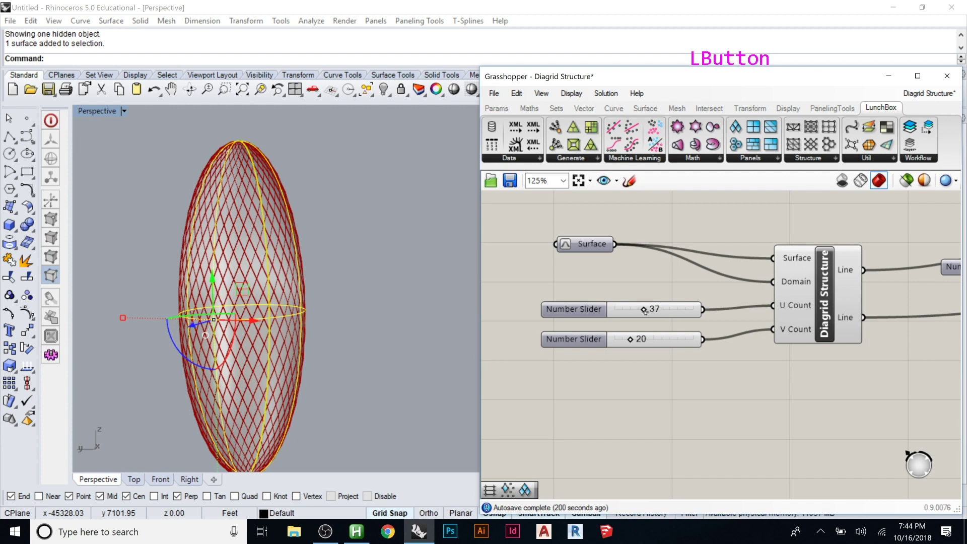
pyautogui.moveTo(645, 310); pyautogui.dragTo(653, 340)
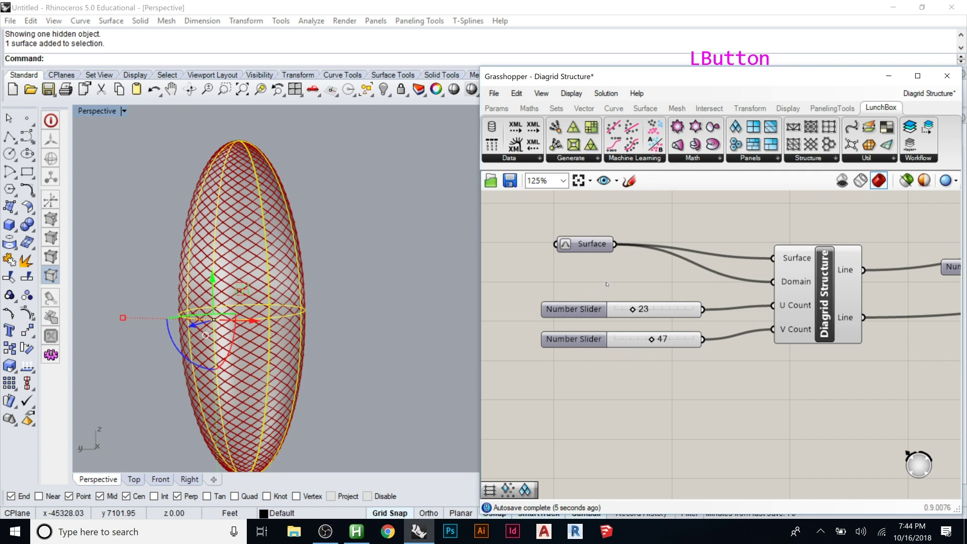
pyautogui.click(814, 299)
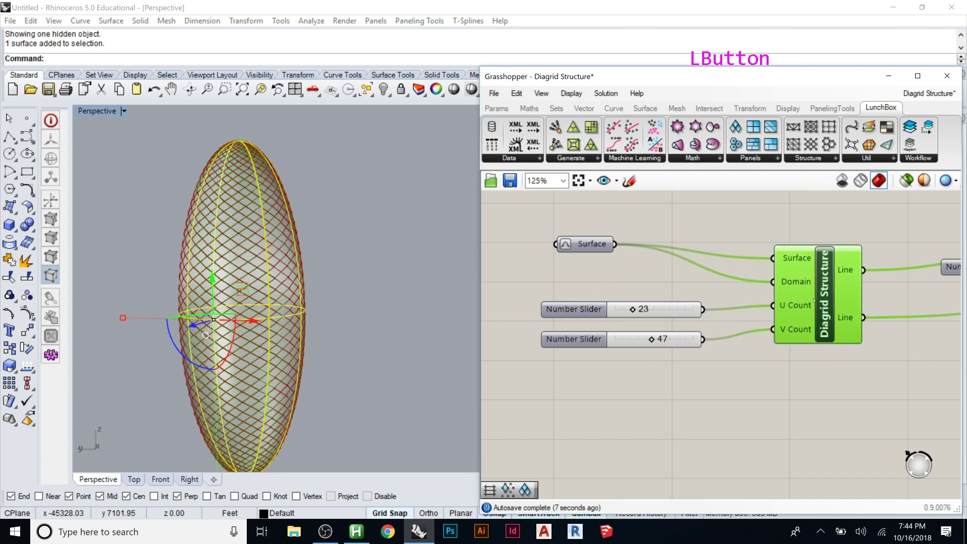
# Place LunchBox's Diagrid Structure component below the cluster and inspect the options of its Type input.
pyautogui.scroll(-1, 745, 198)
pyautogui.moveTo(811, 146); pyautogui.dragTo(733, 383)
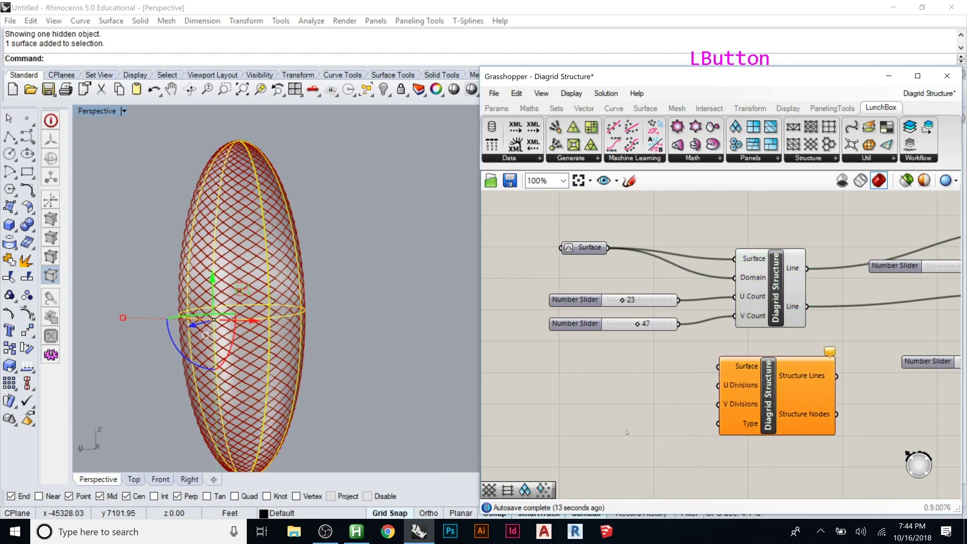
pyautogui.moveTo(743, 426)
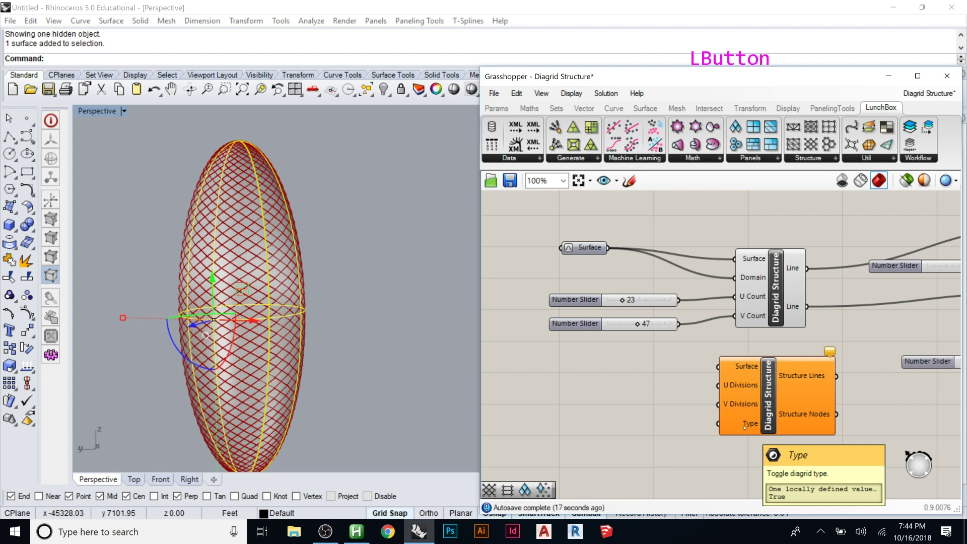
pyautogui.rightClick(744, 427)
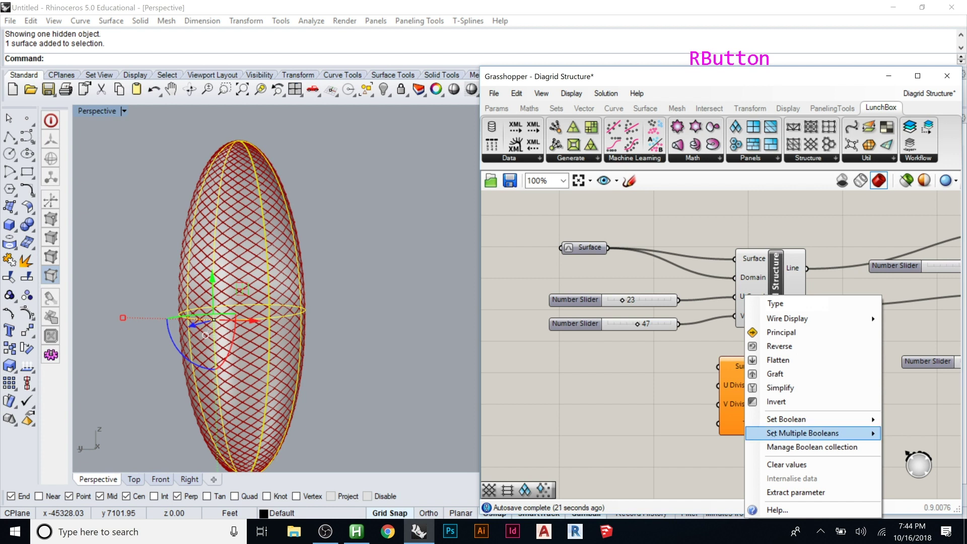
pyautogui.click(705, 449)
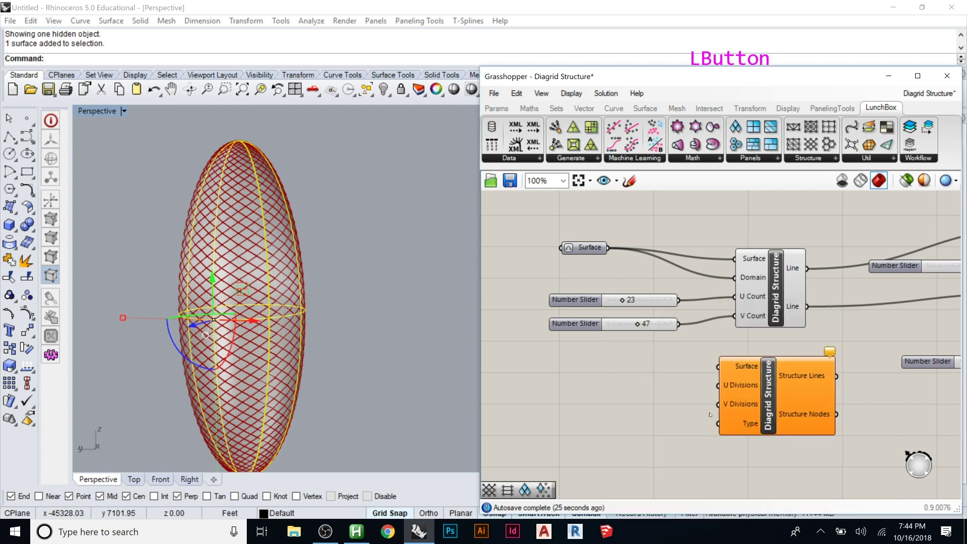
# Compare the custom cluster with the LunchBox Diagrid Structure component and look through the available LunchBox structure components.
pyautogui.moveTo(738, 389)
pyautogui.click(775, 303)
pyautogui.click(754, 371)
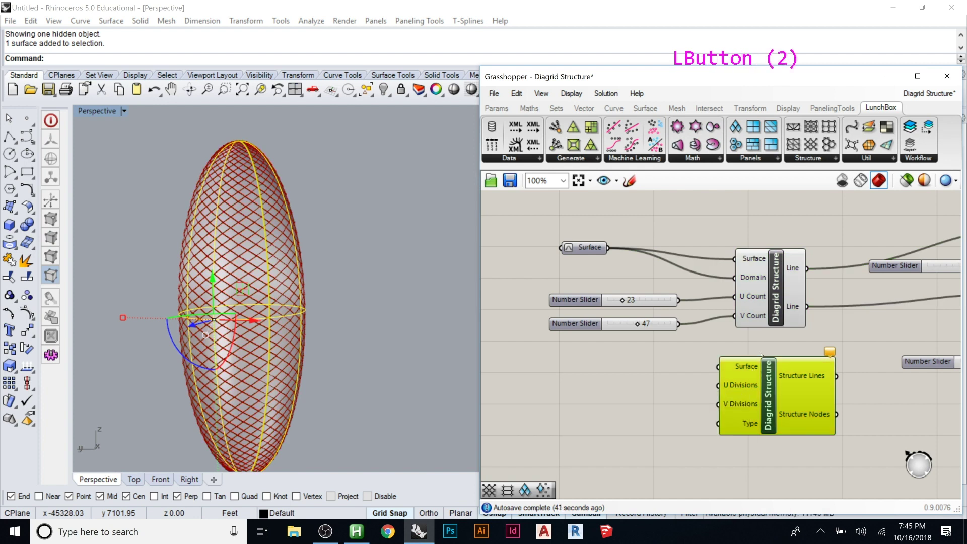
pyautogui.click(781, 278)
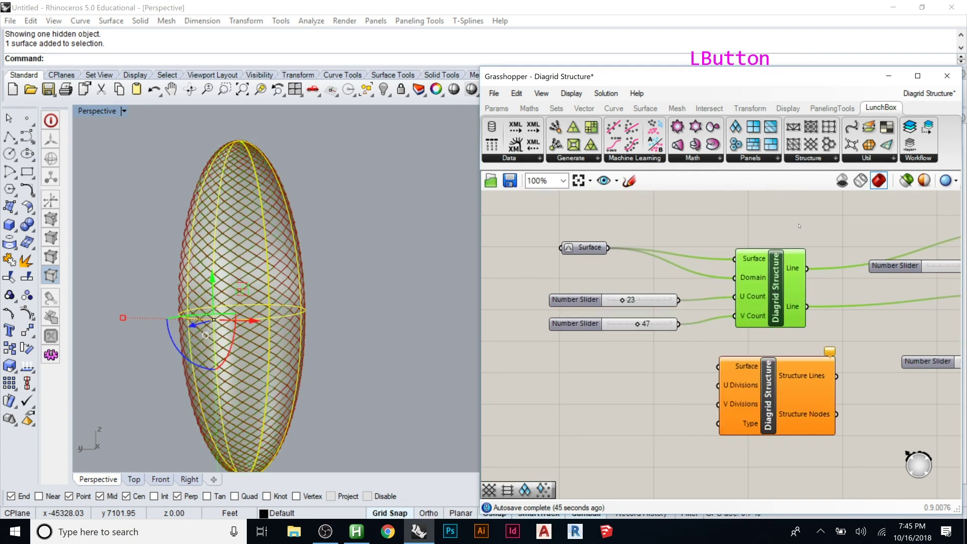
pyautogui.click(822, 160)
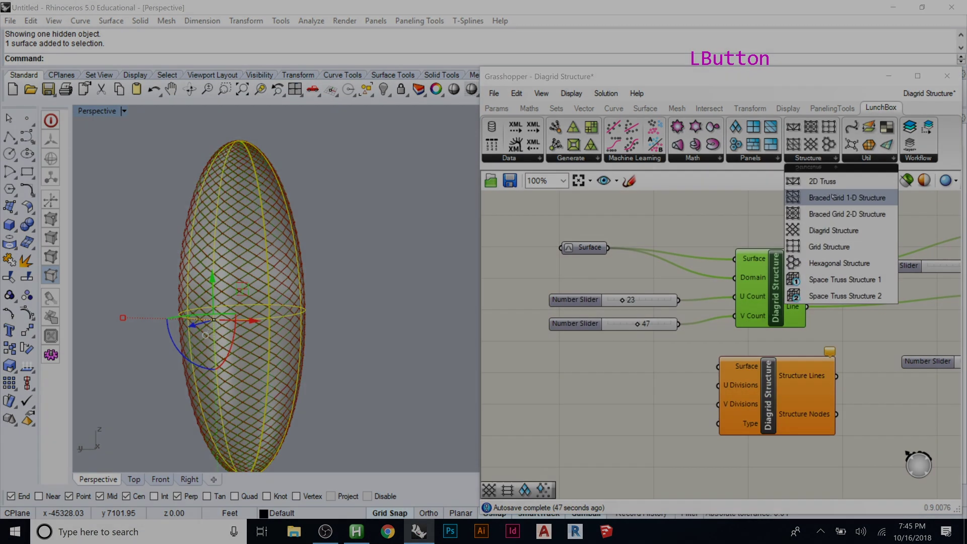